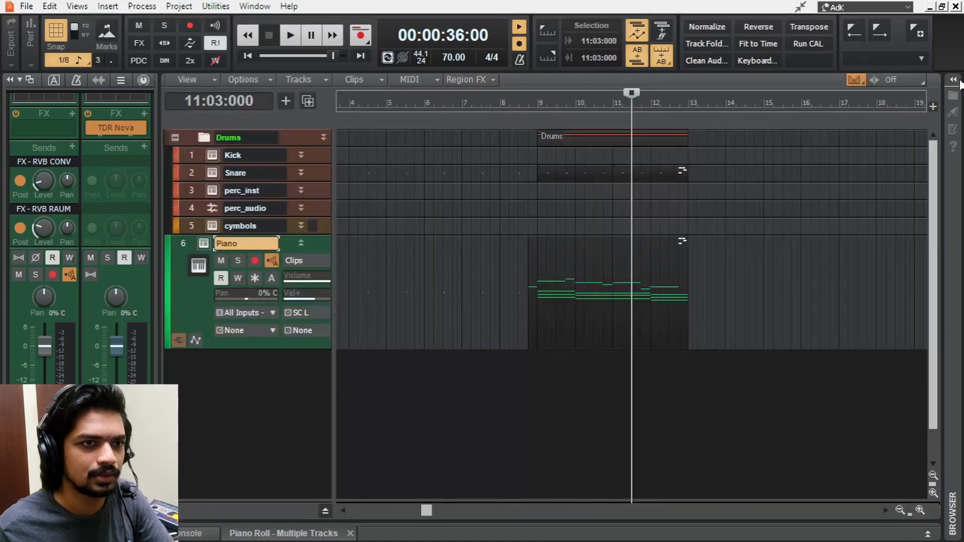
- Add a Bass Engine CM instrument track and copy the lowest note of each piano chord onto it one octave lower
click(952, 80)
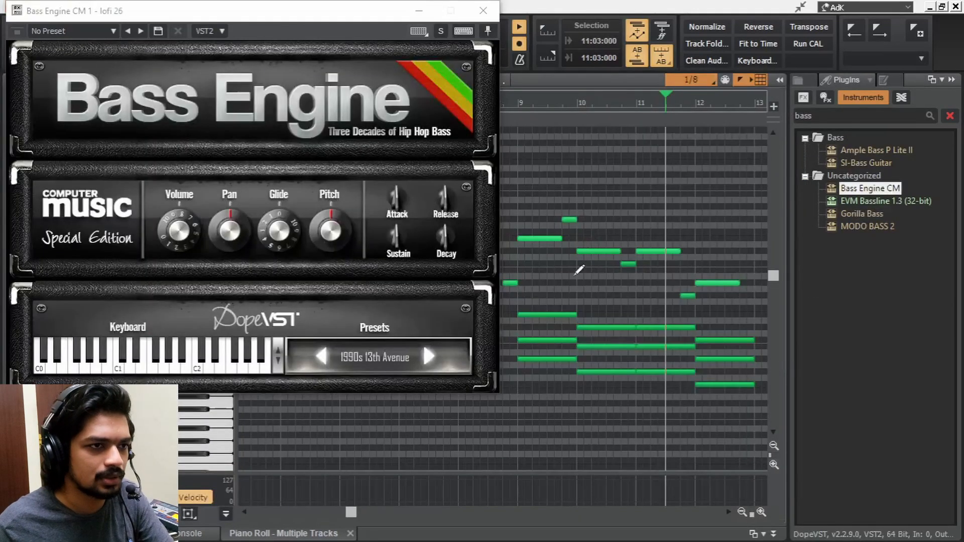
click(483, 11)
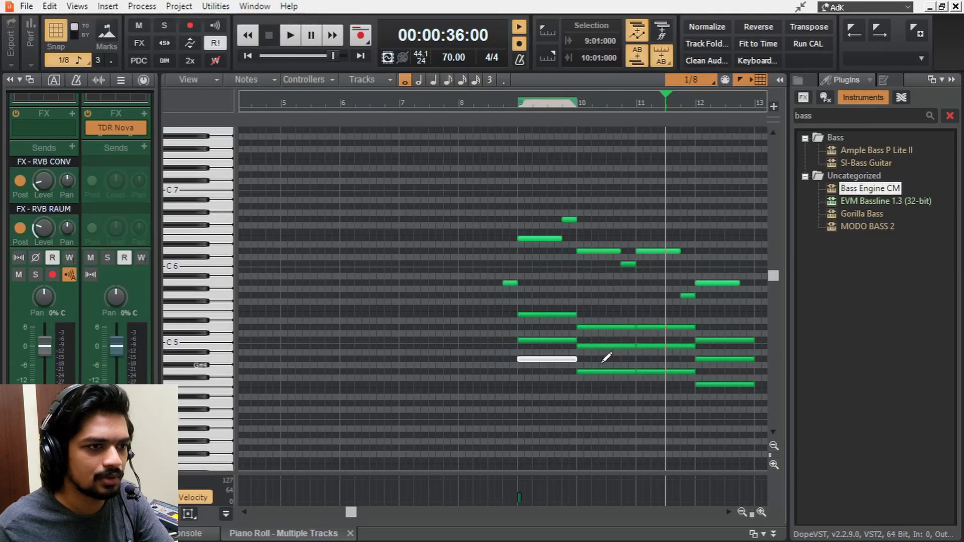
drag(606, 358, 703, 389)
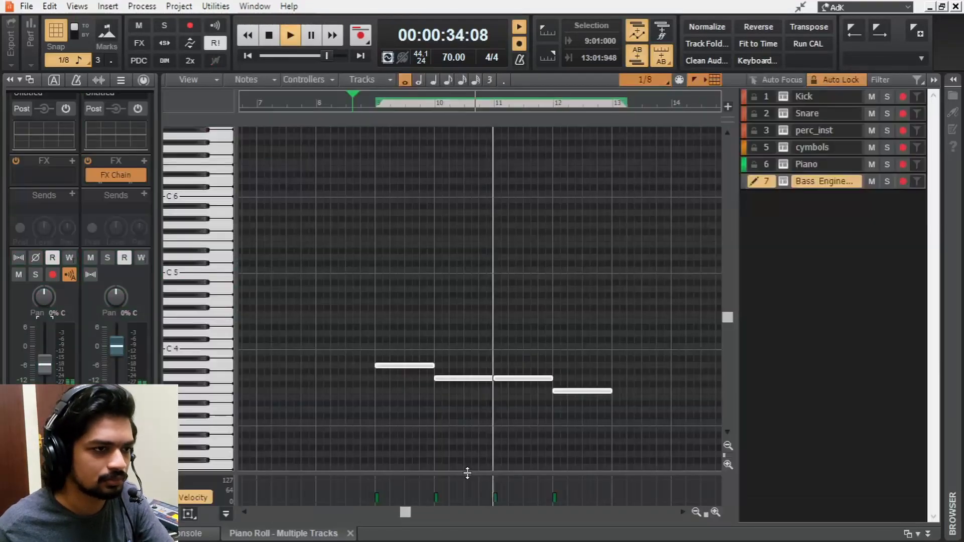
- Enlarge the velocity pane and raise the velocities of the four bass notes
drag(467, 471, 477, 330)
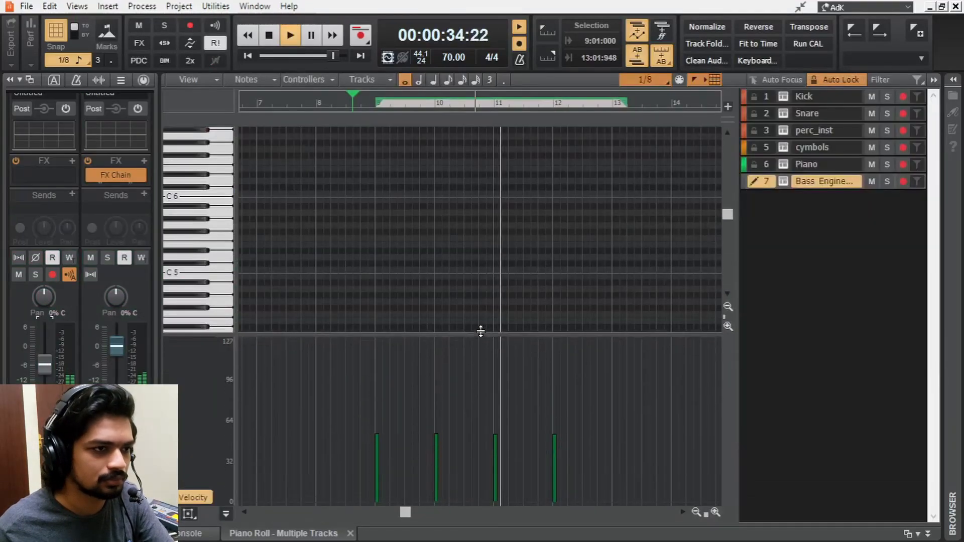
drag(435, 425, 435, 378)
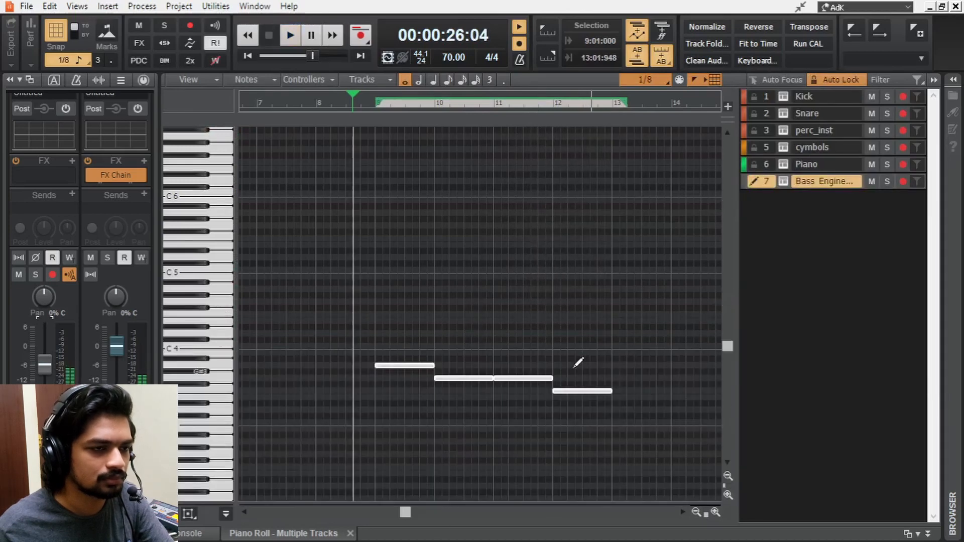
- Shift the Piano track's chord in bar 11 so that its lowest note is E4
click(583, 390)
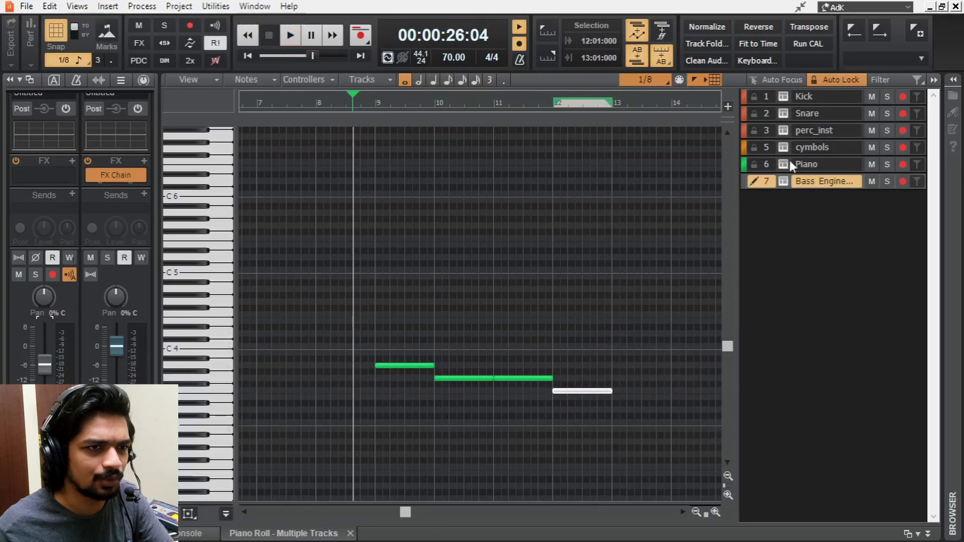
click(768, 163)
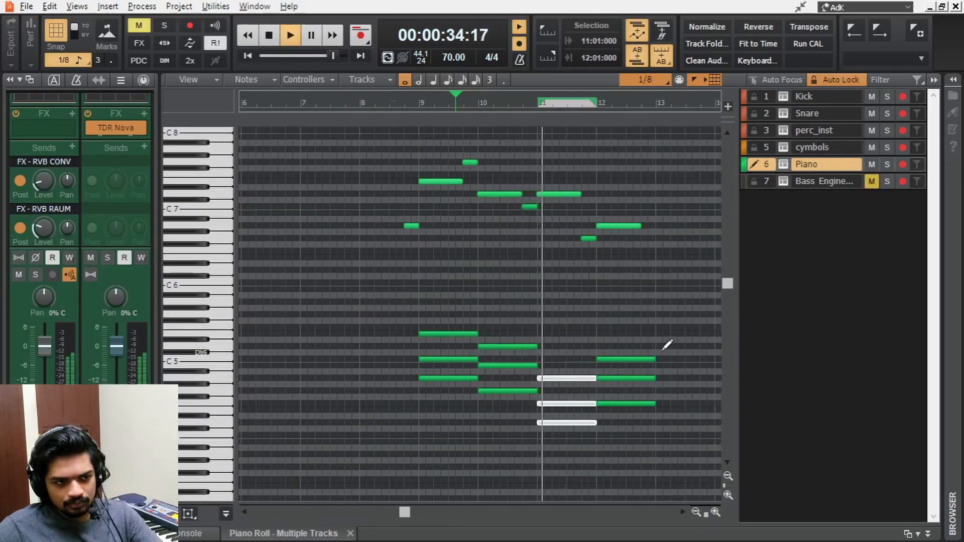
ctrl+scroll(662, 345, up, 2)
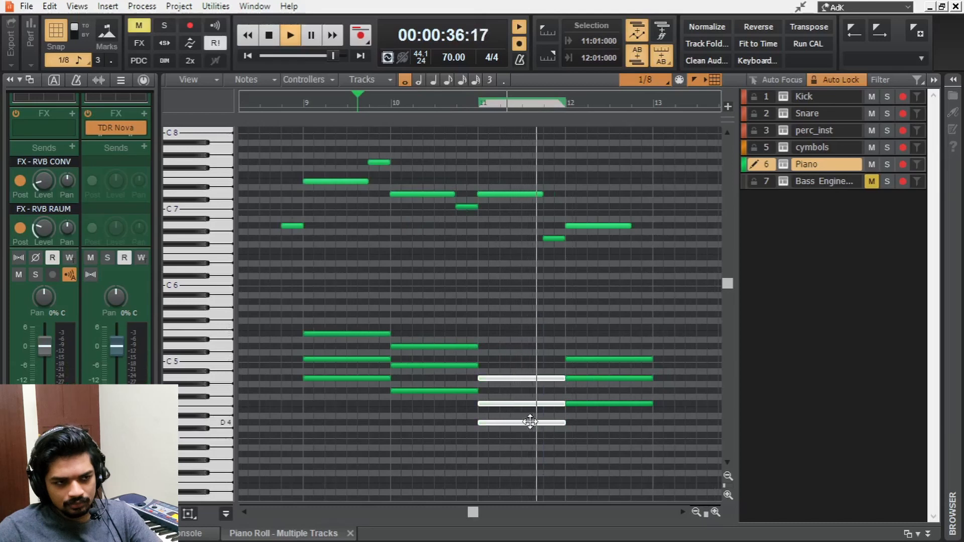
drag(531, 422, 537, 409)
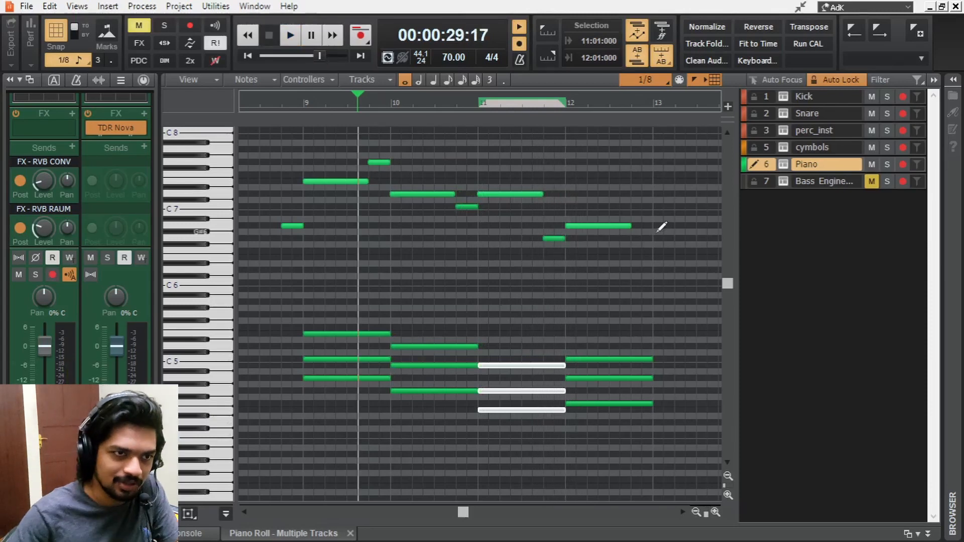
- Unmute the Bass Engine track and move its bar 11 note down three semitones to match the piano chord
click(823, 180)
click(871, 181)
scroll(551, 400, down, 1)
click(522, 448)
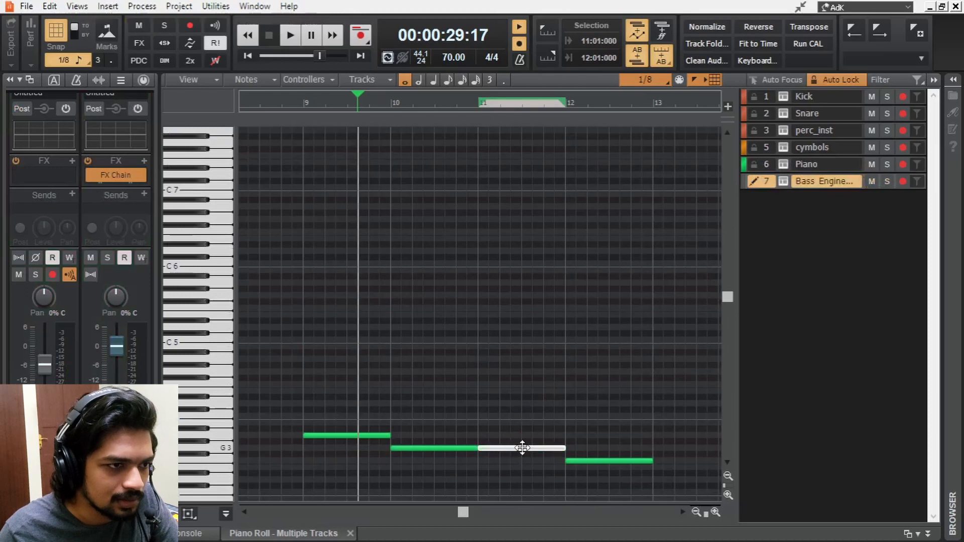
drag(522, 448, 522, 467)
key(space)
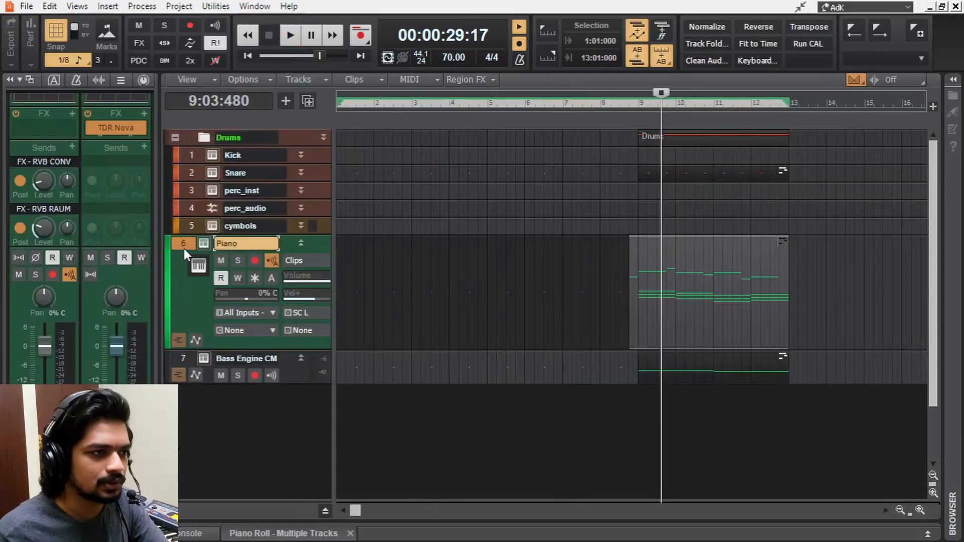
- Duplicate the Piano track and place the chord notes on the new track
right_click(183, 249)
key(Escape)
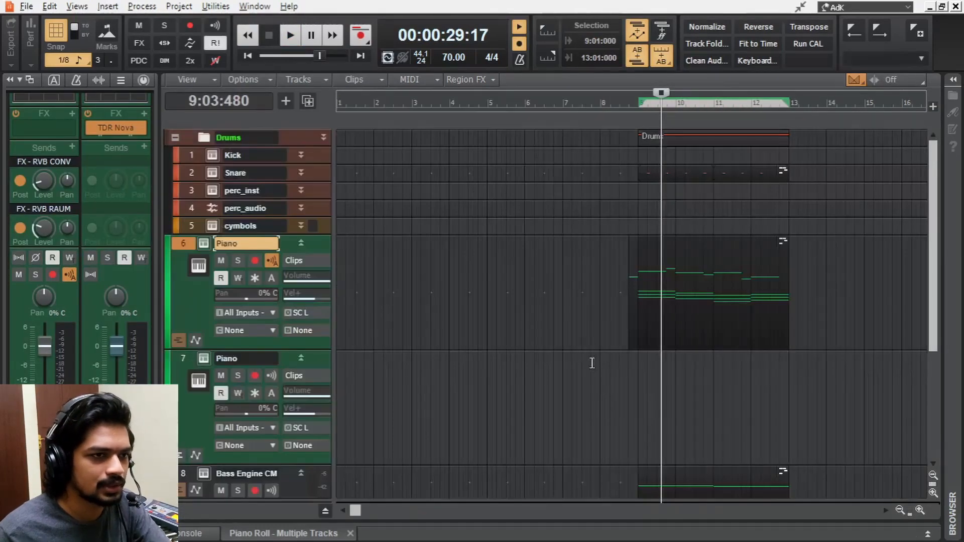
click(726, 383)
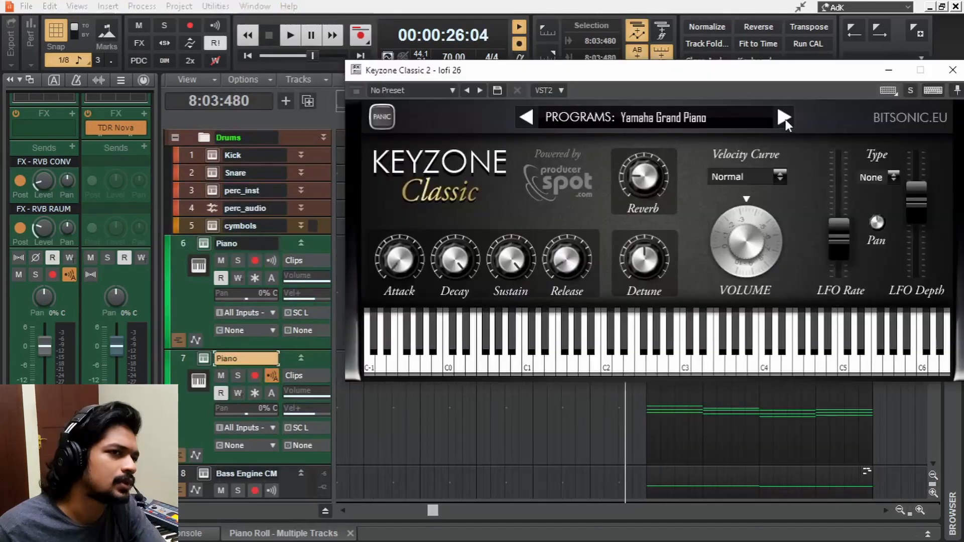
- Set the duplicated piano's Keyzone Classic to the Rhodes Piano program and its LFO type to Pan
click(784, 118)
click(784, 118)
click(783, 118)
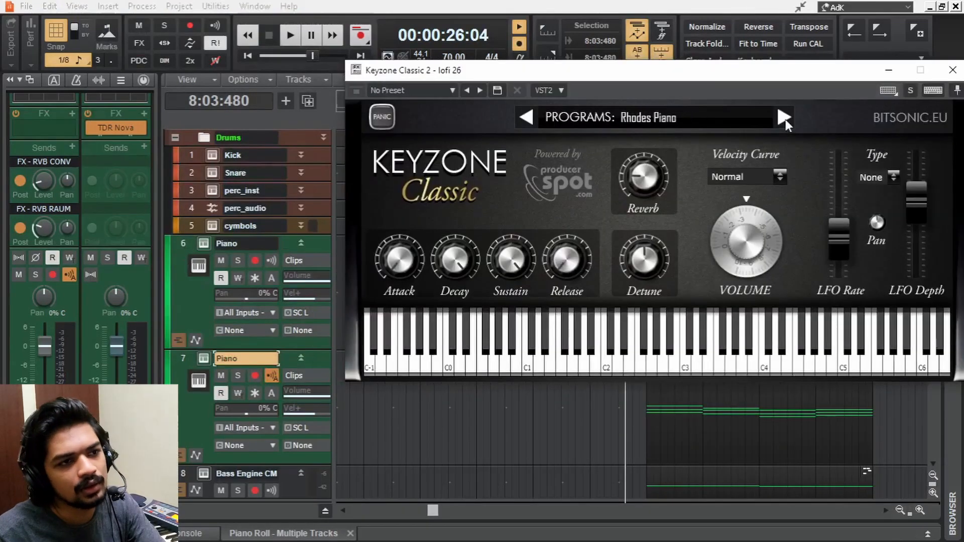
key(space)
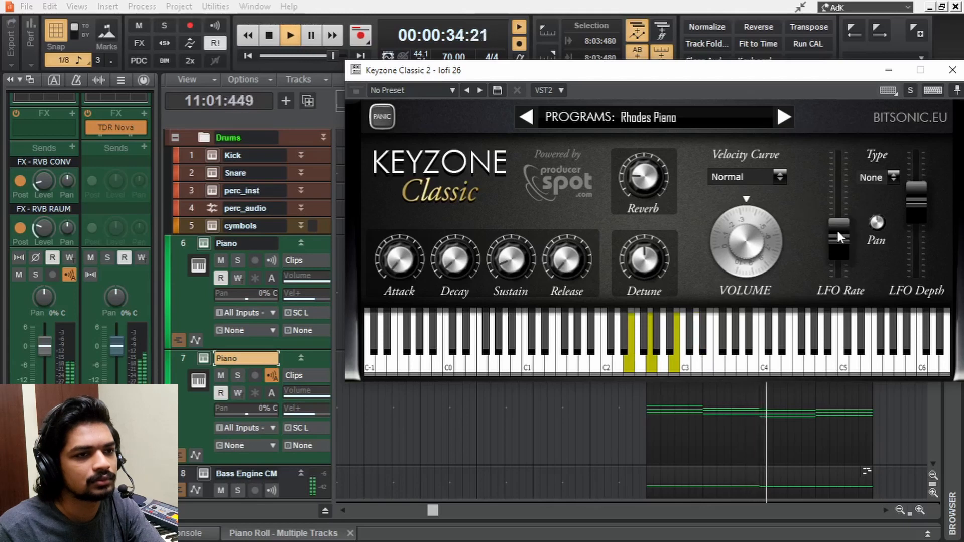
click(884, 177)
click(880, 236)
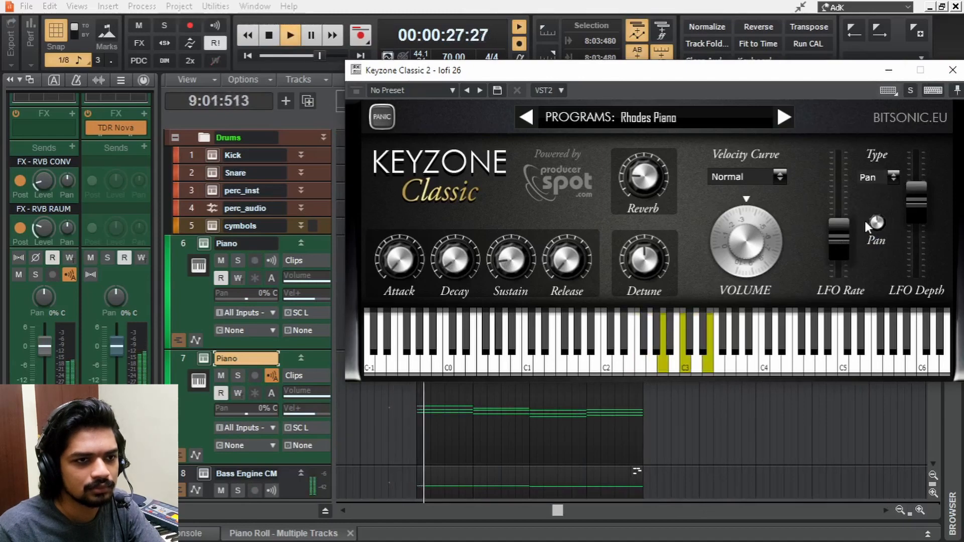
- Switch the melody track's Keyzone Classic to the Basic Electric Piano program and lower that track's volume
click(203, 246)
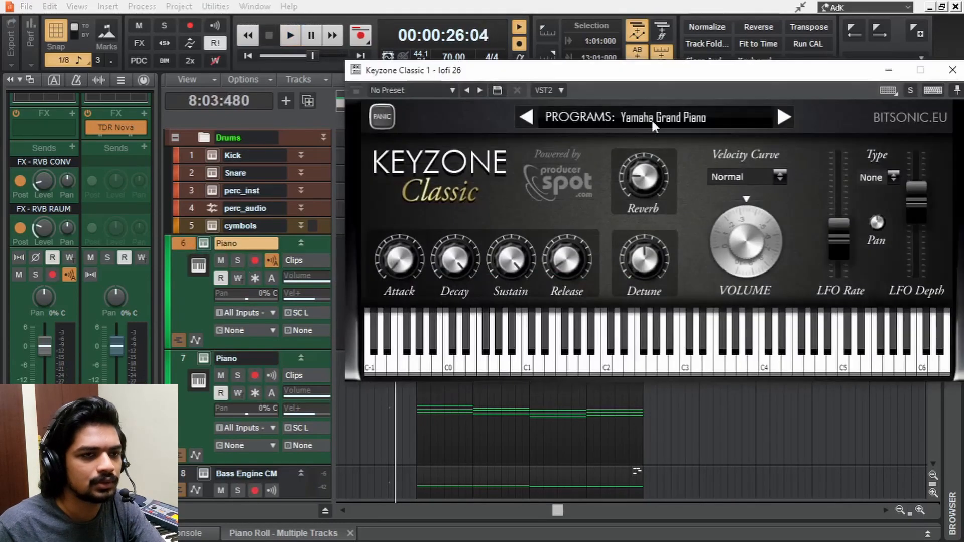
click(783, 118)
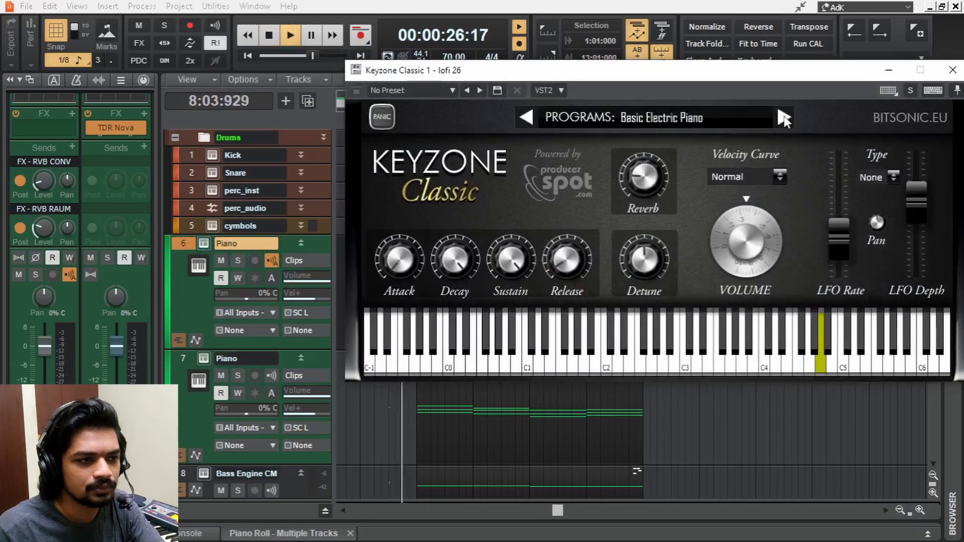
click(954, 72)
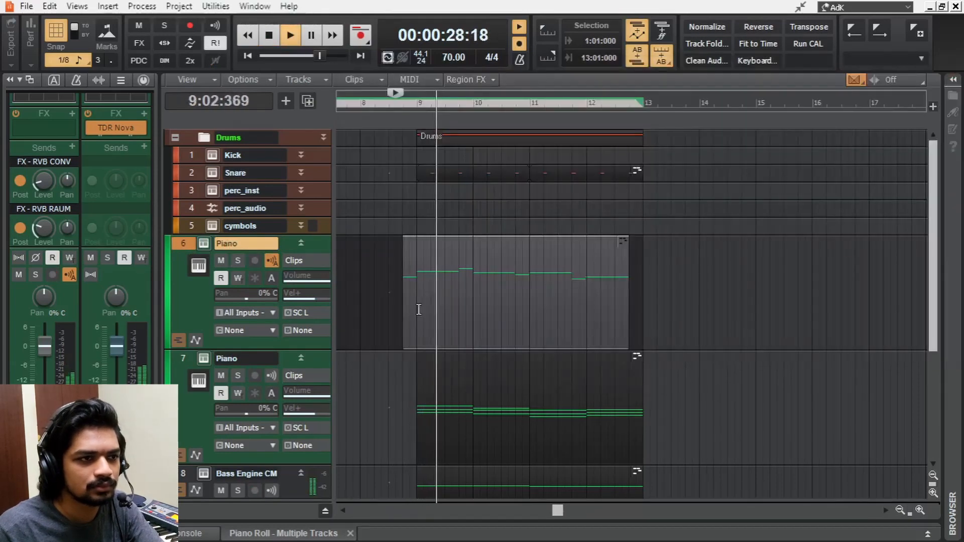
double_click(429, 418)
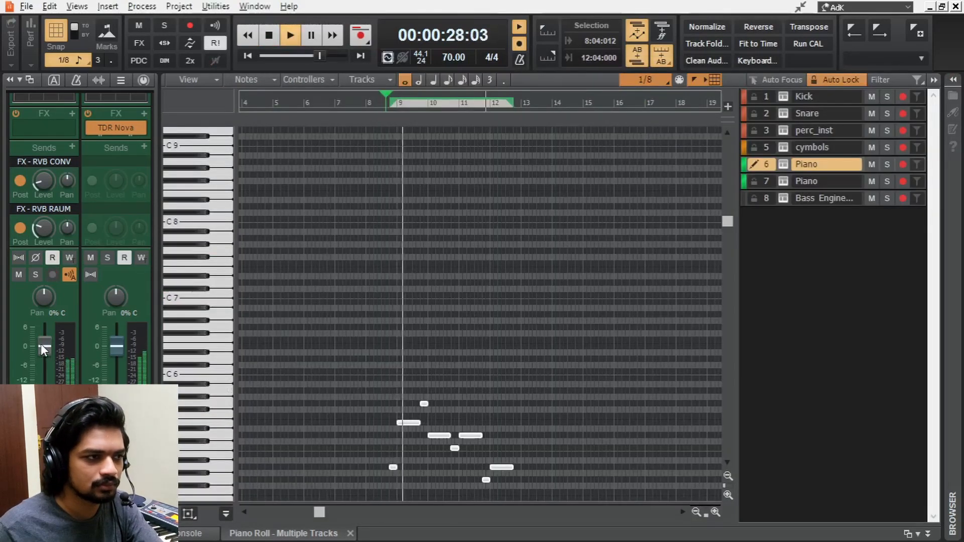
drag(41, 344, 42, 371)
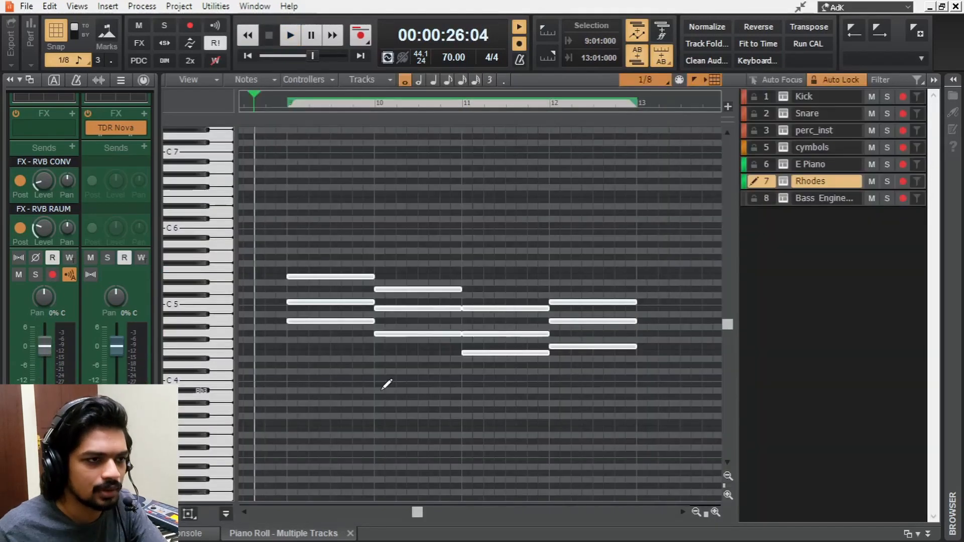
- Run the STRUM-IT.CAL script on the Rhodes chord notes with 40 ticks between strummed notes and play the result
right_click(388, 386)
click(429, 381)
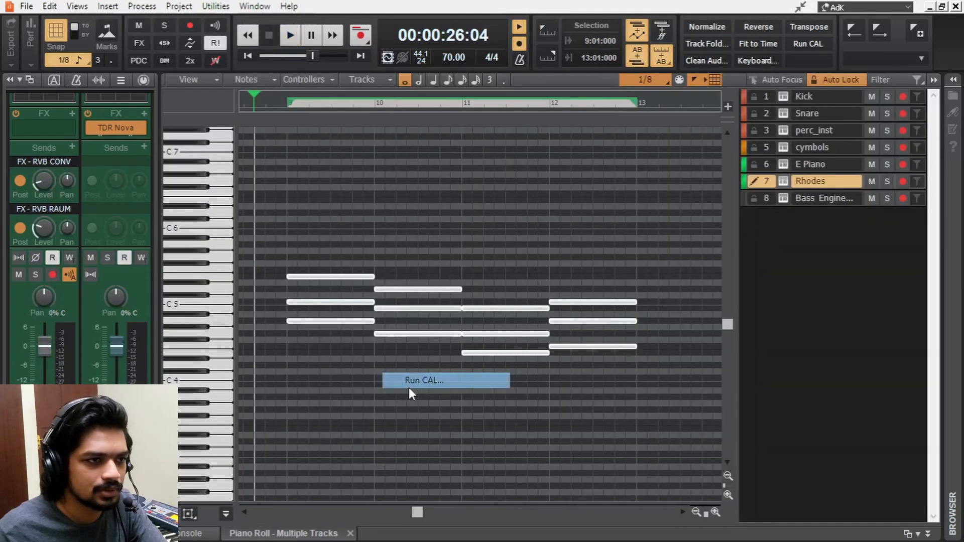
text(strum)
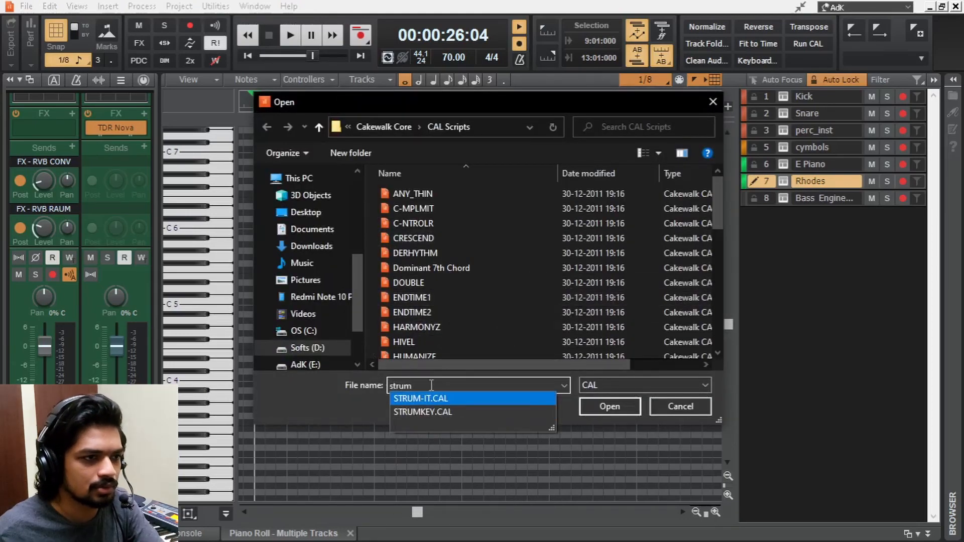
click(438, 399)
click(604, 406)
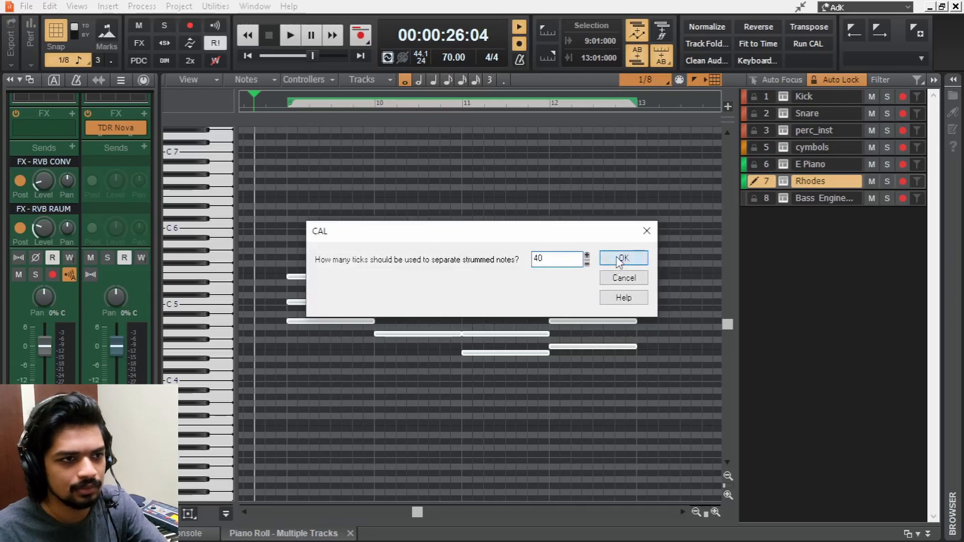
click(620, 259)
click(615, 258)
click(280, 104)
key(space)
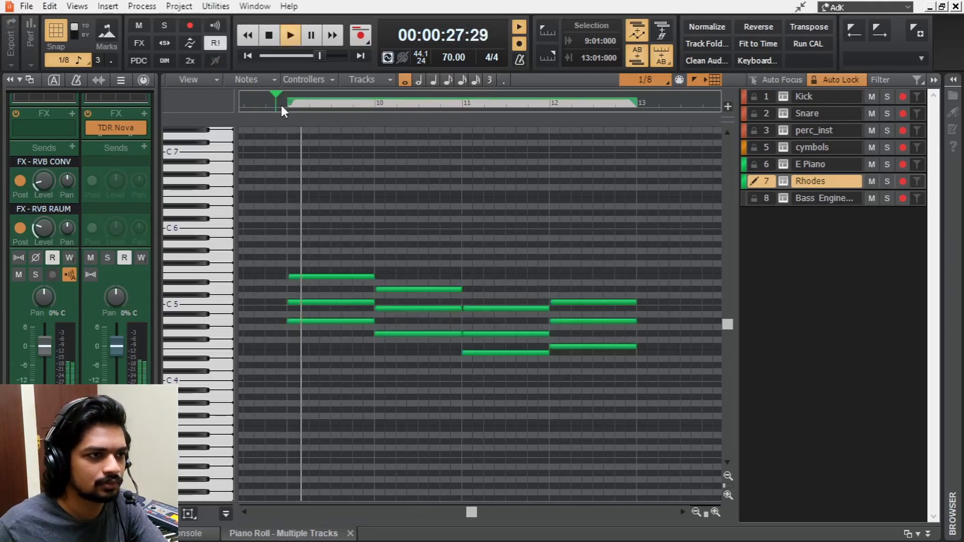
scroll(426, 362, up, 3)
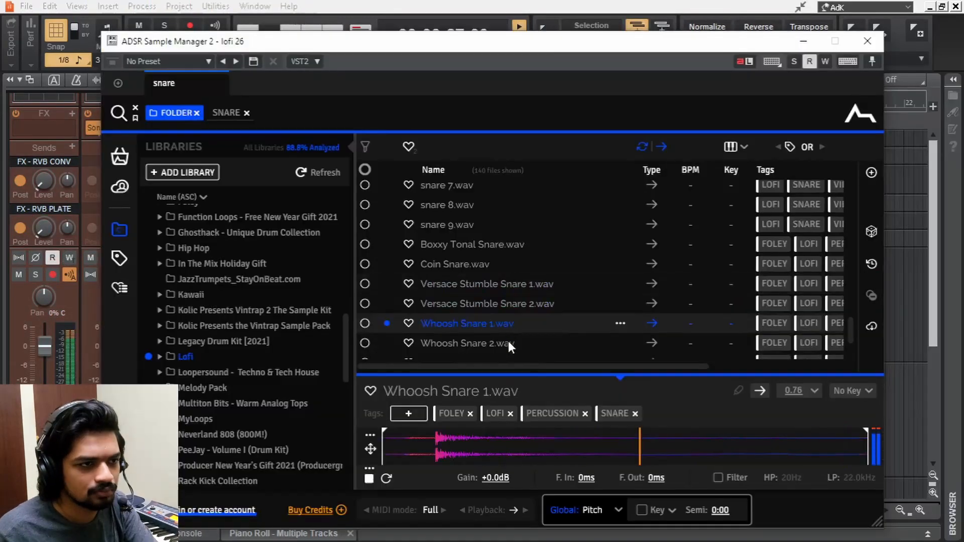
- Audition the lofi snare samples and choose Versace Stumble Snare 1.wav for the Snare track
click(508, 341)
click(514, 284)
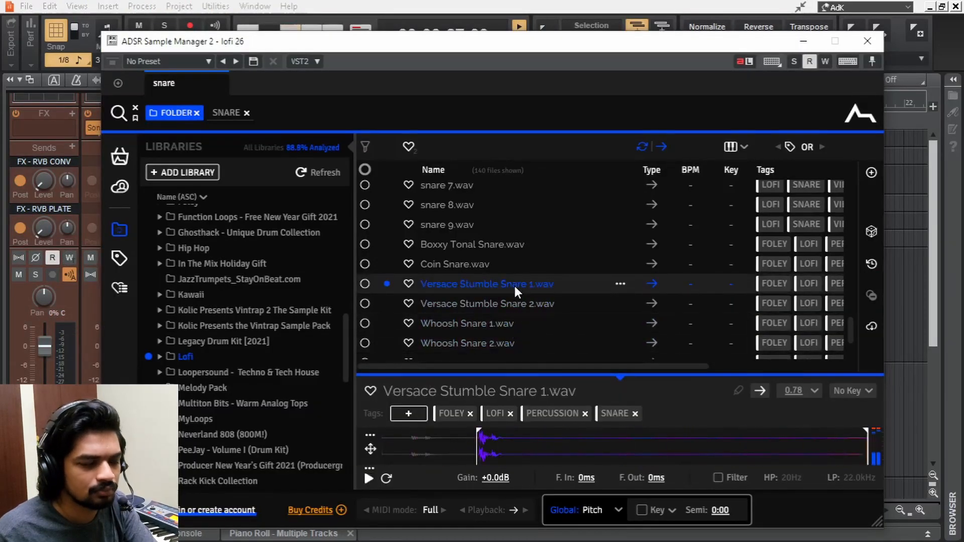
click(866, 39)
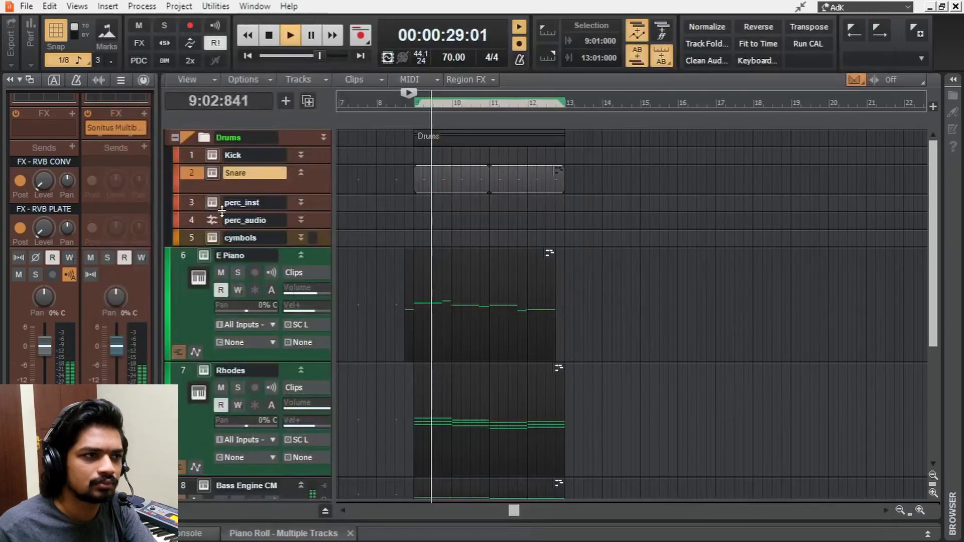
- Record a kick pattern on the Kick track from bar 9
click(188, 172)
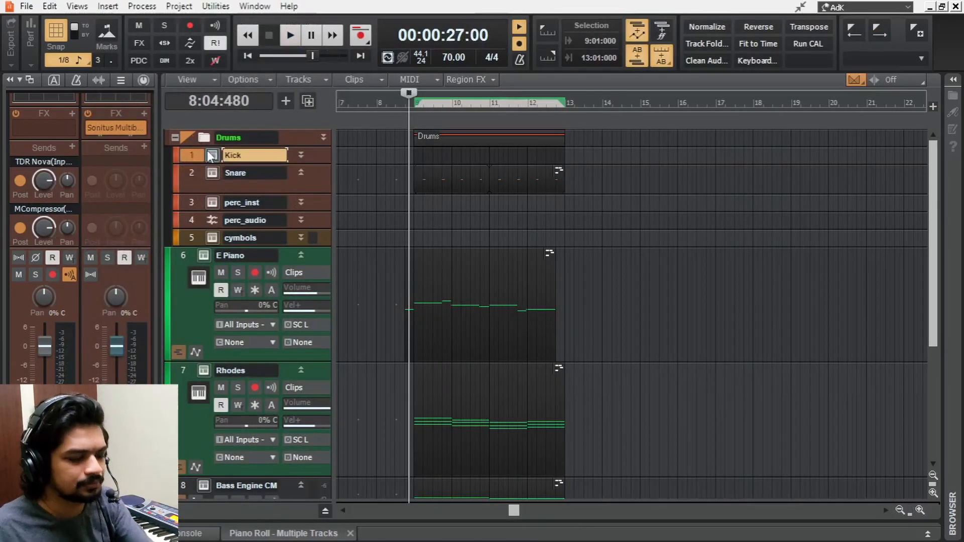
key(r)
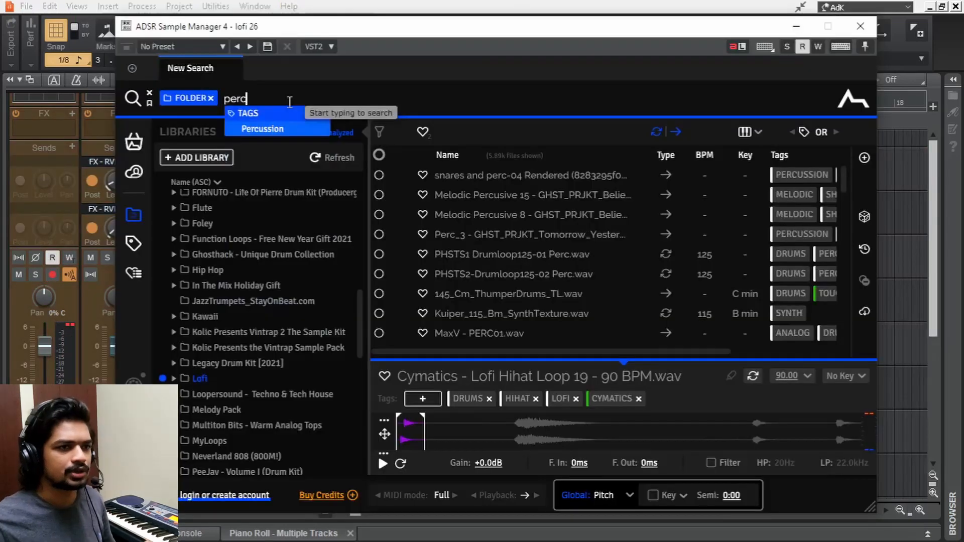
- Search the Lofi sample folder for perc, audition the percussion samples and pick HS_TootsieBox_10_Perc.wav
key(Return)
scroll(511, 282, down, 10)
click(512, 282)
click(511, 230)
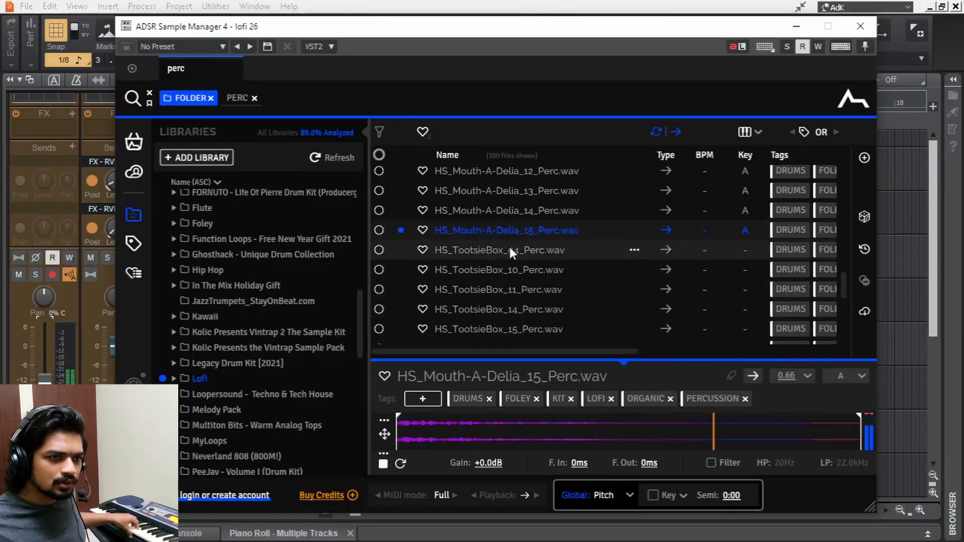
click(510, 250)
click(515, 272)
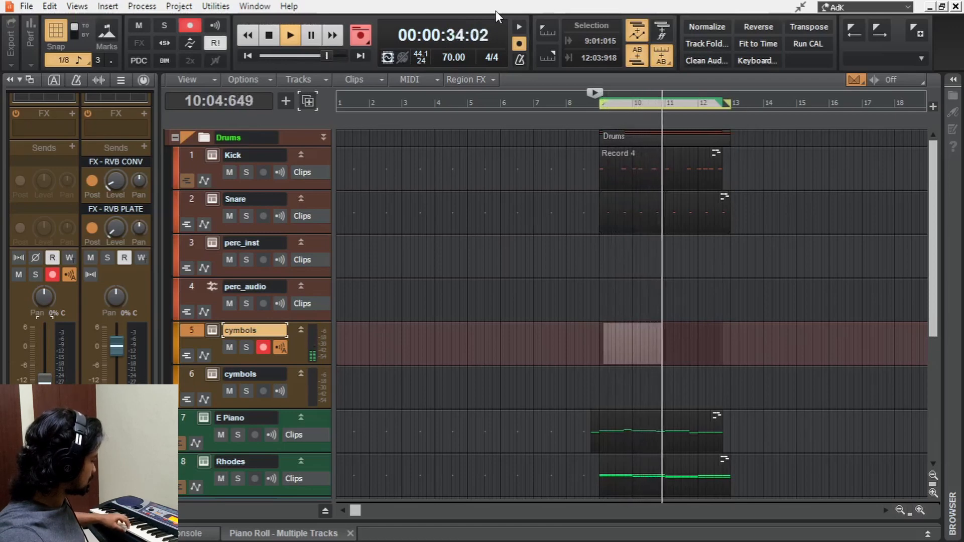
- Finish recording the first cymbols track and route its output to the DRUMS bus
key(space)
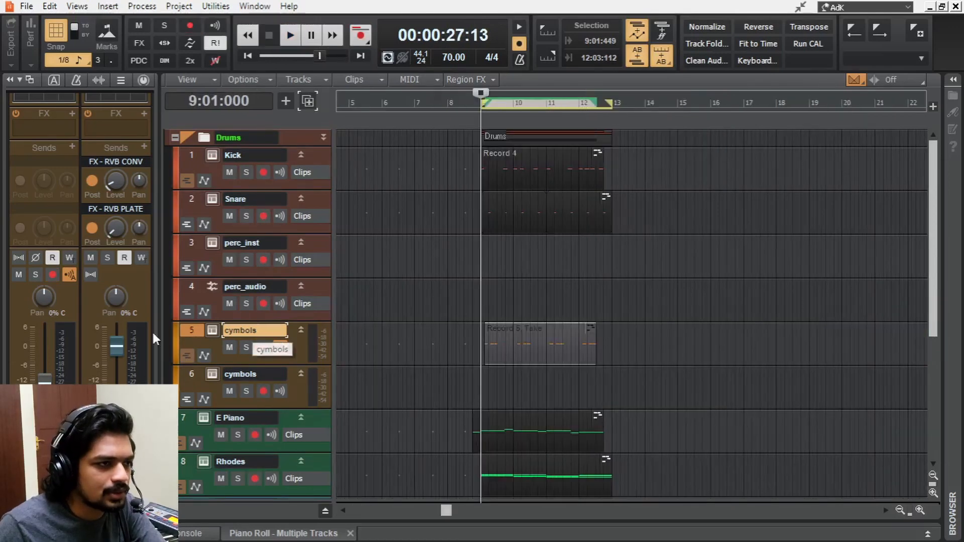
click(59, 472)
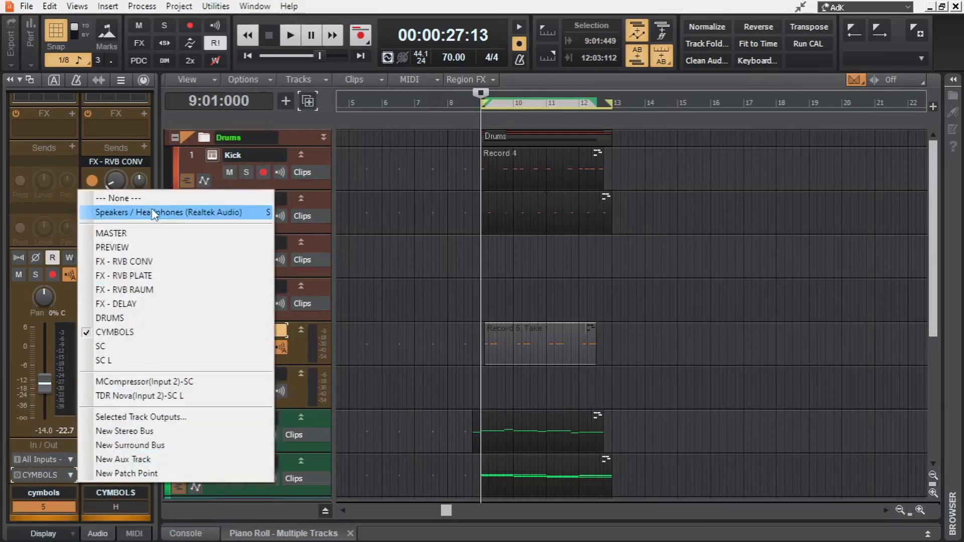
click(125, 317)
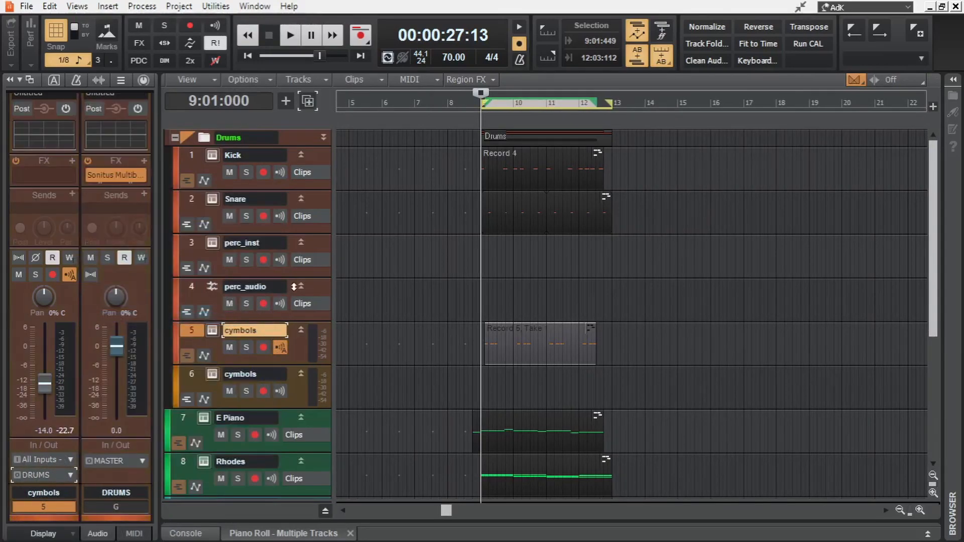
- Add sends to FX - RVB PLATE and FX - RVB CONV on the first cymbols track
click(72, 195)
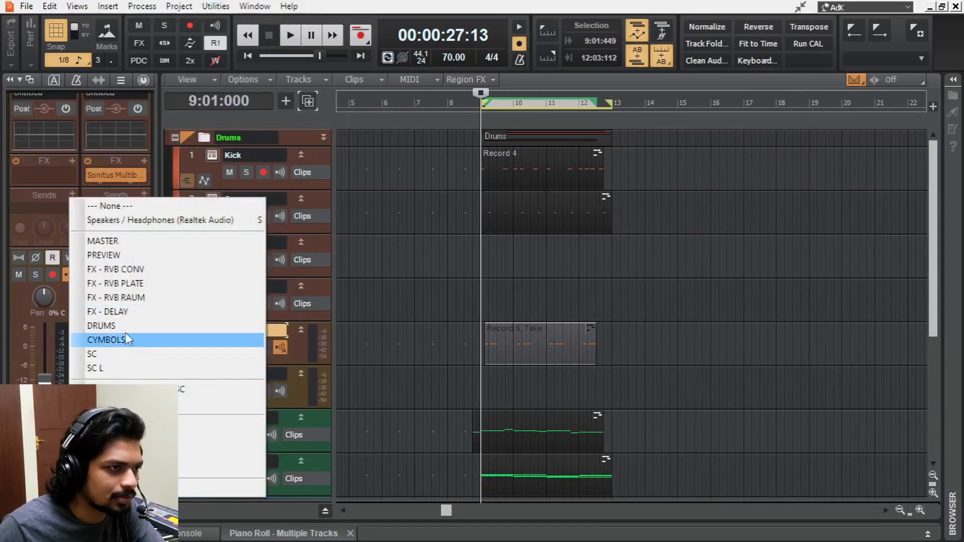
click(136, 283)
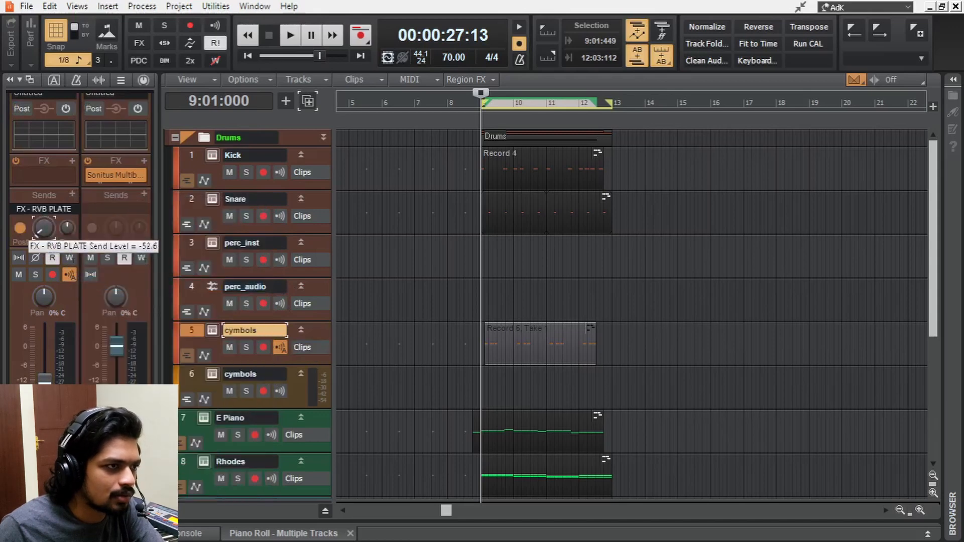
click(79, 206)
click(72, 195)
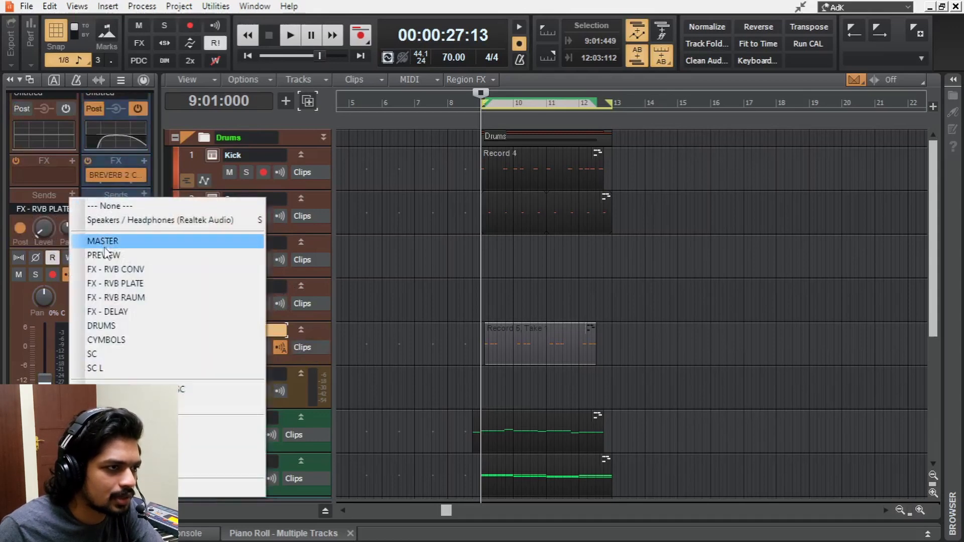
click(137, 269)
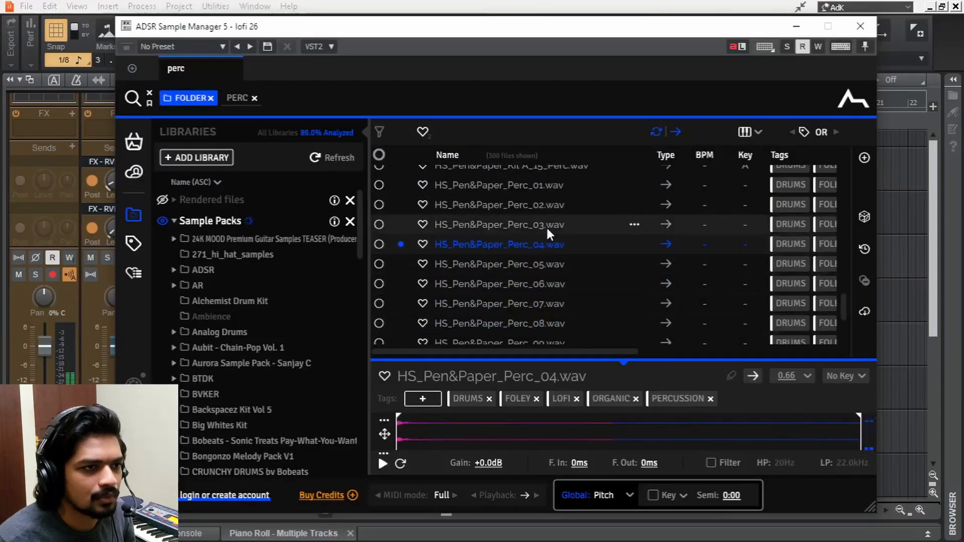
- Choose HS_Pen&Paper_Perc_02.wav for the second cymbols track and record a take on it from bar 9
click(546, 206)
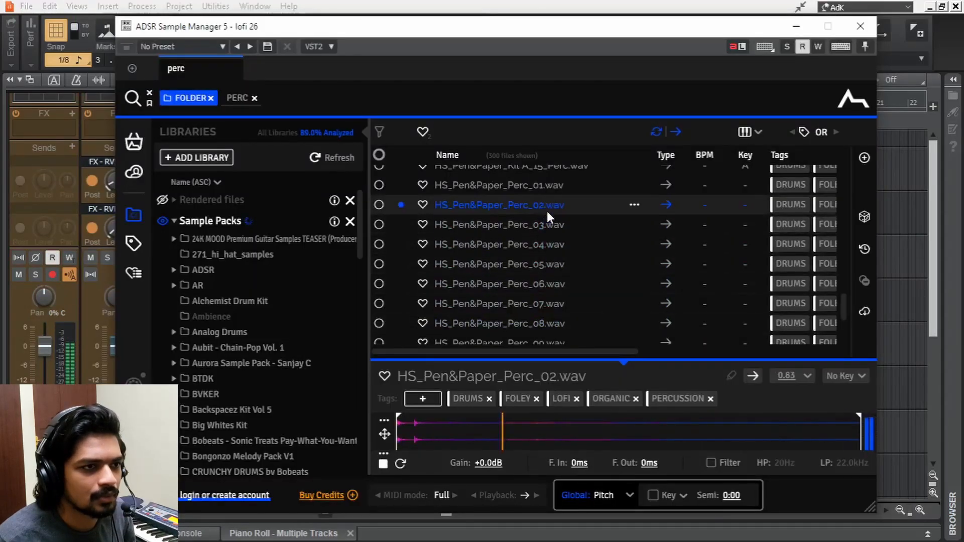
click(860, 26)
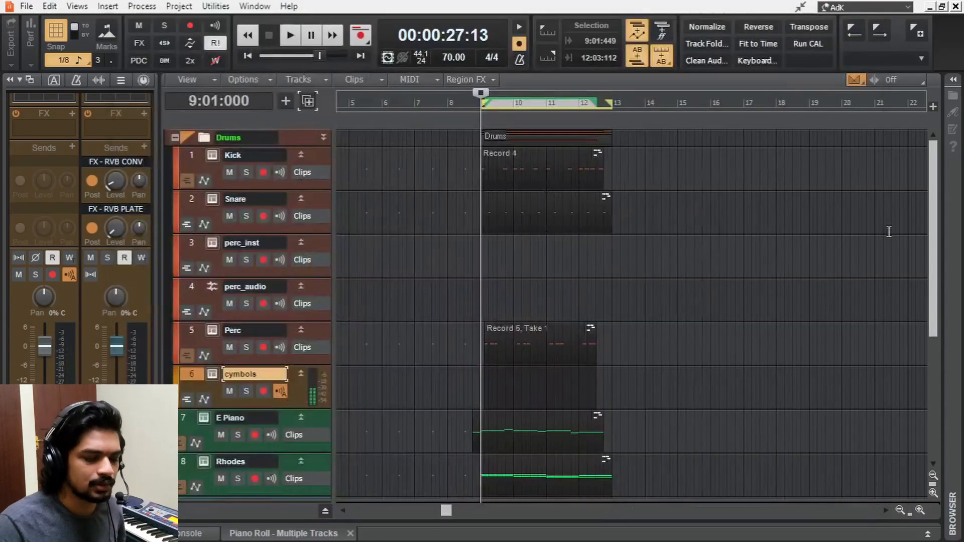
key(r)
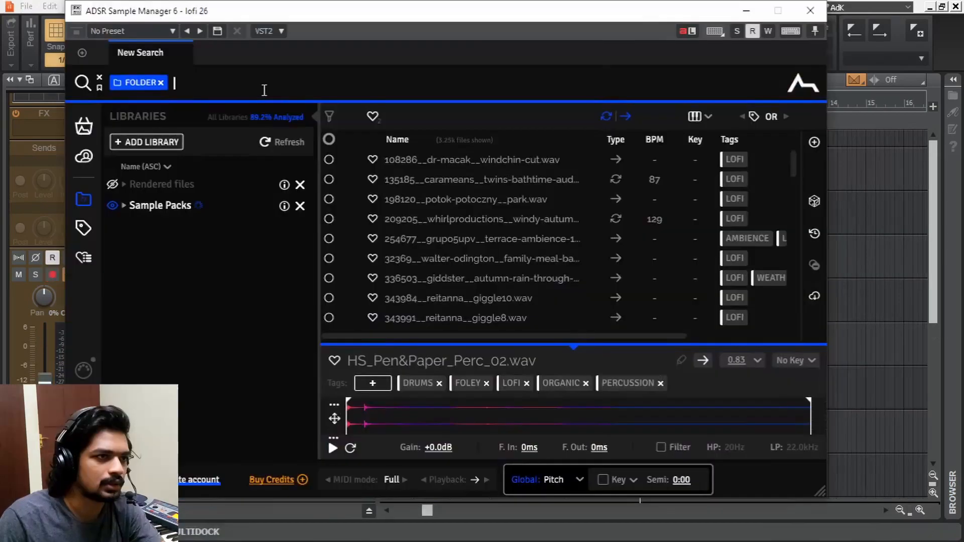
- Search the Lofi folder for hi hat, audition samples such as Cymatics - Lofi Hihat Loop 16 - 90 BPM.wav and trim the sample's playback range
text(hi)
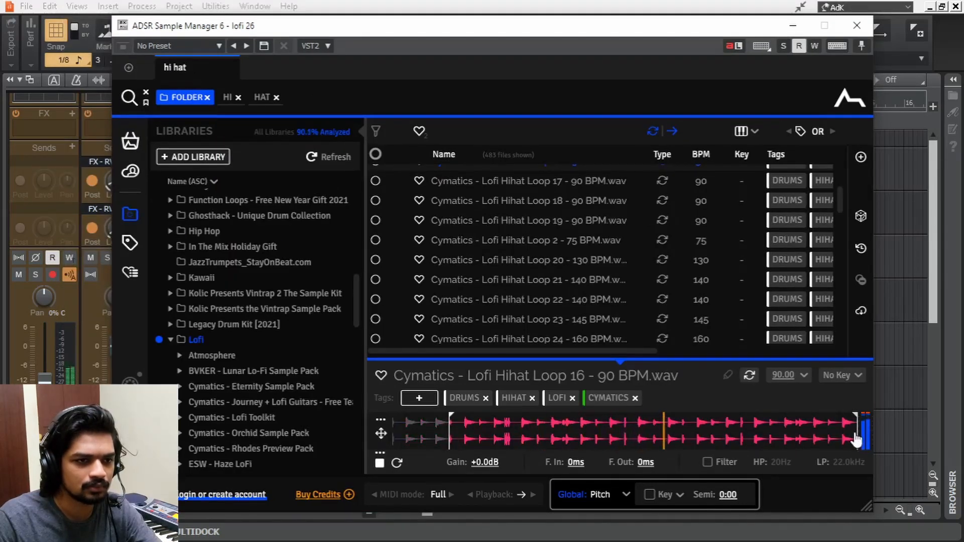
scroll(442, 428, up, 6)
drag(539, 435, 562, 435)
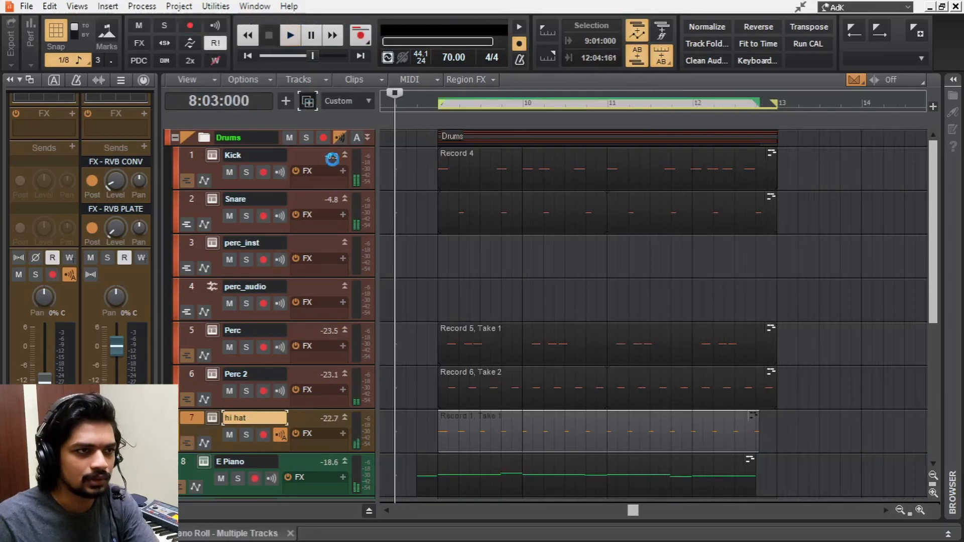
- Name the new track hi hat 2, audition the Cymatics Eternity open hi-hats and pick Cymatics - Eternity Open Hihat 6.wav
scroll(536, 309, down, 3)
click(262, 304)
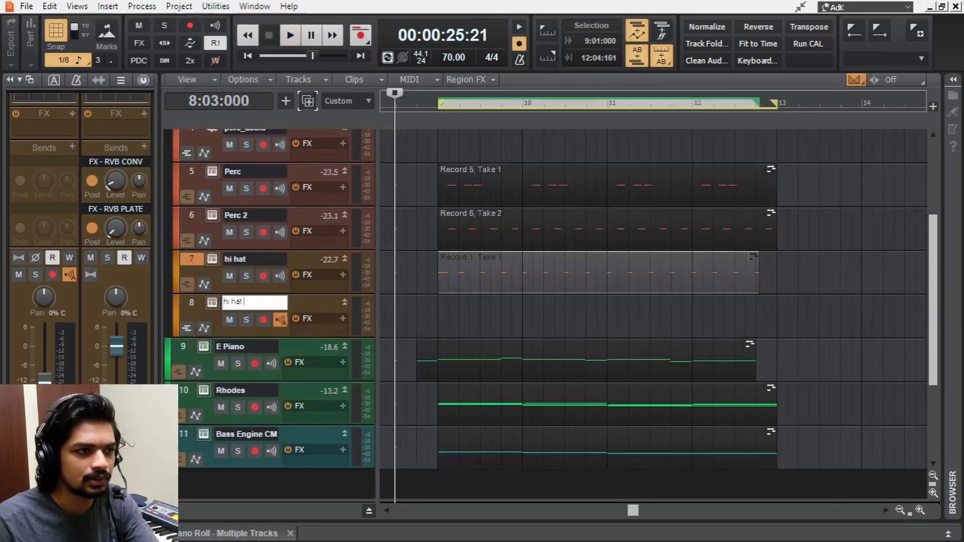
text(2)
key(Return)
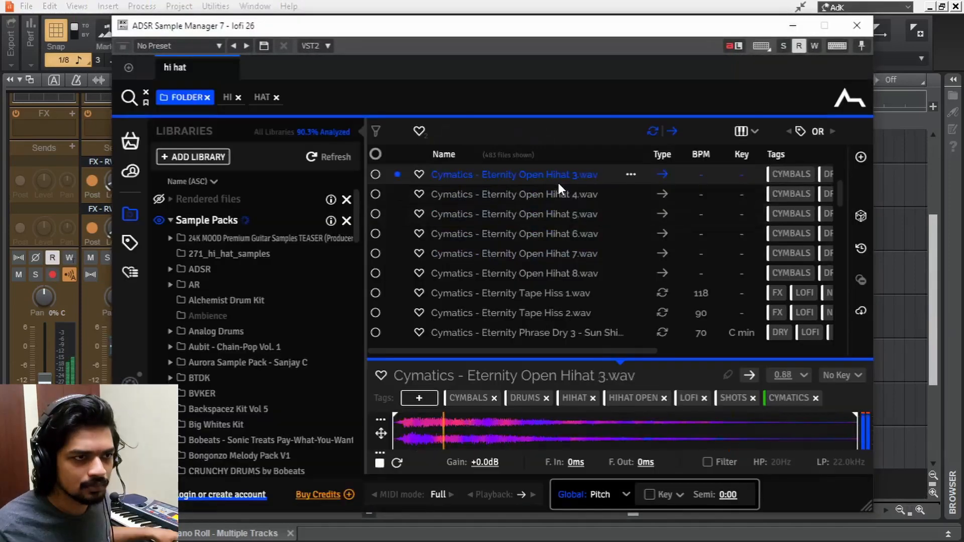
click(551, 215)
click(553, 232)
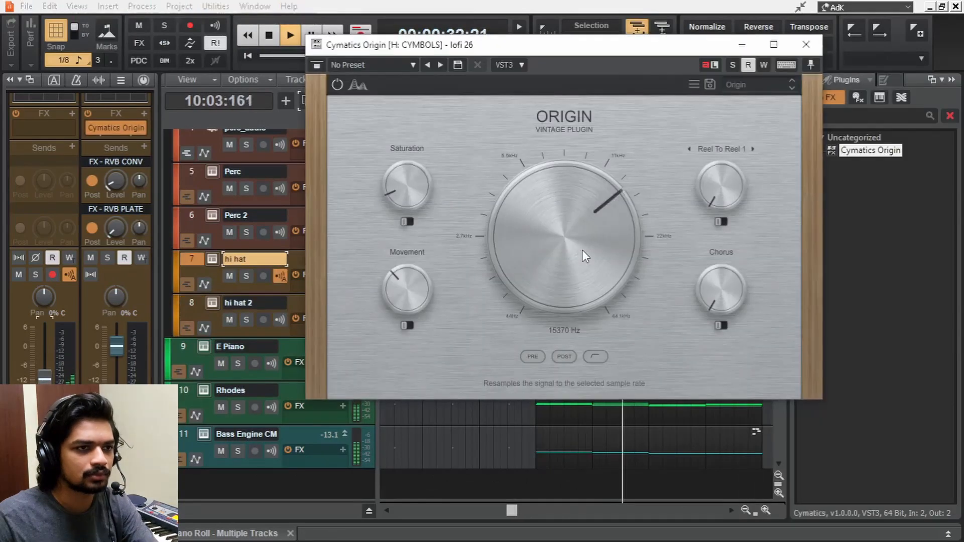
- Adjust the resampling frequency in Cymatics Origin on the CYMBOLS bus
drag(583, 250, 585, 249)
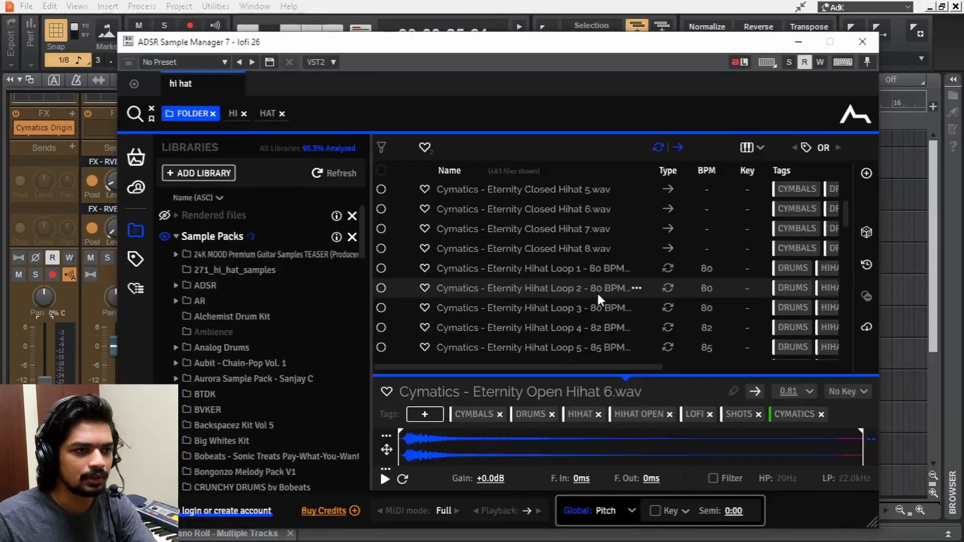
- Browse the Cymatics Eternity hi-hats again and audition Open Hihat 7 and 8 for the hi hat 2 track
scroll(597, 291, down, 5)
scroll(597, 291, up, 3)
scroll(598, 291, up, 2)
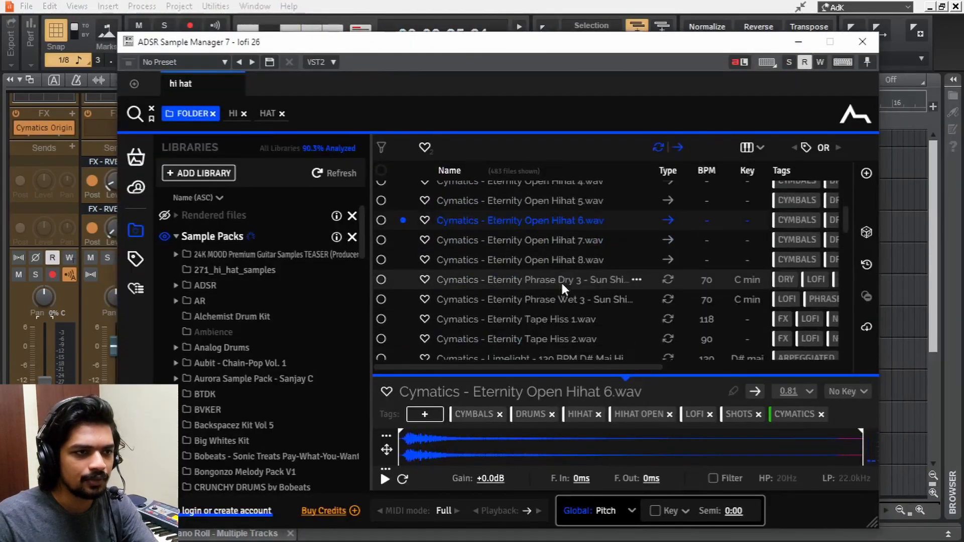
click(580, 244)
click(555, 249)
click(558, 257)
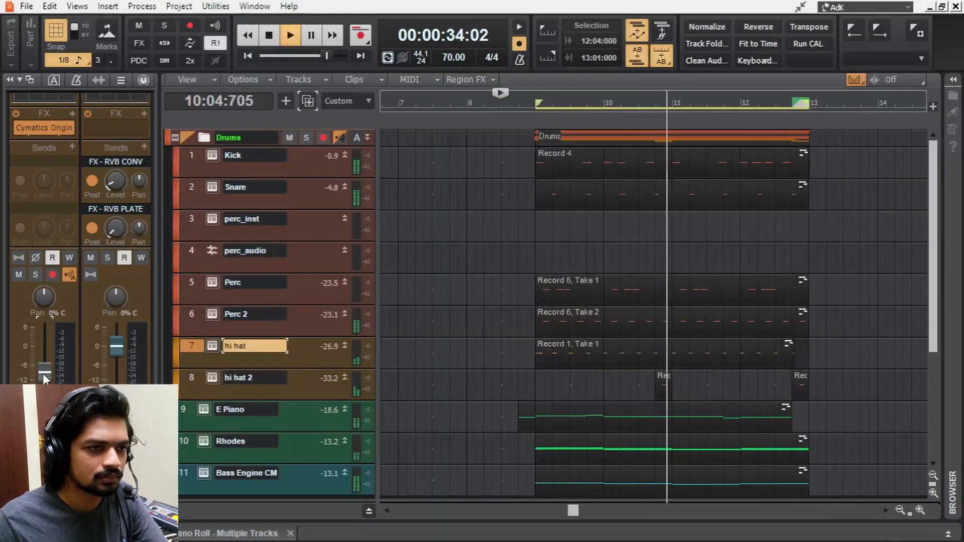
- Stop playback and add the PanCake2 plug-in to the hi hat track after Cymatics Origin
key(space)
click(954, 80)
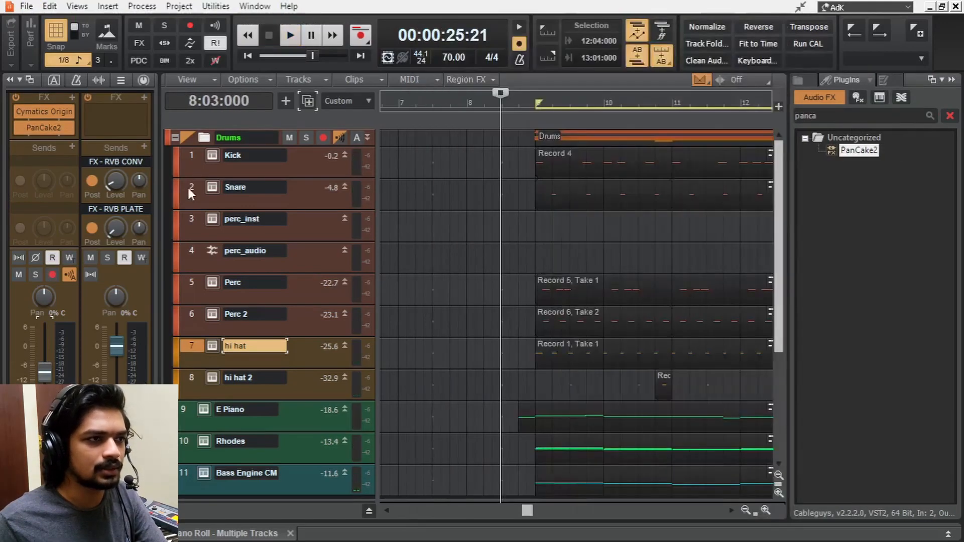
- Load Cymatics - Lofi Clap 2.wav in the Snare track's sampler and trim its start
click(213, 188)
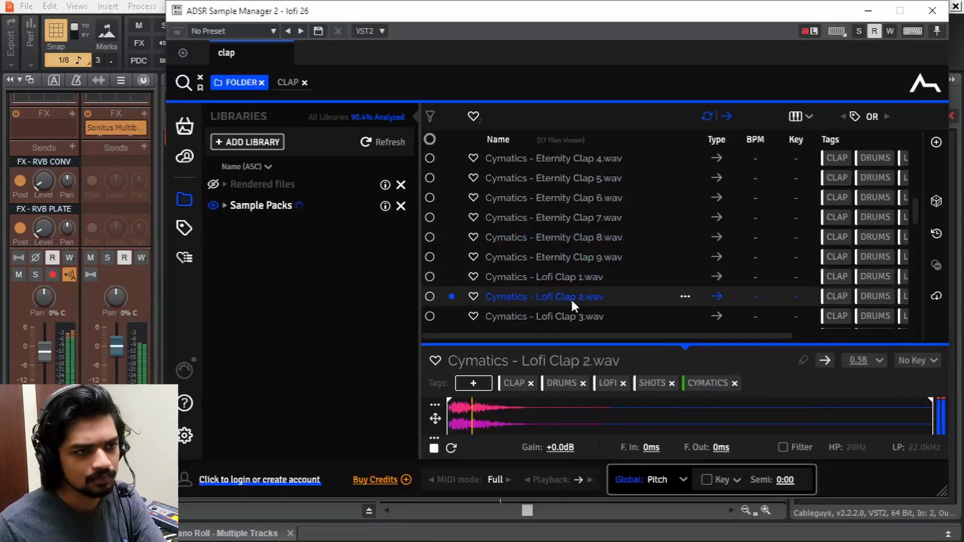
drag(448, 422, 467, 424)
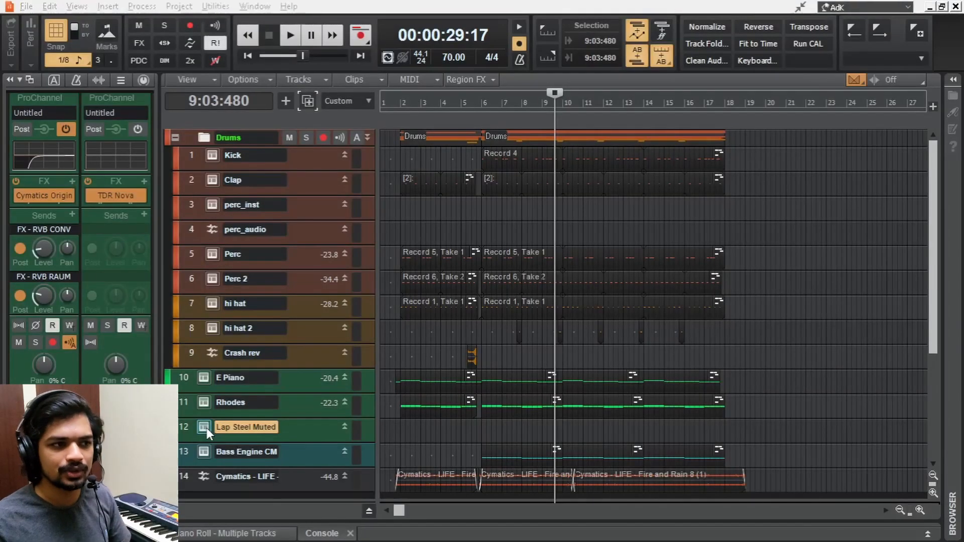
- Check the Lap Steel: Muted Plucks preset in LABS and record a part on the Lap Steel Muted track from bar 9
click(206, 428)
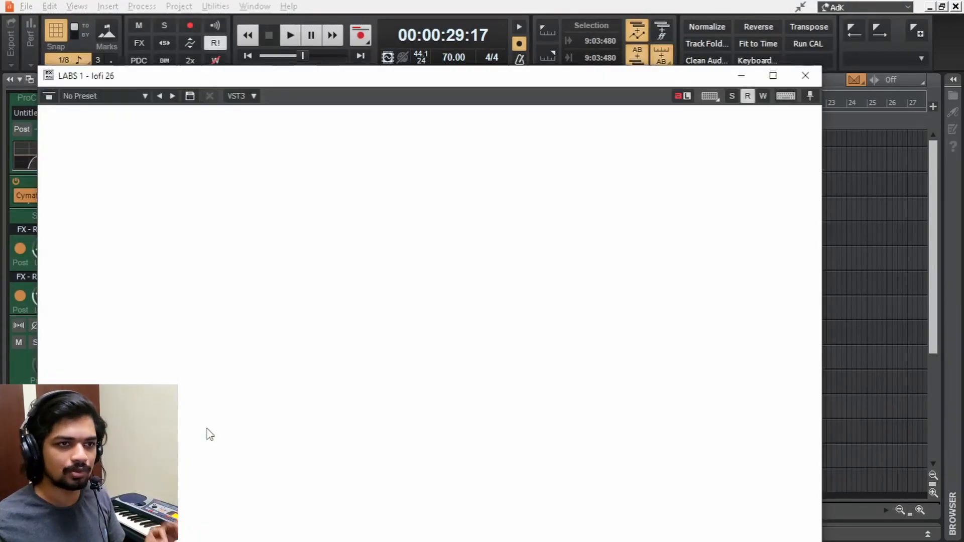
drag(358, 81, 401, 35)
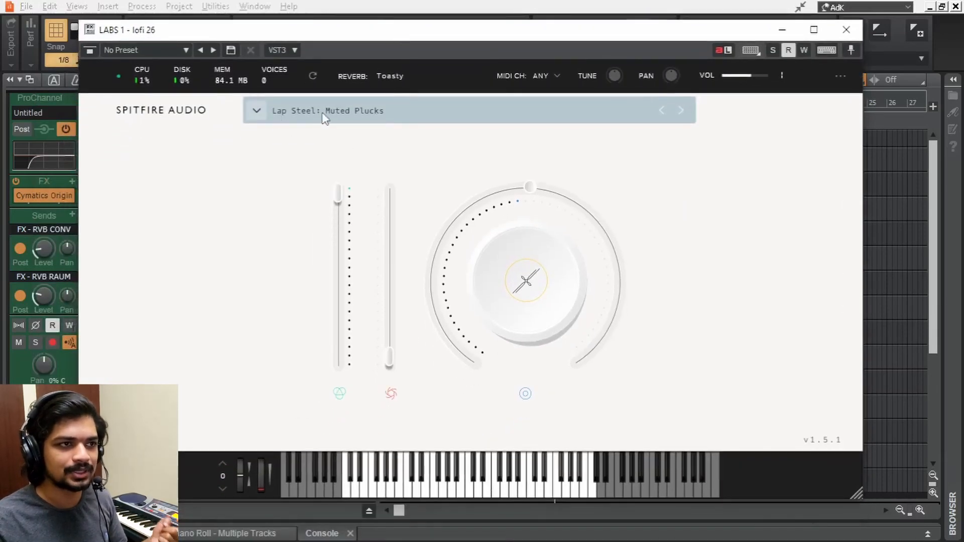
click(847, 31)
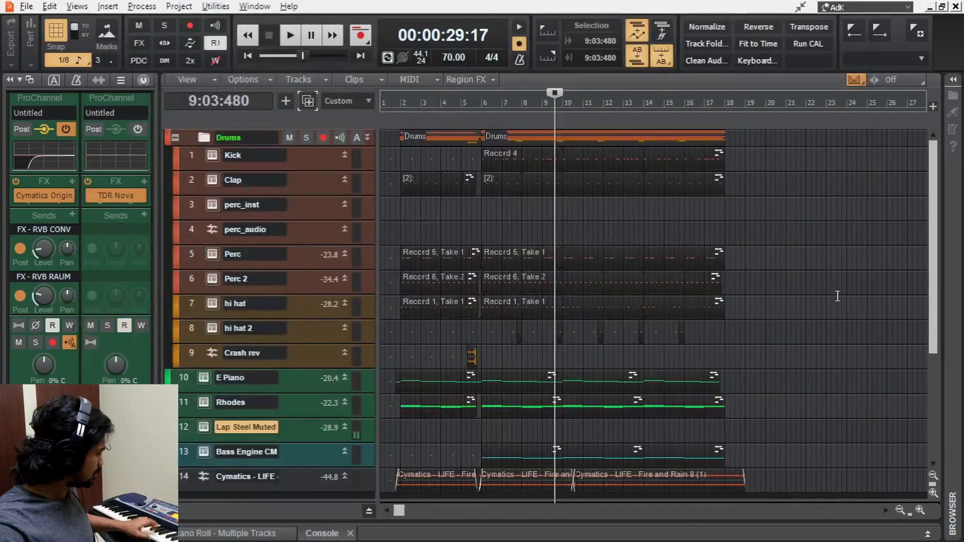
key(r)
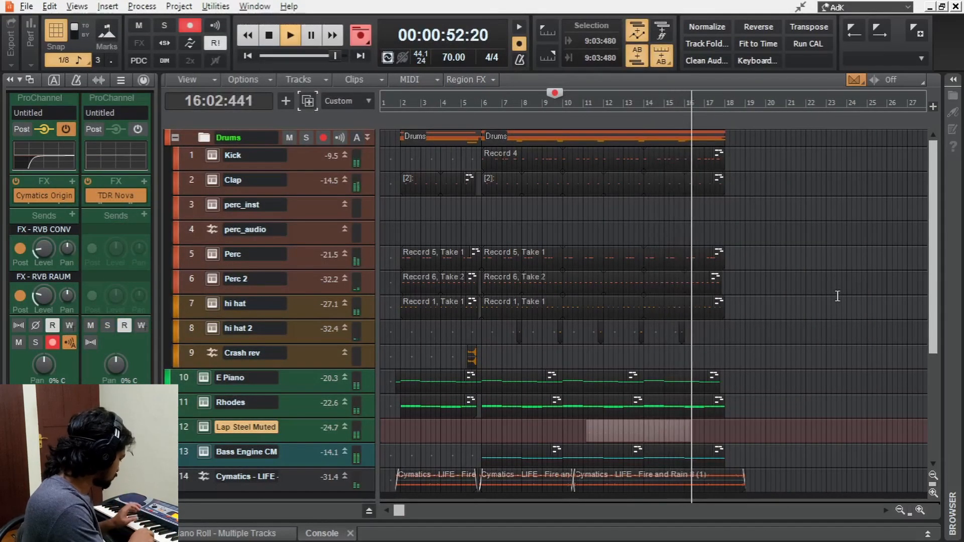
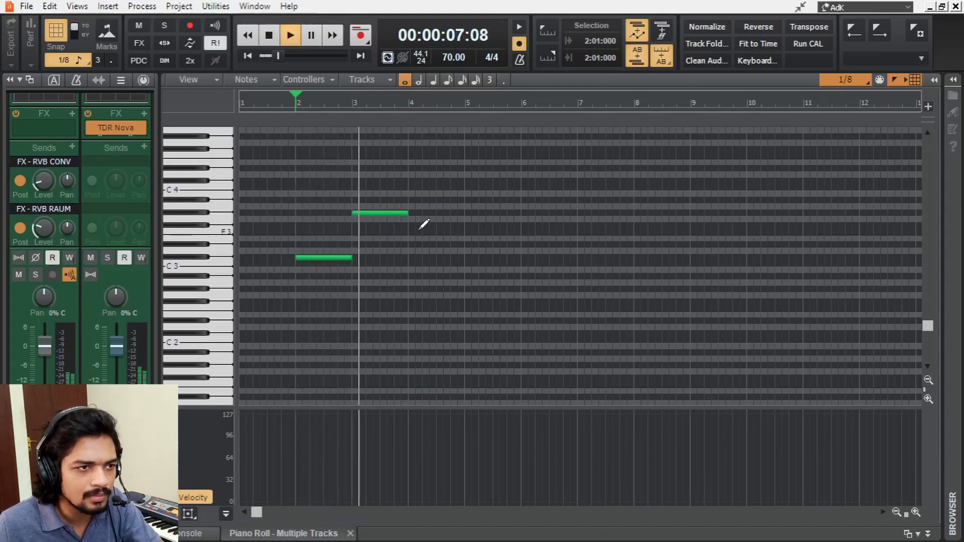
- Select the four progression notes in bars 2 to 5 and shift them up to build chords on the second Piano track
click(386, 214)
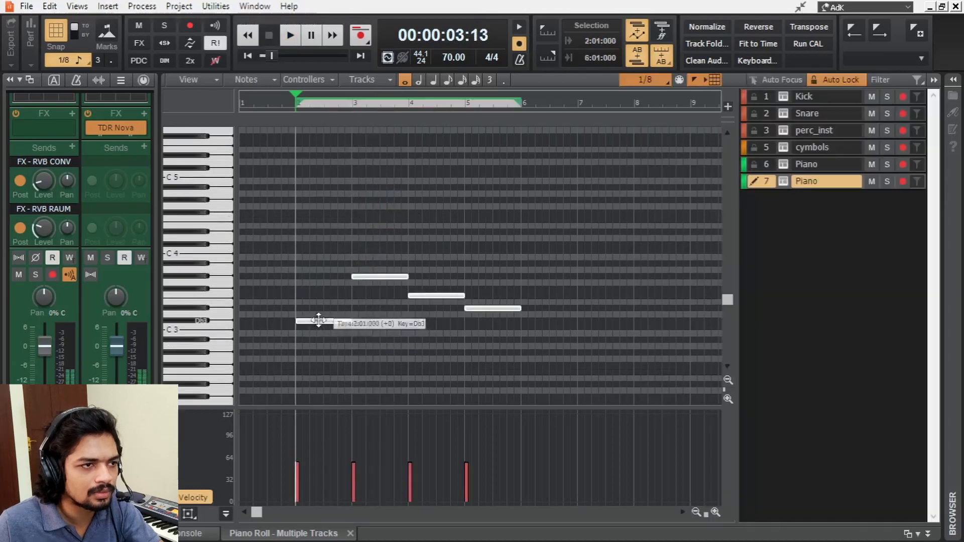
drag(316, 317, 318, 307)
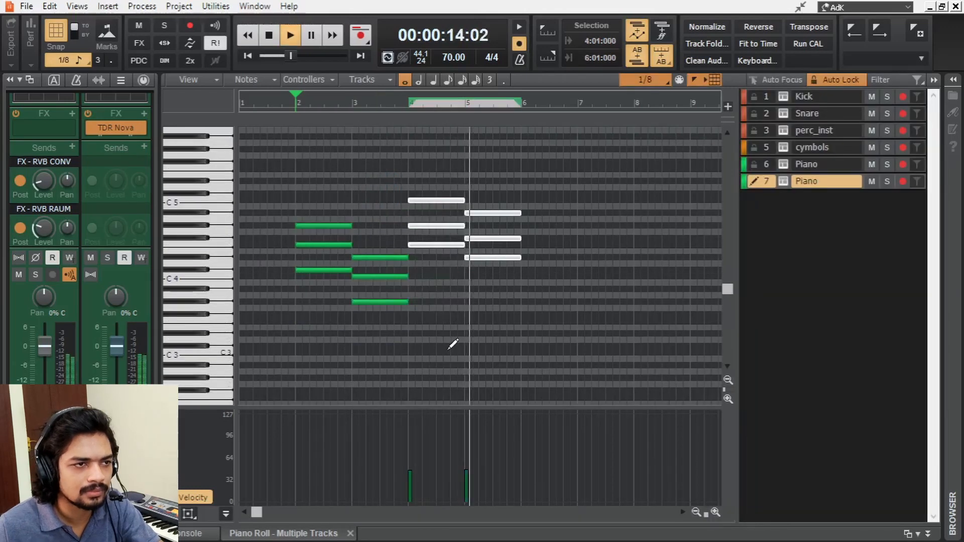
- Add bass notes an octave below the chord roots and lower the top note of the bar 4 chord
scroll(452, 342, down, 1)
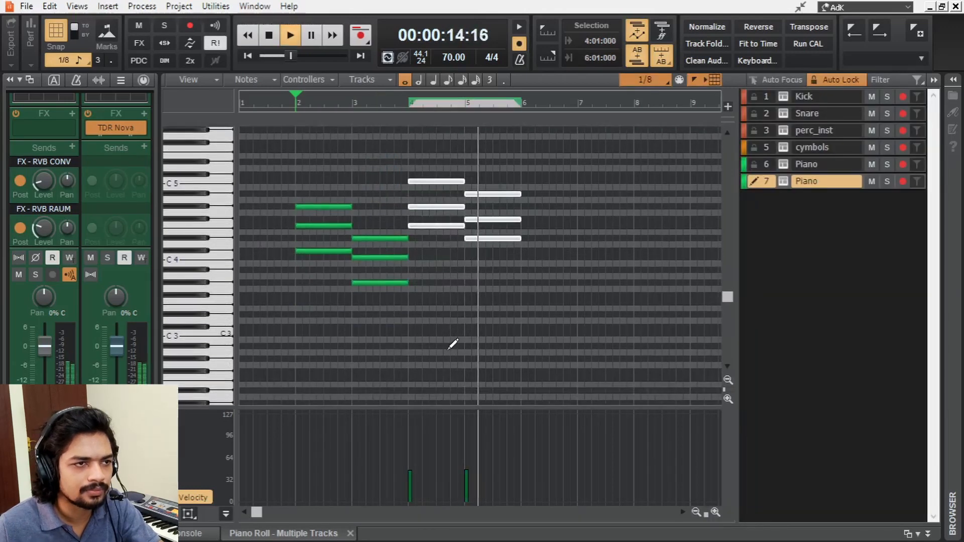
scroll(452, 344, up, 1)
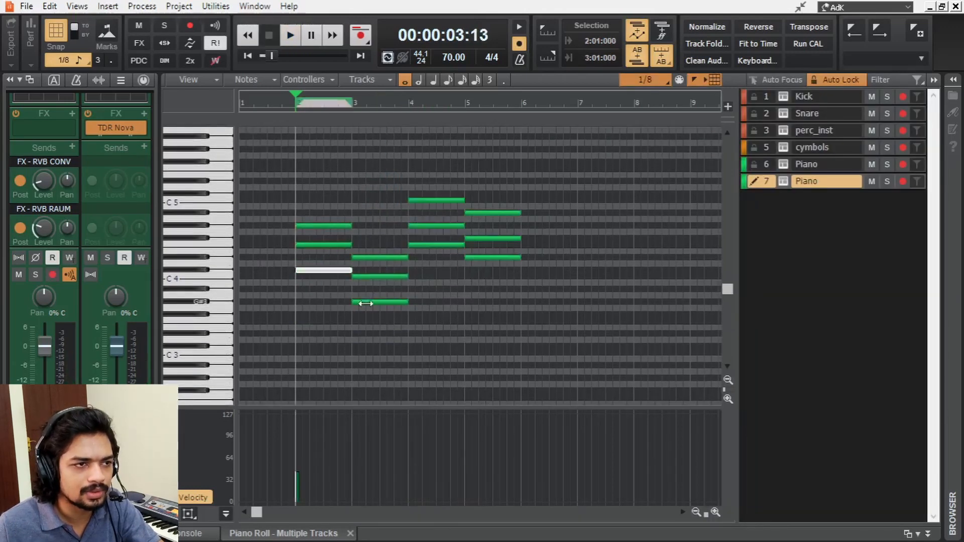
ctrl+click(366, 303)
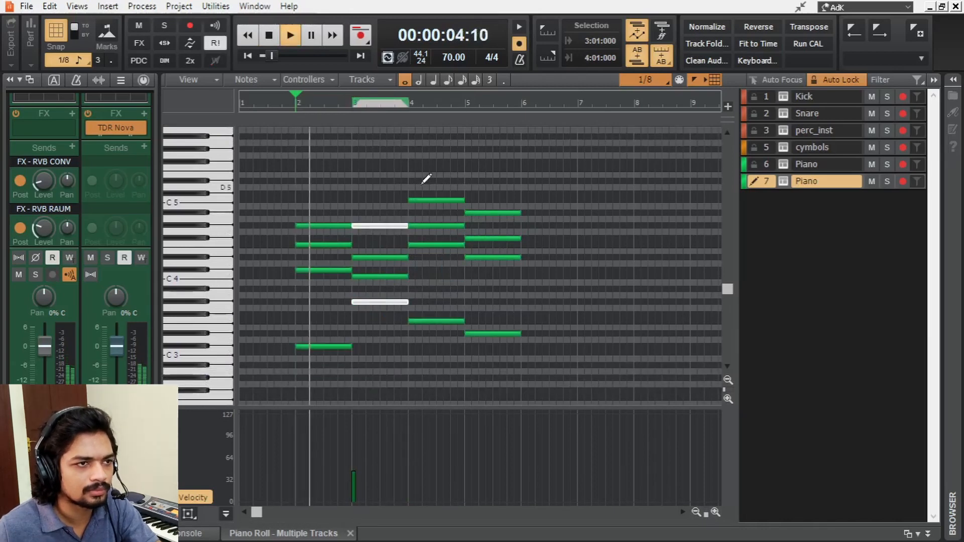
click(444, 202)
key(shift+Down)
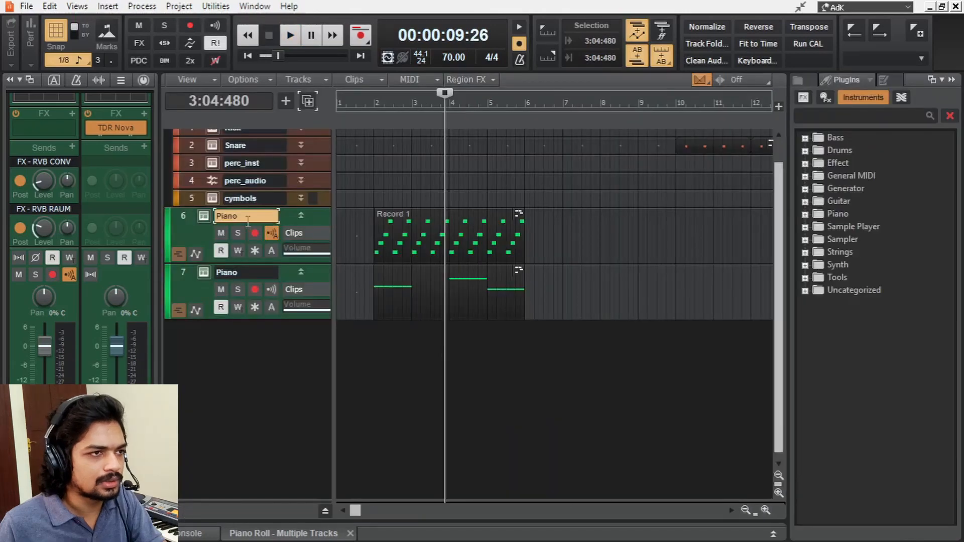
- Load Kontakt from the instrument plug-ins onto the first Piano track and play the progression with Hybrid Keys
click(183, 218)
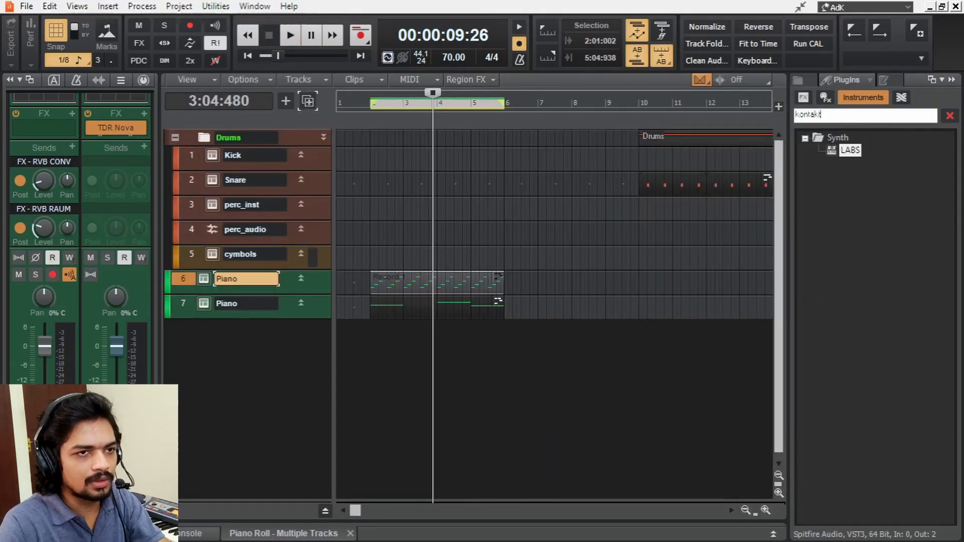
drag(852, 158, 538, 279)
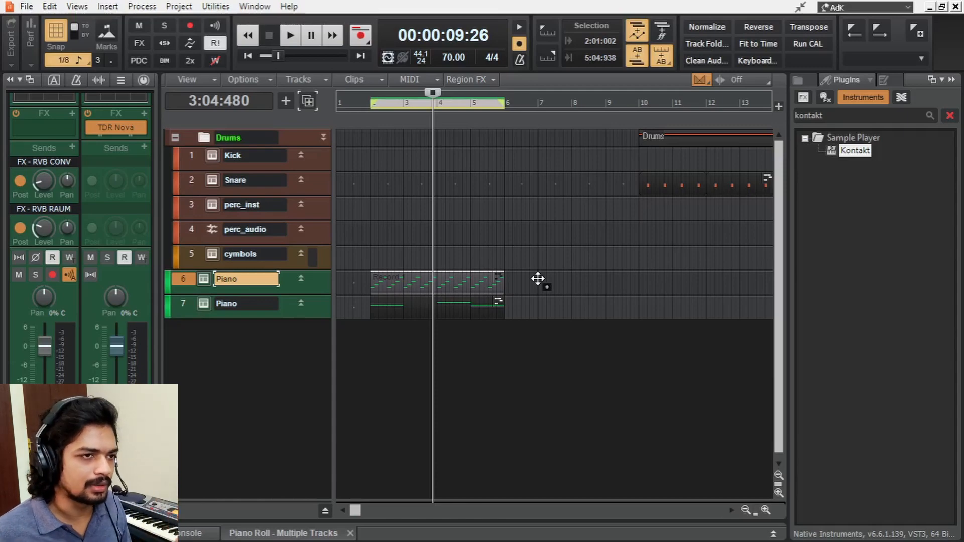
drag(538, 279, 537, 279)
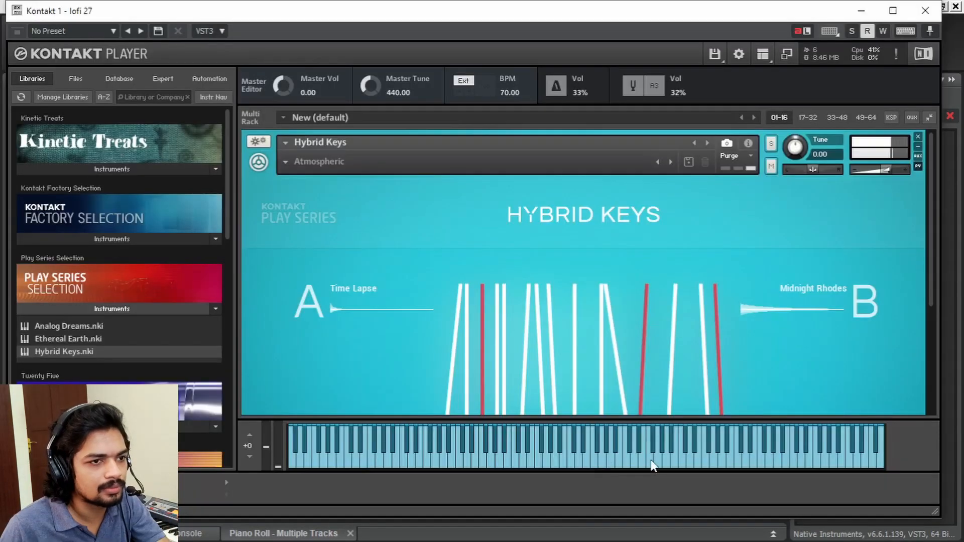
key(space)
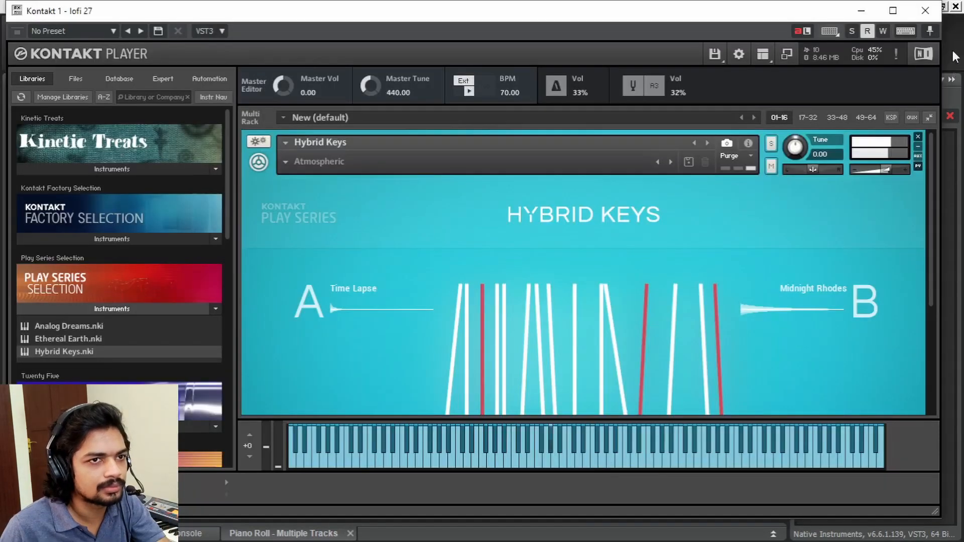
click(927, 16)
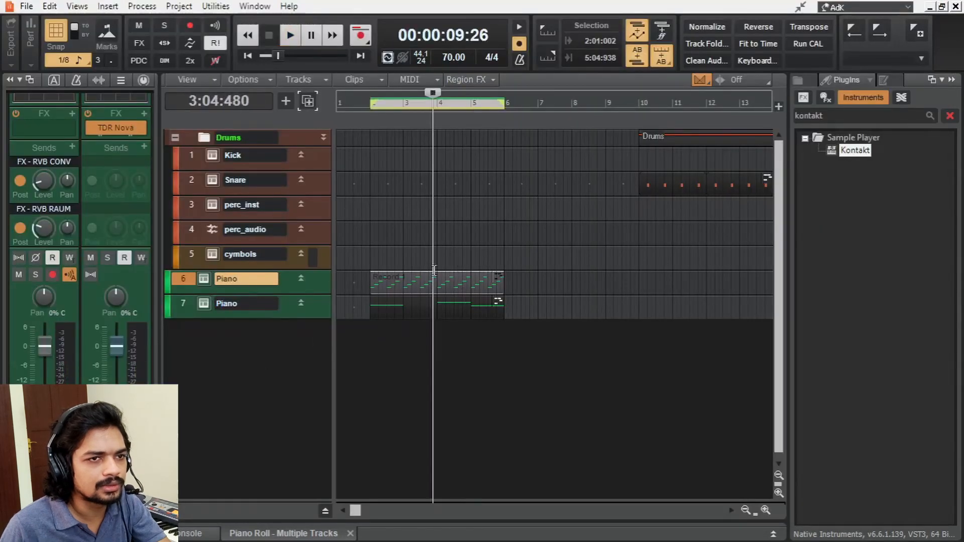
- Find LABS among the instrument plug-ins, load it for the second Piano track and check its Soft Piano preset
click(893, 117)
text(labs)
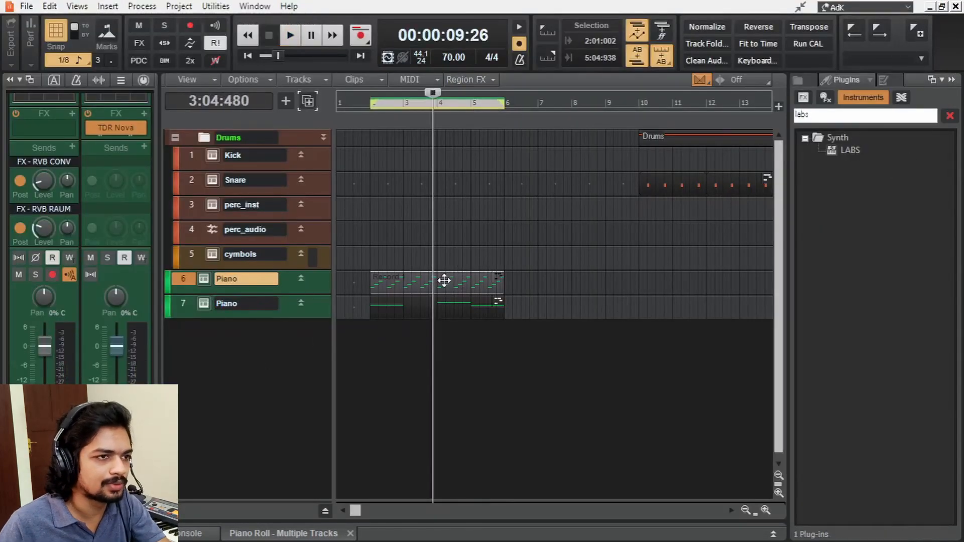
drag(850, 150, 526, 305)
click(456, 130)
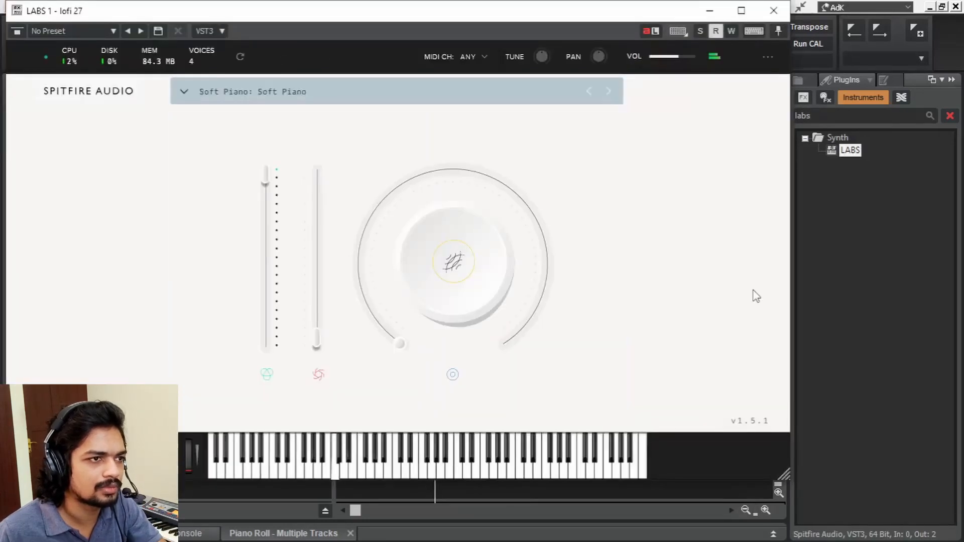
click(774, 10)
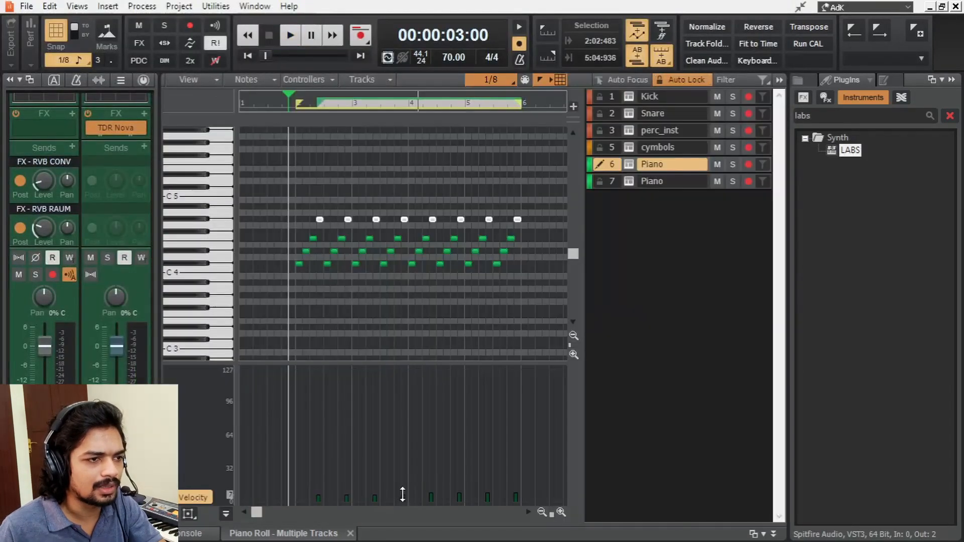
- Raise the velocity of the top arpeggio notes on the first Piano track and search the instrument plug-ins for keyzone
drag(403, 494, 404, 481)
key(d)
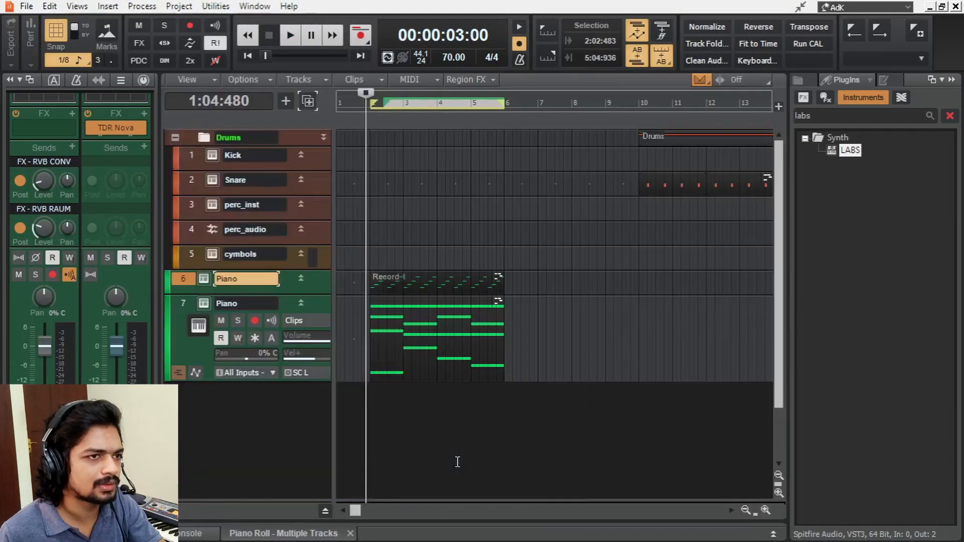
triple_click(850, 119)
text(keyzone)
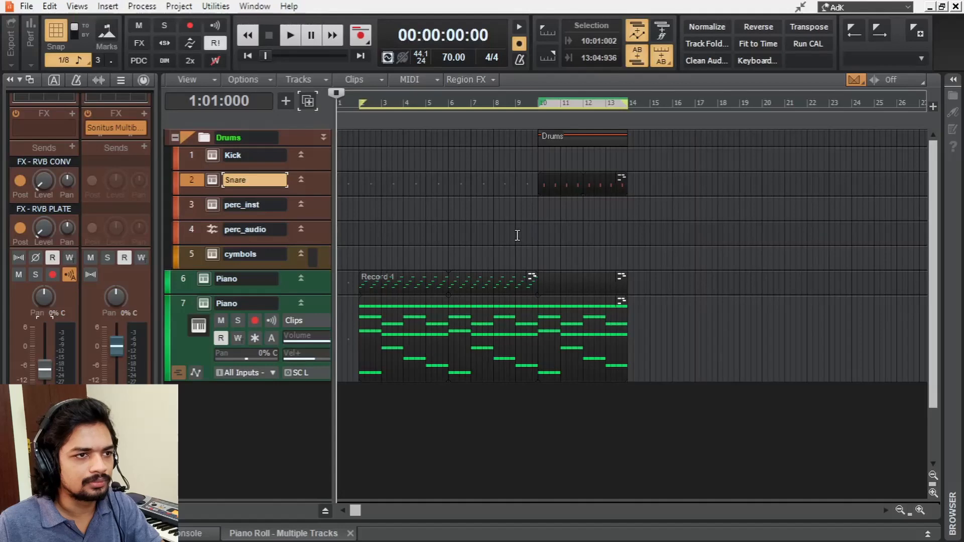
- Place the playhead in bar 9 and choose Warm Bass - Amp from the guitar presets of a second LABS instrument
click(517, 233)
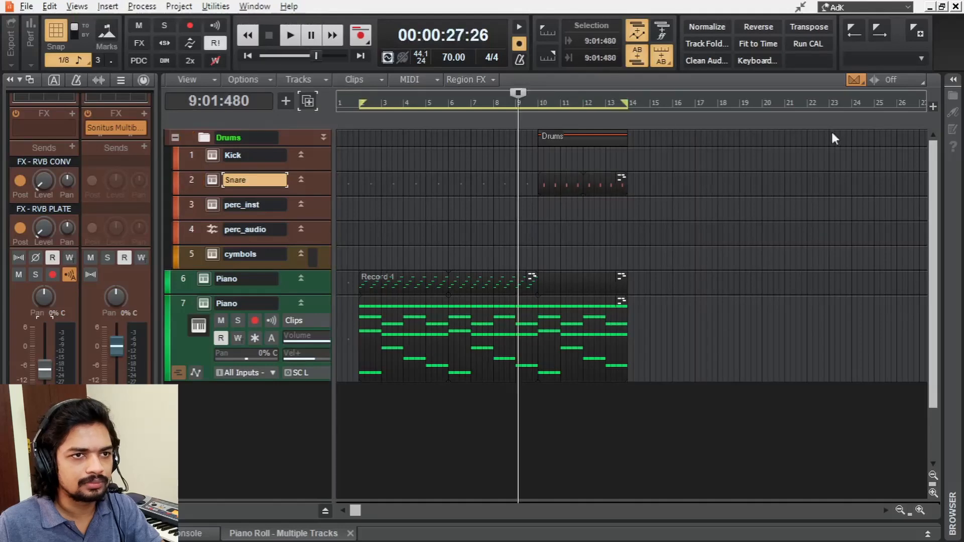
click(954, 80)
click(880, 116)
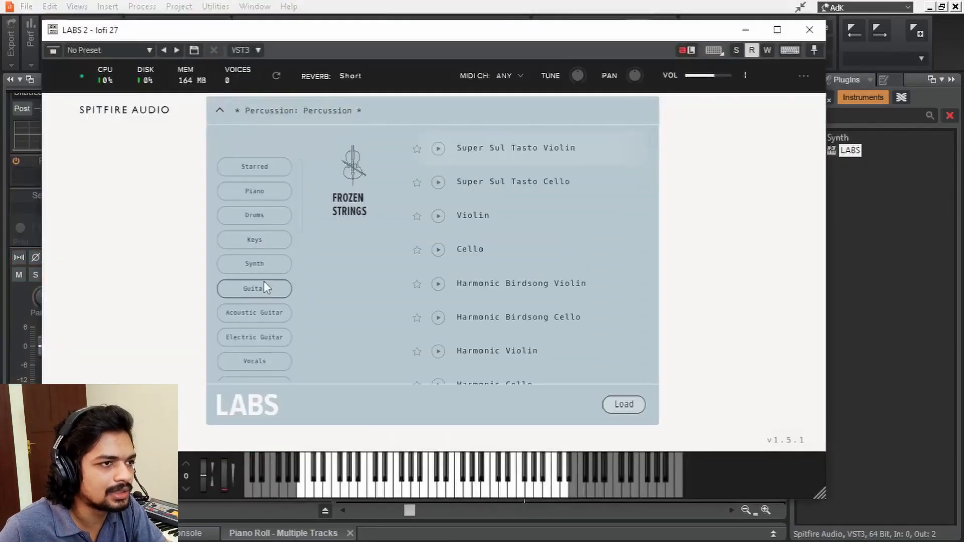
click(264, 288)
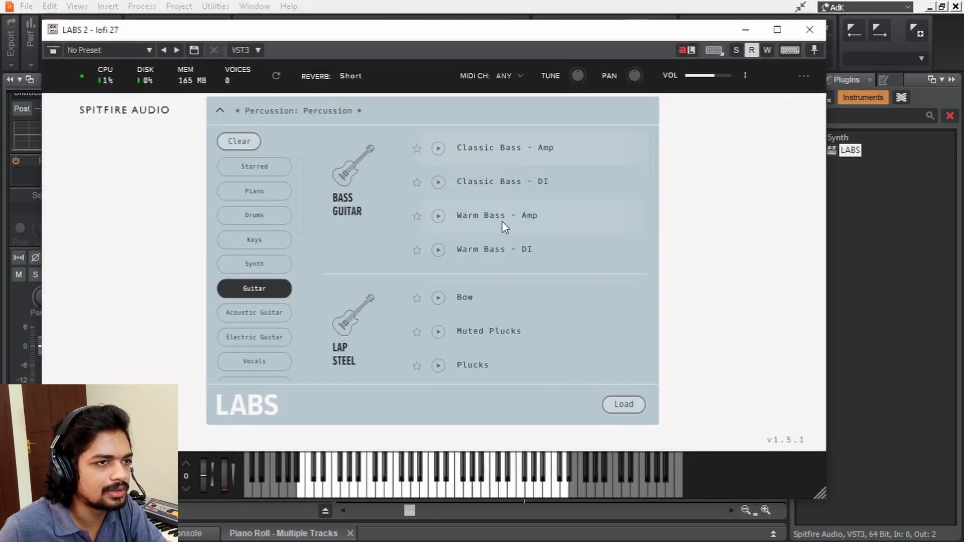
click(528, 219)
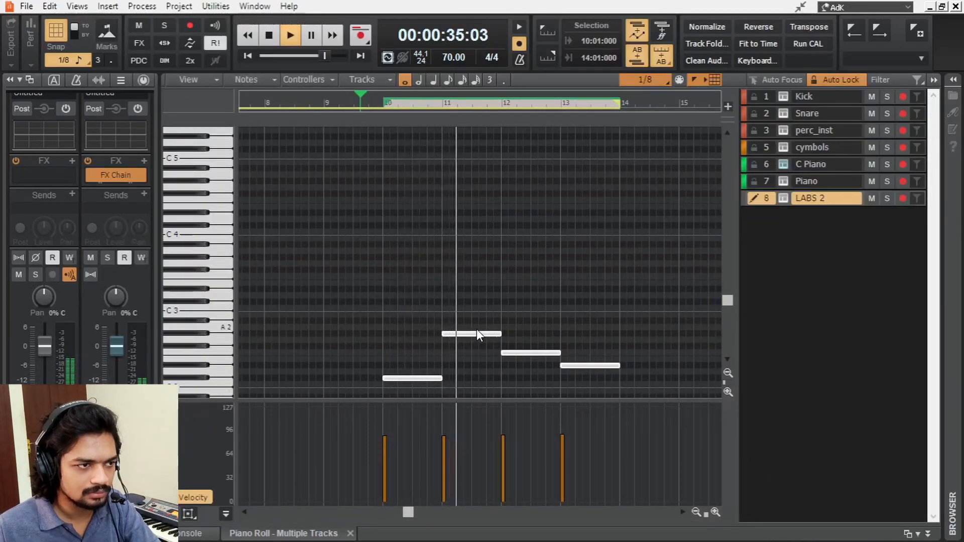
- Return to the track view, check the BVKER - Lunar Kick 03.wav sample on the Kick track and record a kick part
key(d)
key(space)
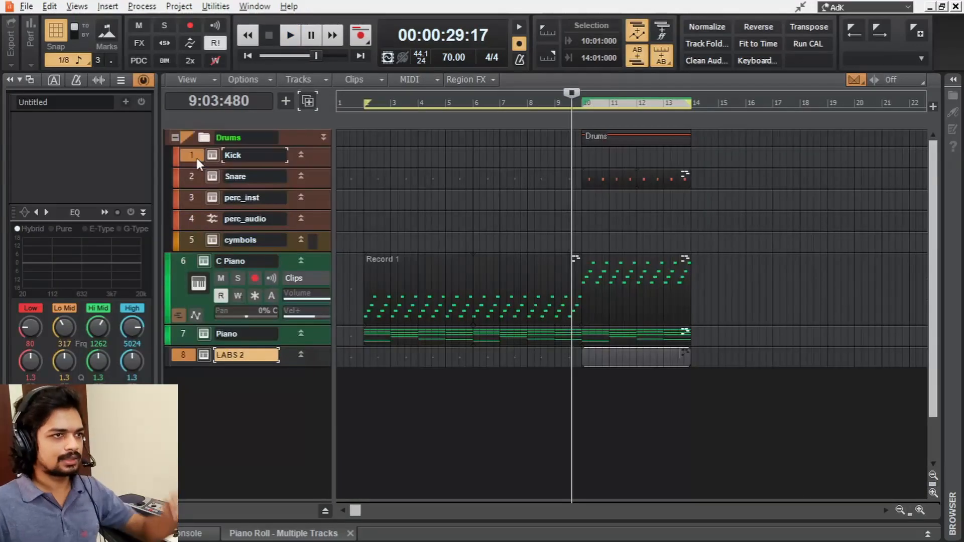
click(212, 155)
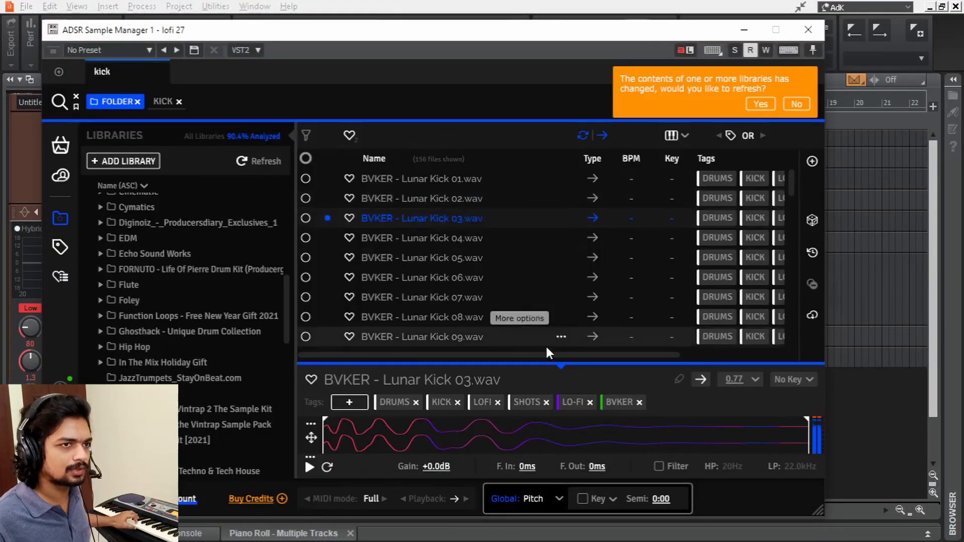
click(807, 30)
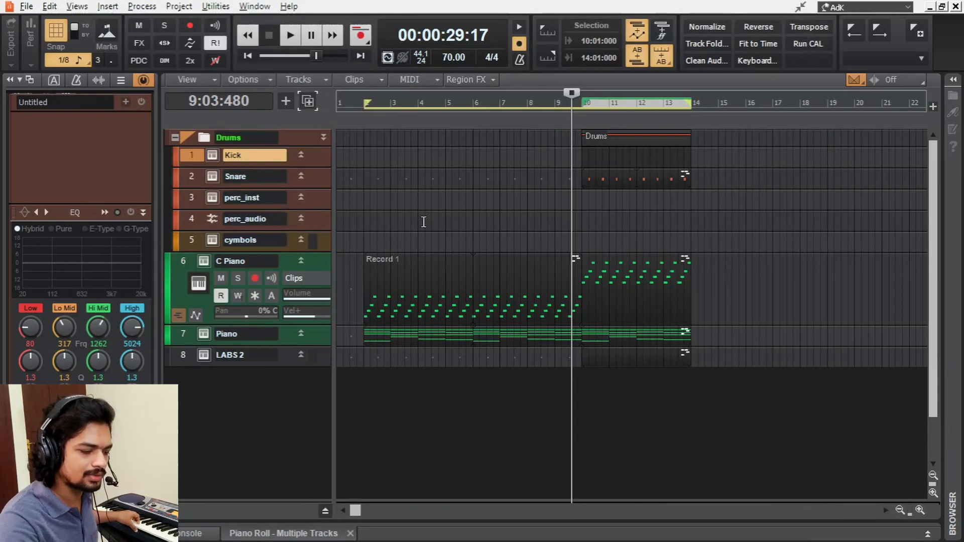
key(r)
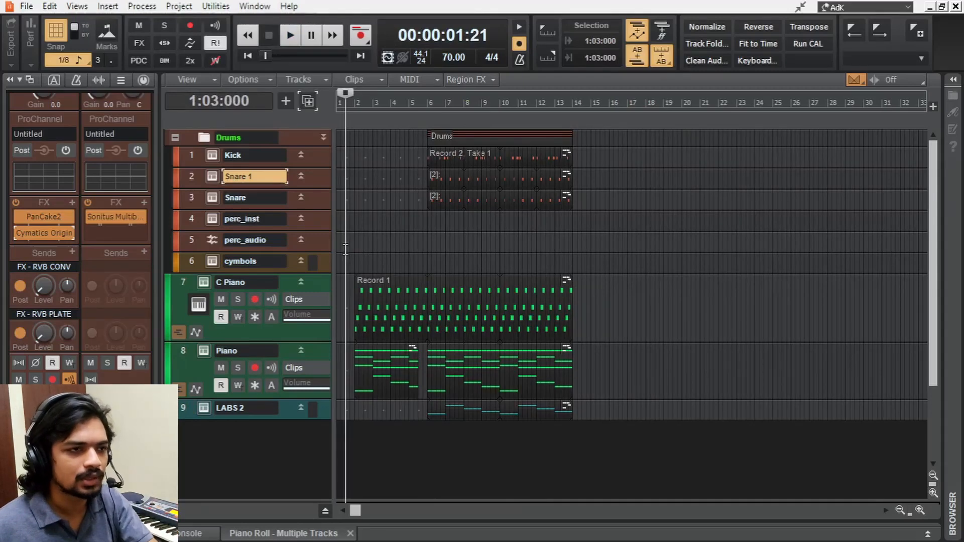
- Set up DecentSampler with the M'Bira Direct Layered preset on a new track and record a part from bar 10
click(950, 79)
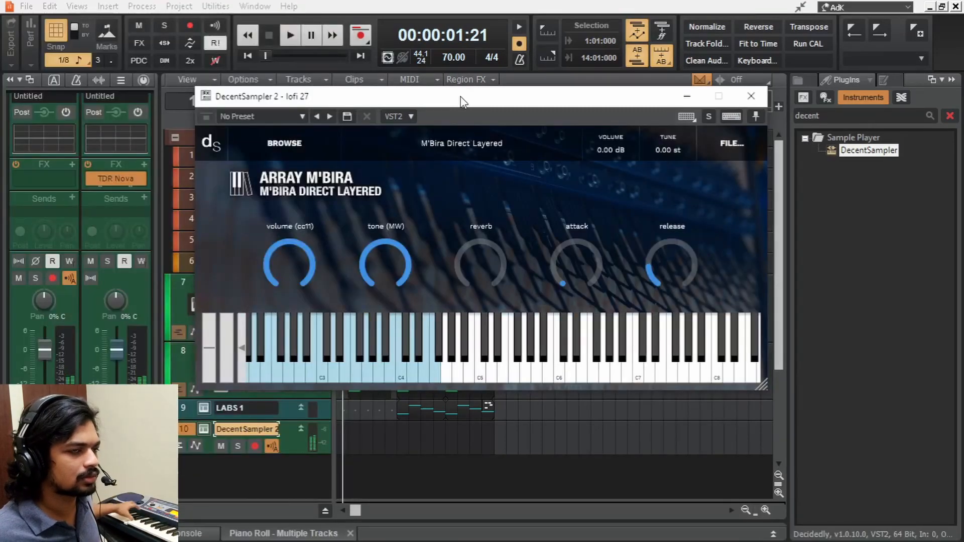
drag(462, 102, 688, 88)
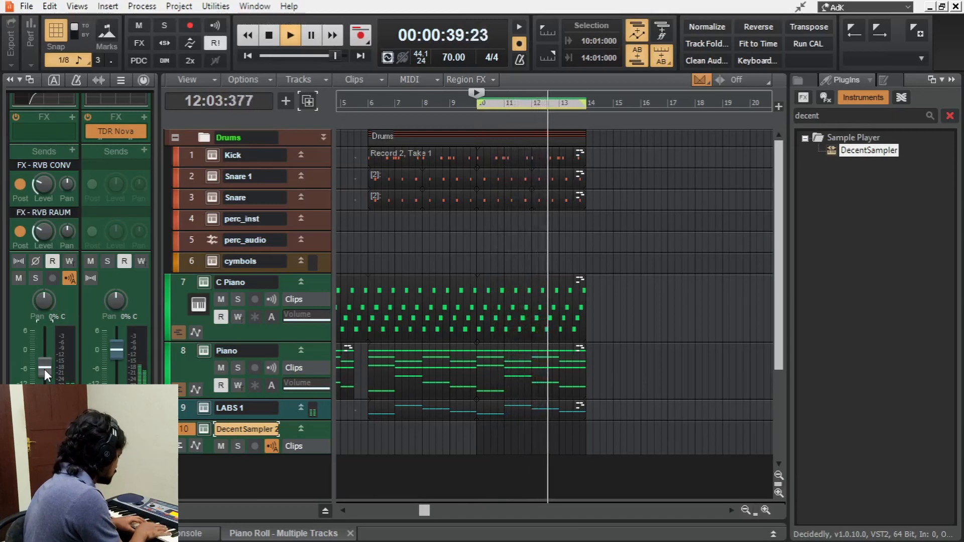
key(space)
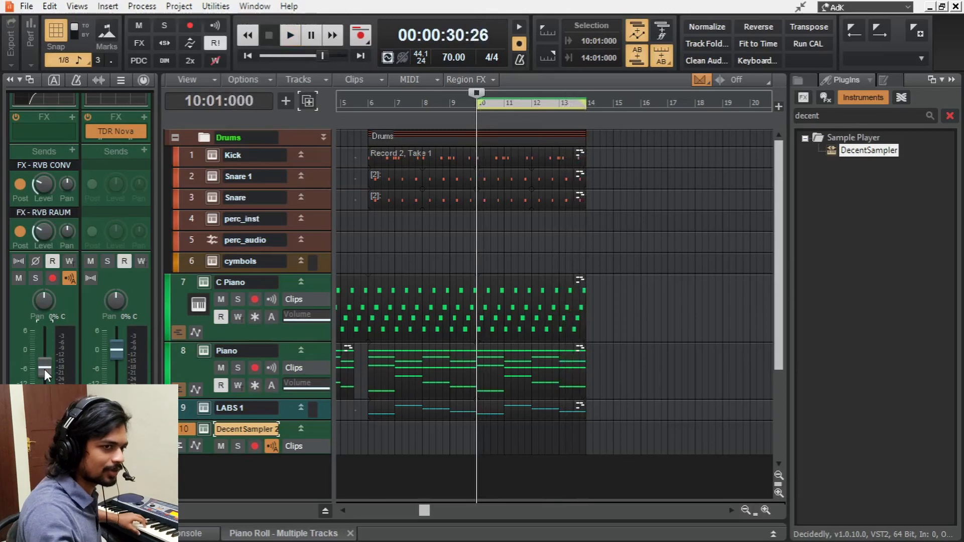
key(r)
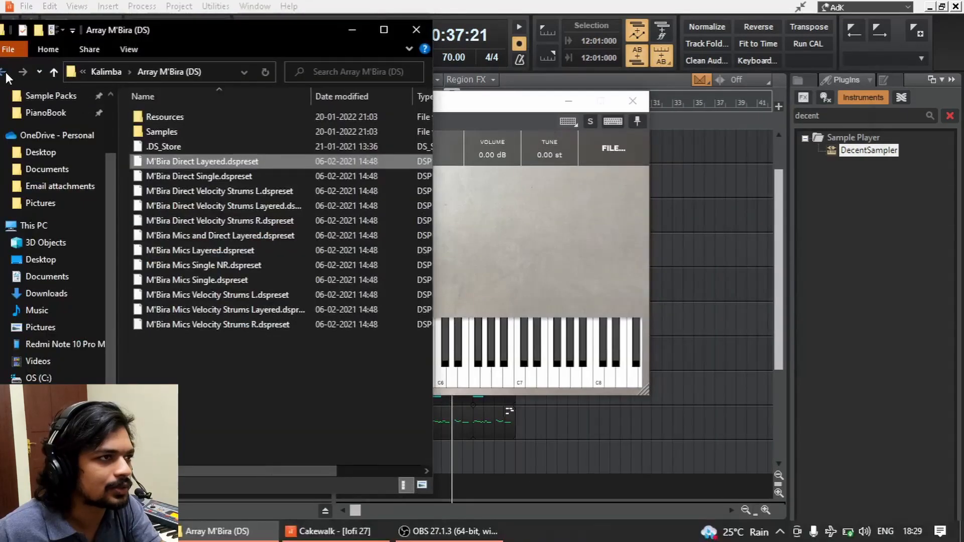
- Load James' Ukulele.dspreset from its sample folder into a new DecentSampler and record a melody starting around bar 17
click(7, 73)
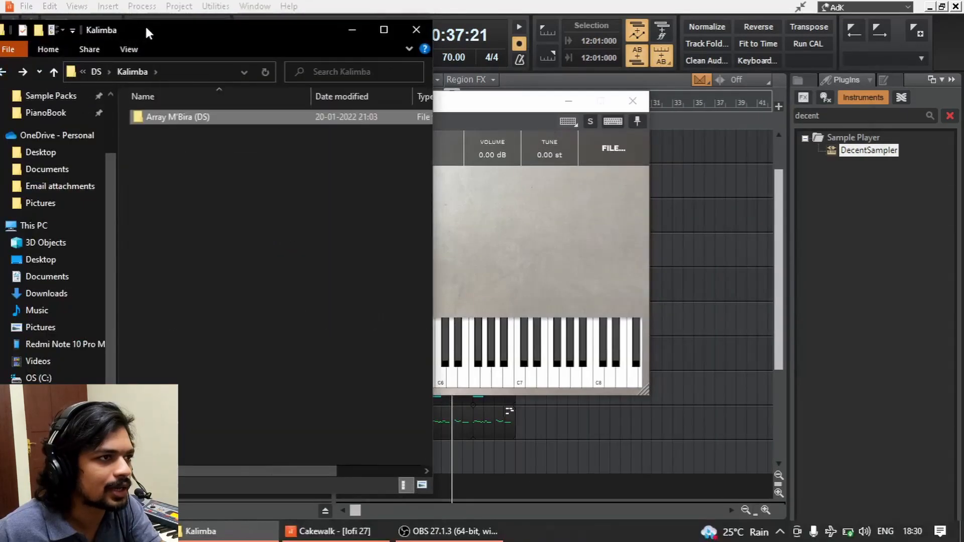
drag(144, 29, 261, 26)
click(120, 68)
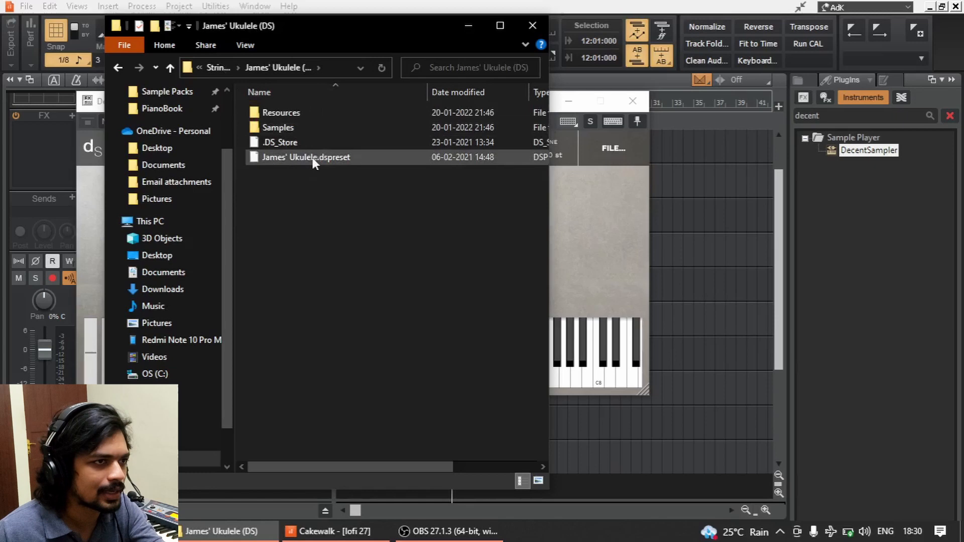
drag(312, 158, 623, 256)
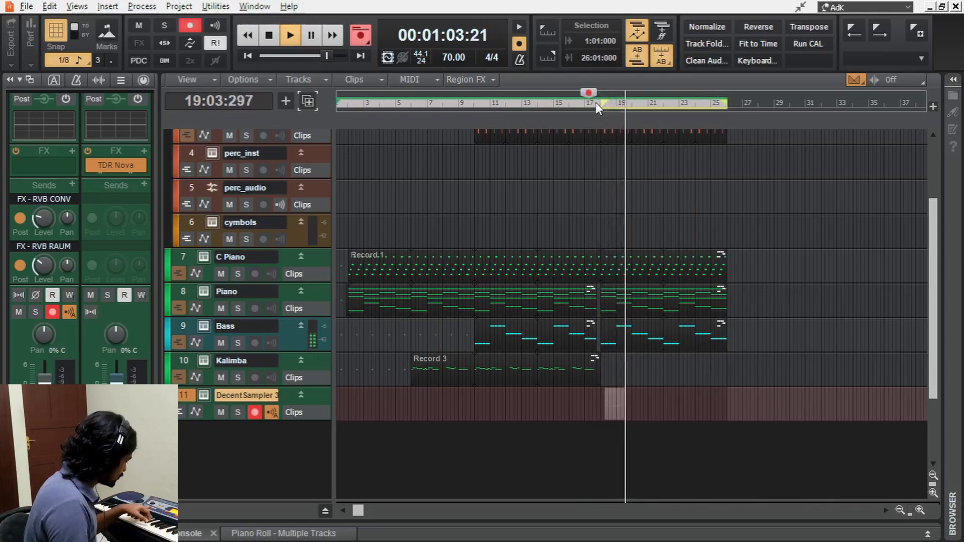
key(space)
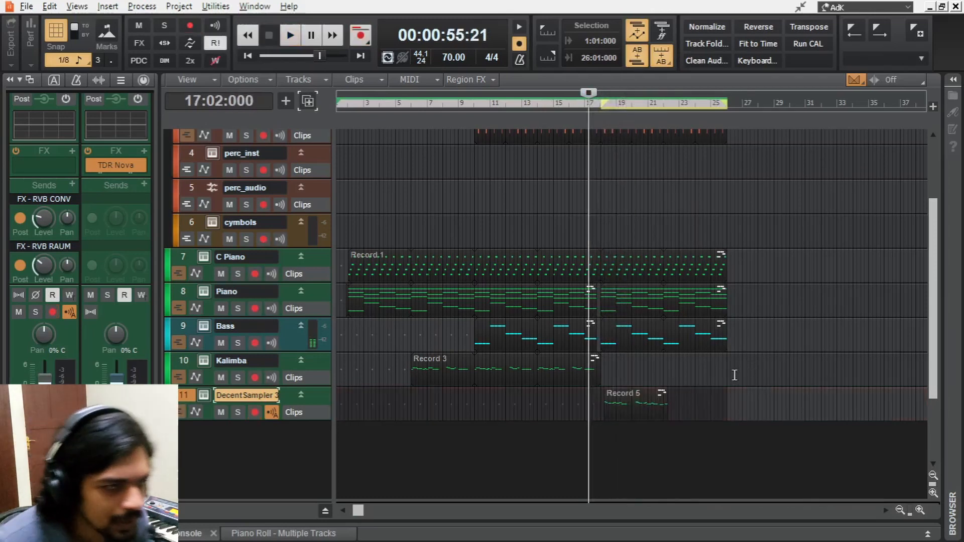
- Open the recorded ukulele clip in the piano roll and raise the note at the start of bar 23
click(635, 395)
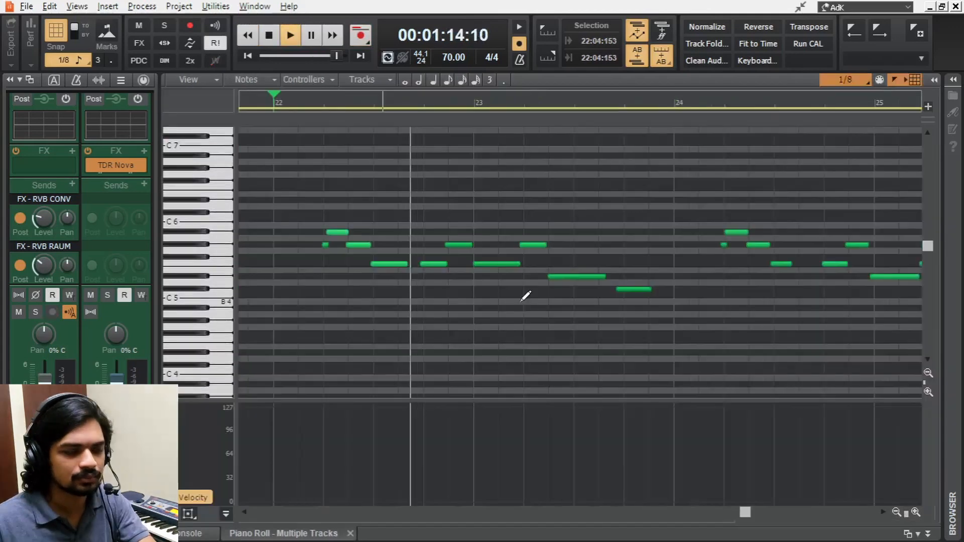
scroll(521, 297, up, 1)
drag(497, 247, 509, 282)
key(space)
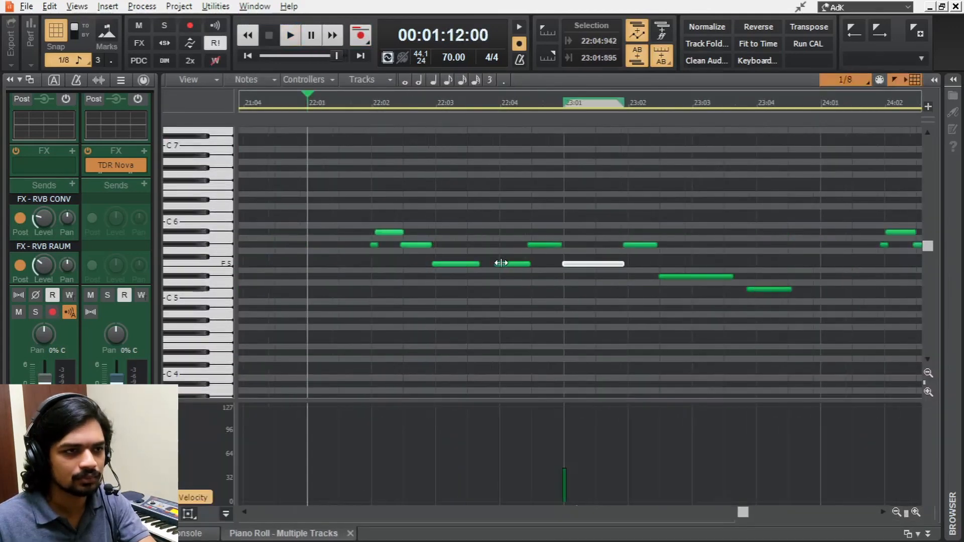
drag(594, 263, 594, 233)
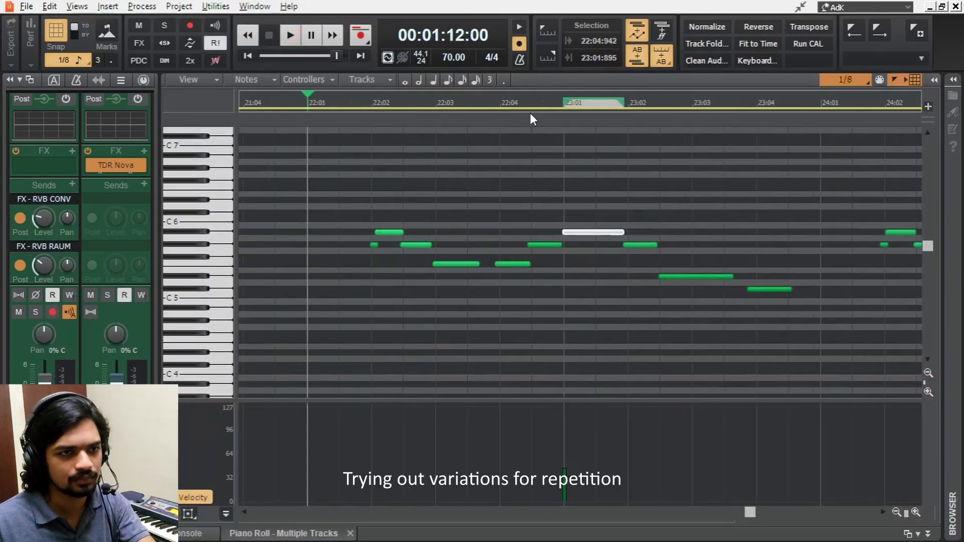
- Play the ukulele phrase from bar 22 beat 4 and raise two consecutive notes around beats 2 and 3 of bar 24
click(500, 106)
key(space)
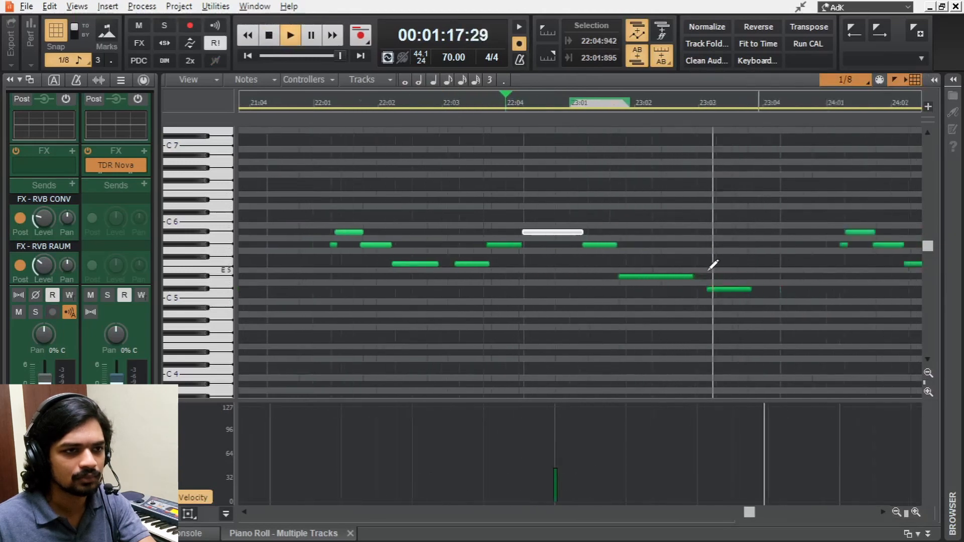
drag(654, 263, 627, 219)
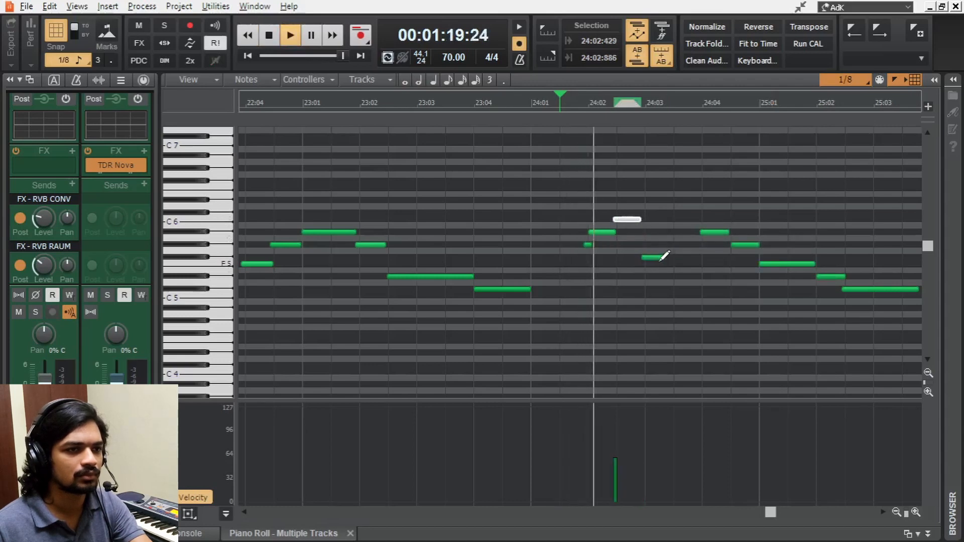
drag(651, 257, 651, 245)
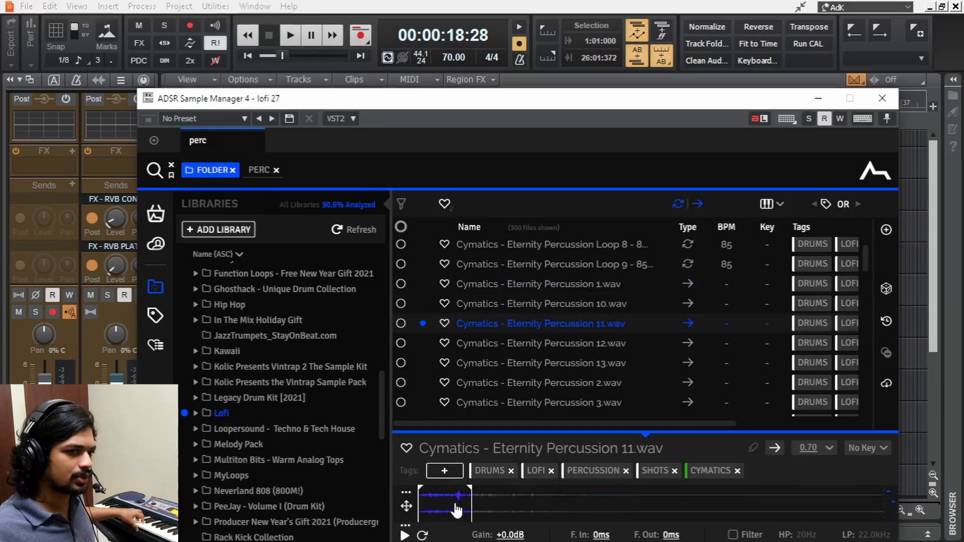
- Adjust the playback range of Cymatics - Eternity Percussion 11.wav in the percussion track's ADSR Sample Manager
drag(595, 94, 574, 28)
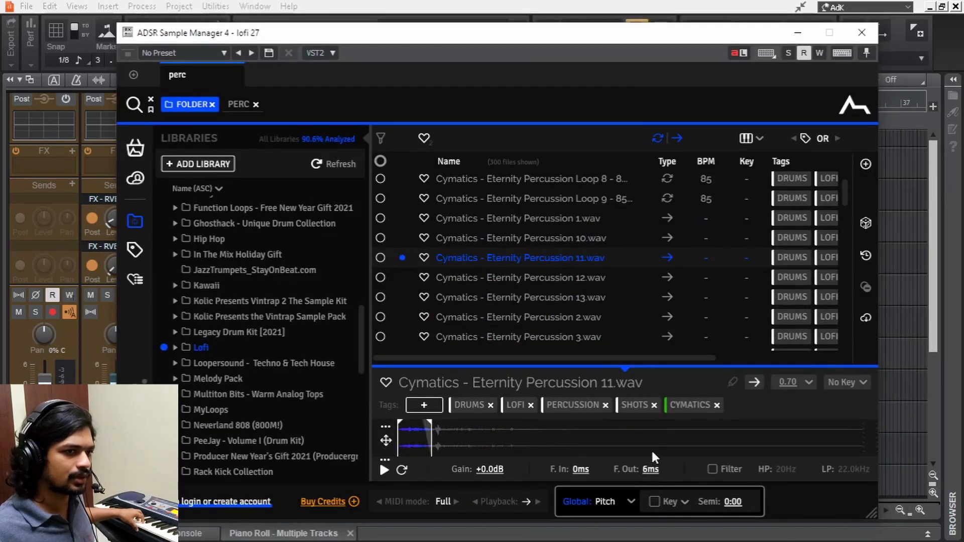
drag(445, 437, 527, 445)
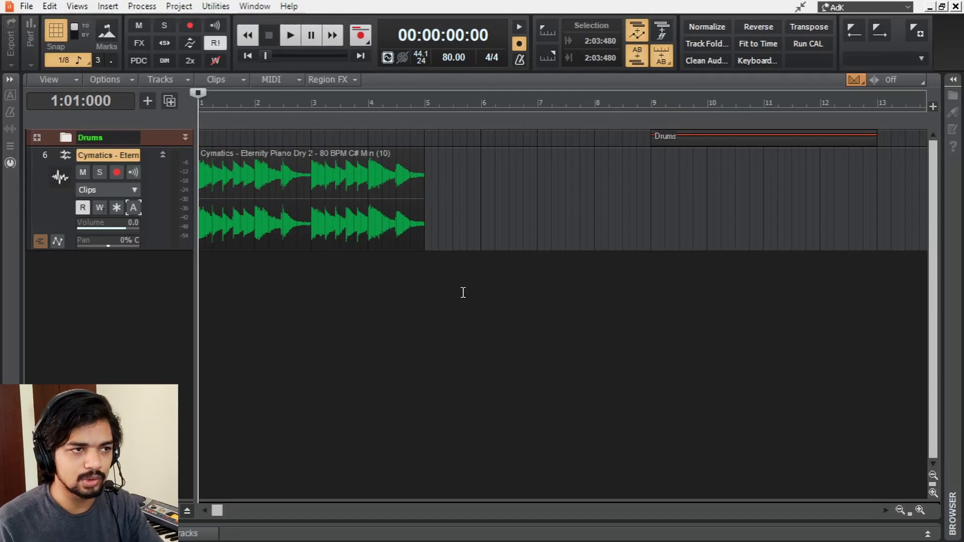
- Play the Cymatics - Eternity Piano Dry 2 loop from the start of the project to hear its melody
key(space)
scroll(227, 283, up, 3)
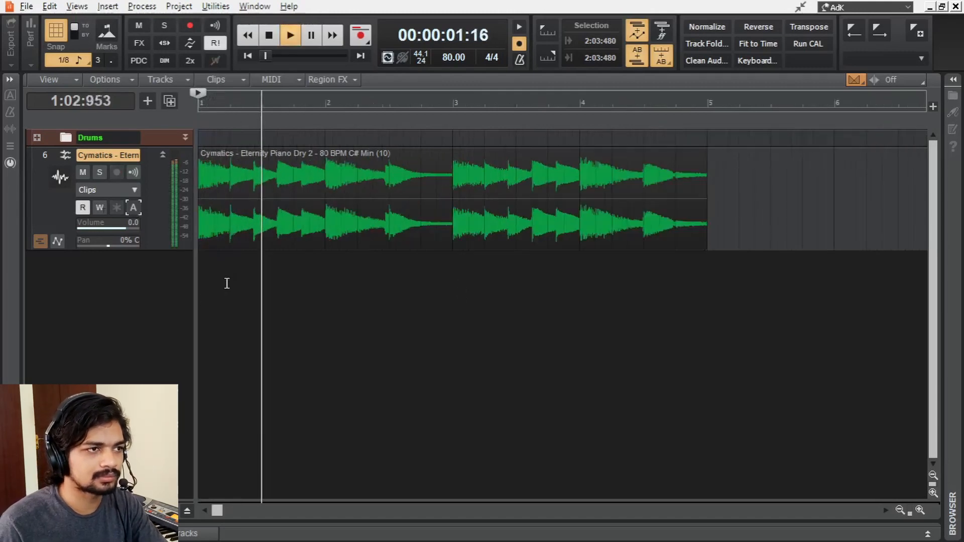
scroll(266, 268, down, 2)
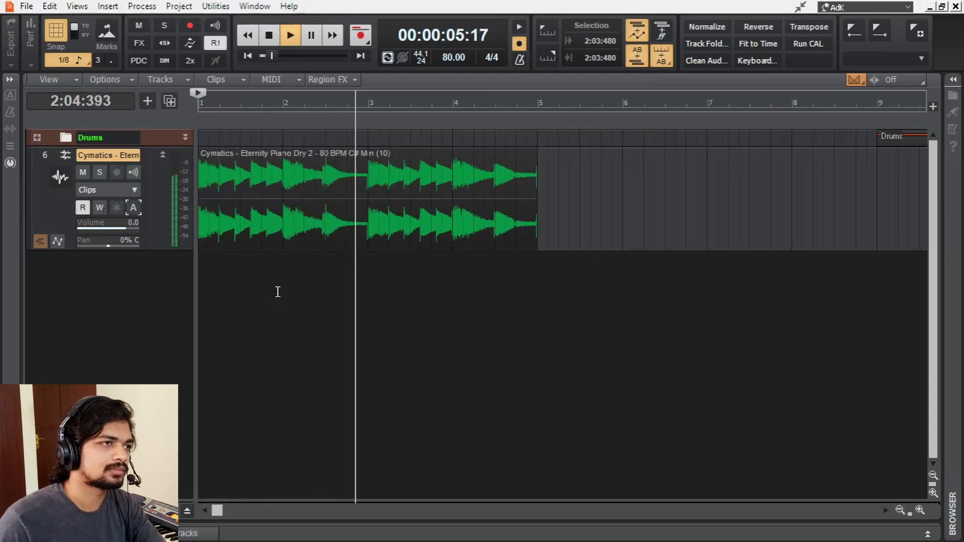
key(space)
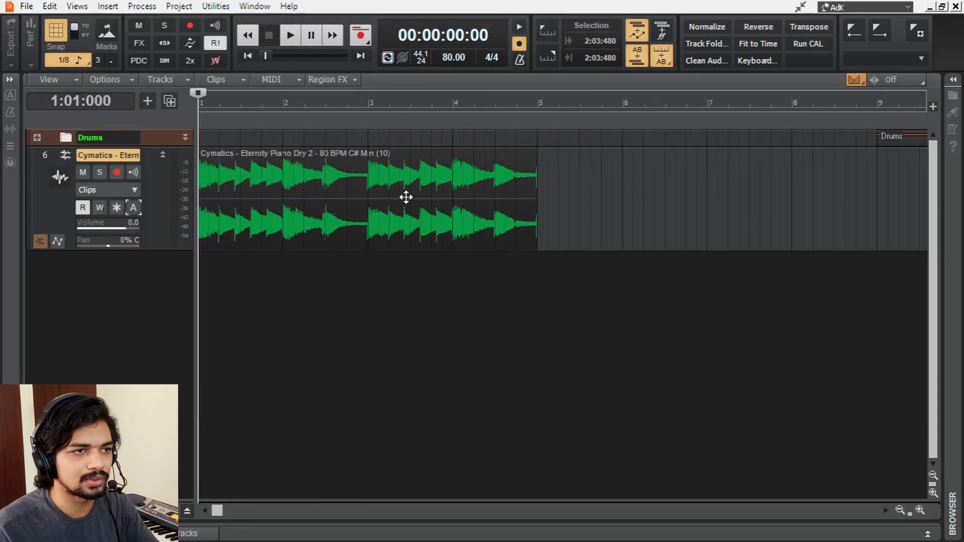
- Transpose the whole piano loop clip, with audio transposition enabled and the Elastique Pro type
click(421, 165)
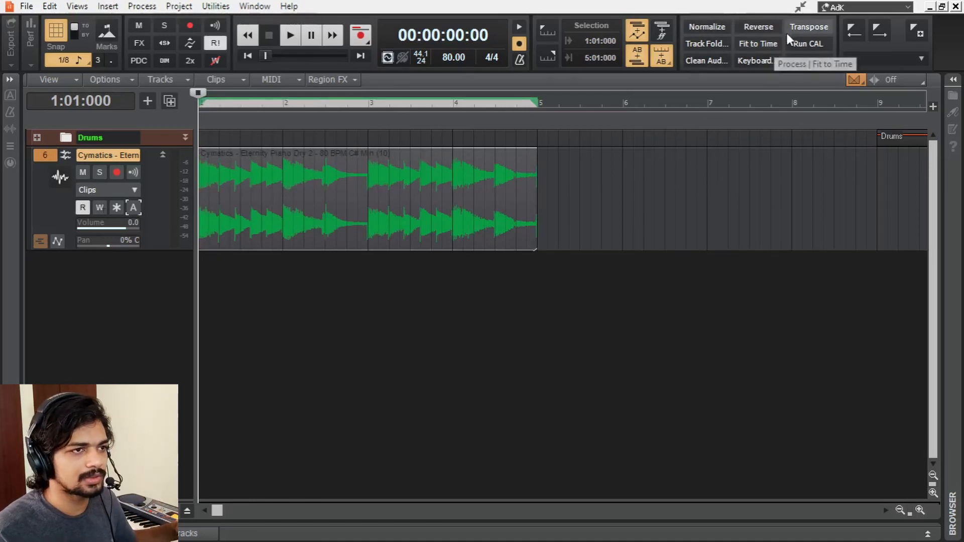
click(806, 28)
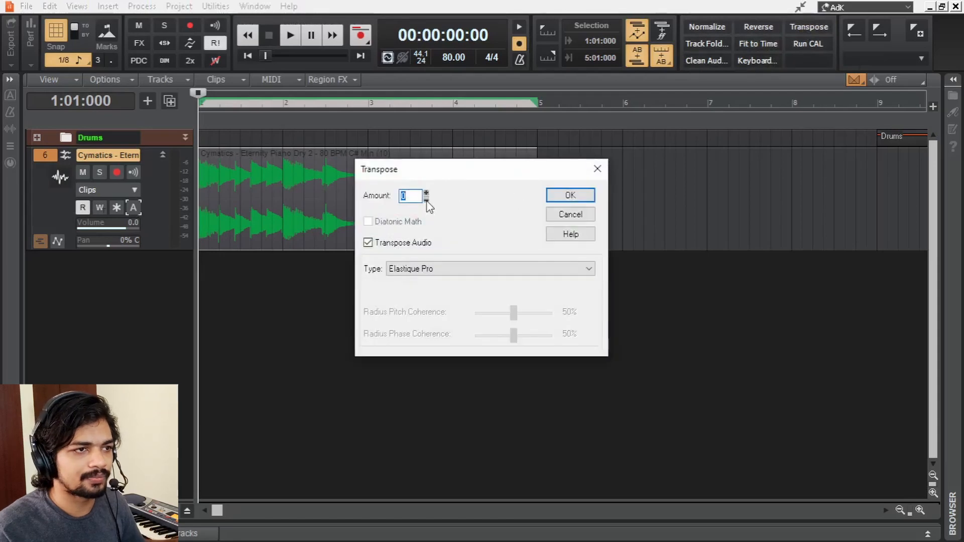
click(570, 194)
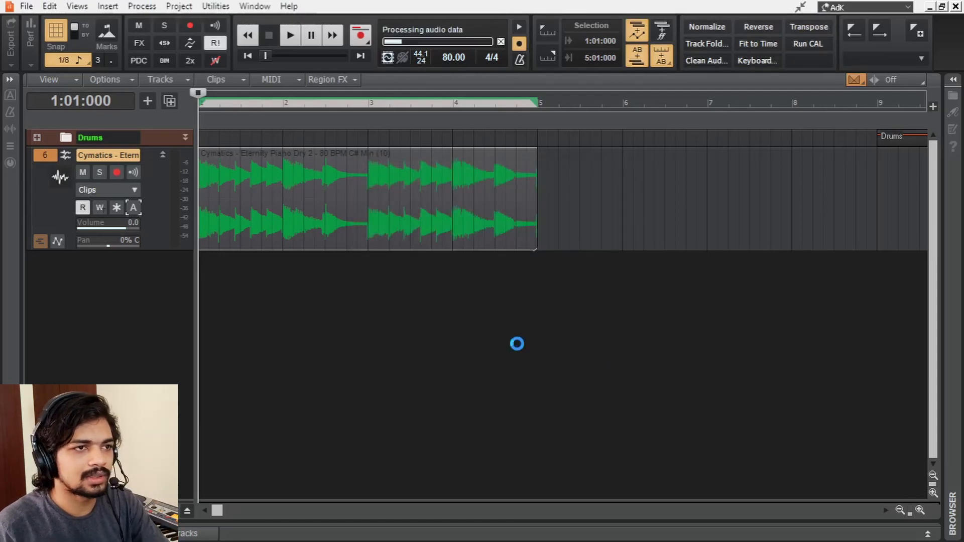
- Play the transposed piano loop from the start of the project to check how it sounds
key(space)
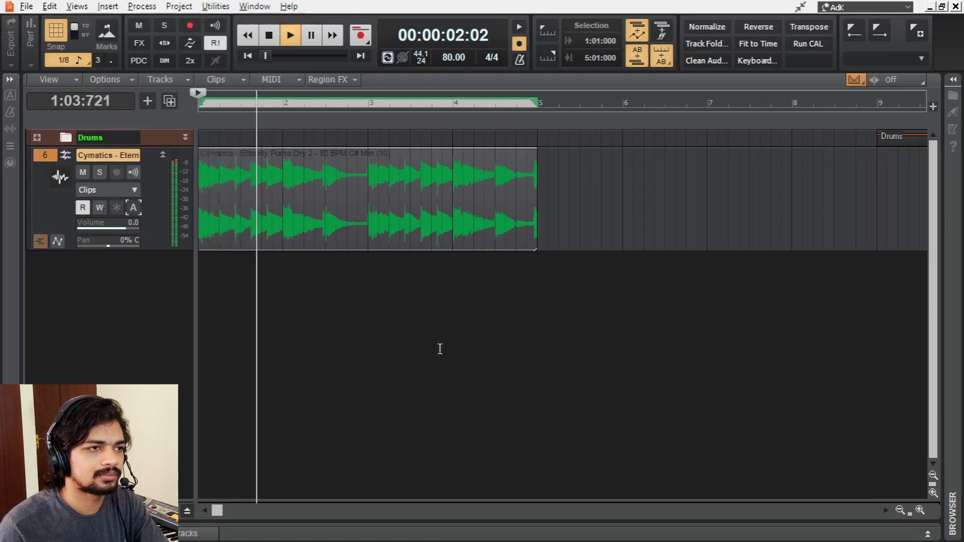
scroll(432, 348, up, 1)
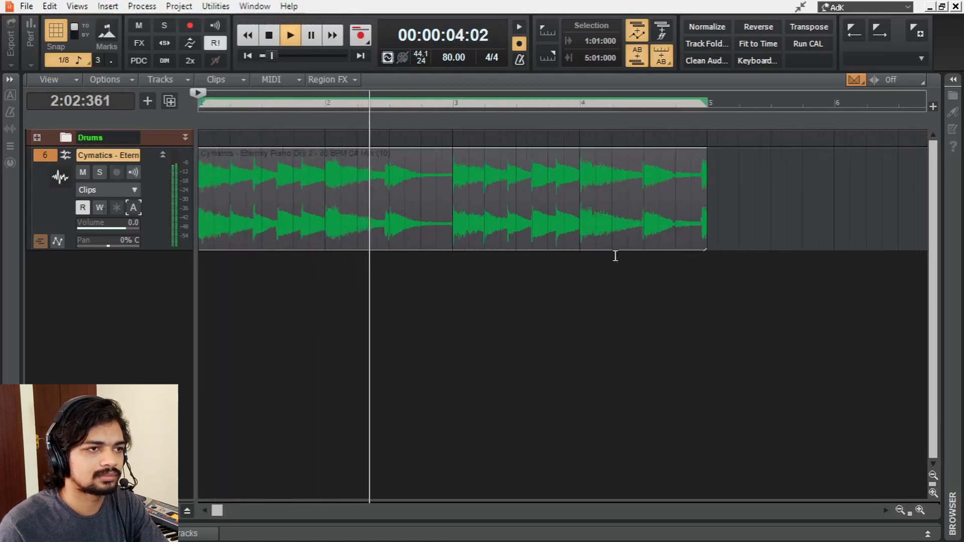
key(space)
scroll(241, 291, down, 2)
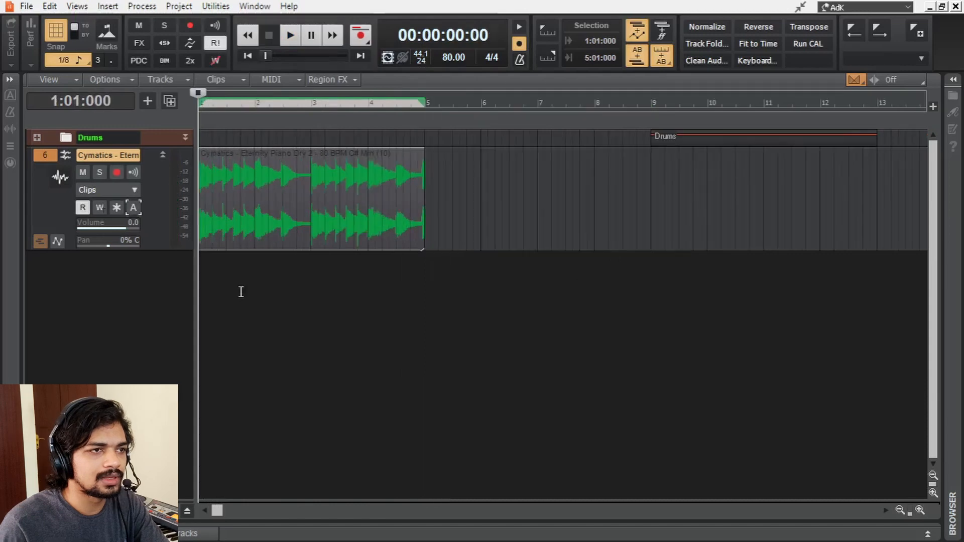
scroll(238, 283, up, 1)
- Find the TX16Wx sampler by searching the instrument plug-ins for "tx16" and insert it as a new instrument track
click(953, 79)
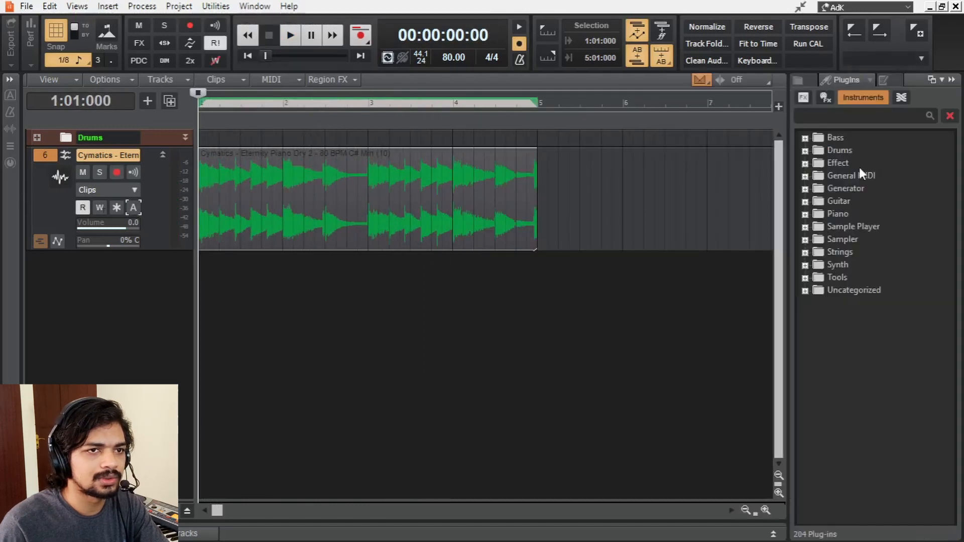
click(857, 116)
text(tx1)
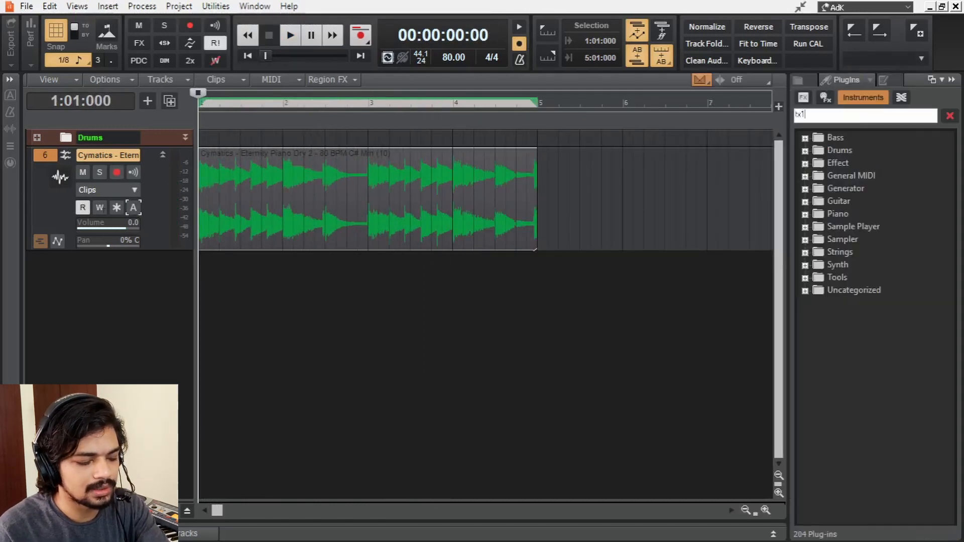
text(6)
double_click(855, 150)
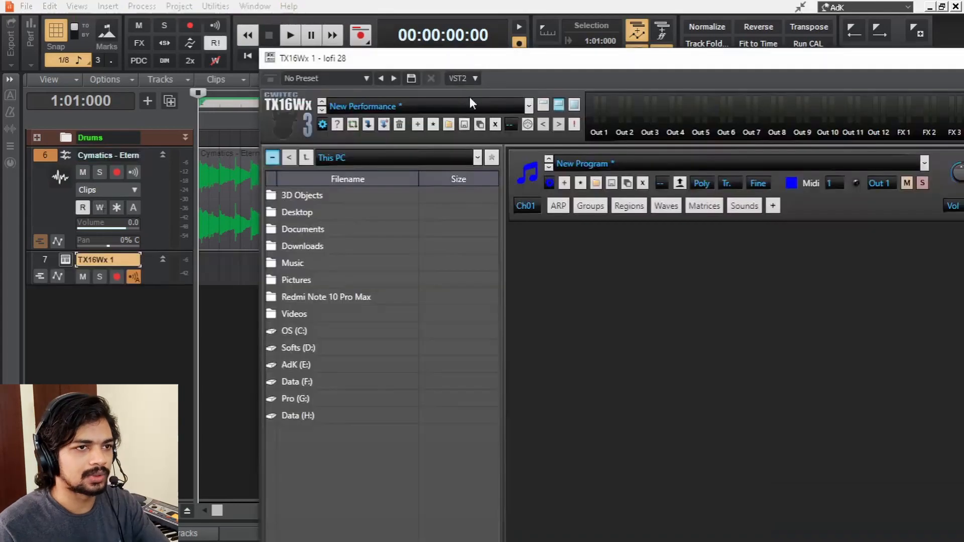
- Load the Cymatics - Eternity Piano Dry 2 clip from the project into the TX16Wx wave editor
drag(480, 61, 472, 10)
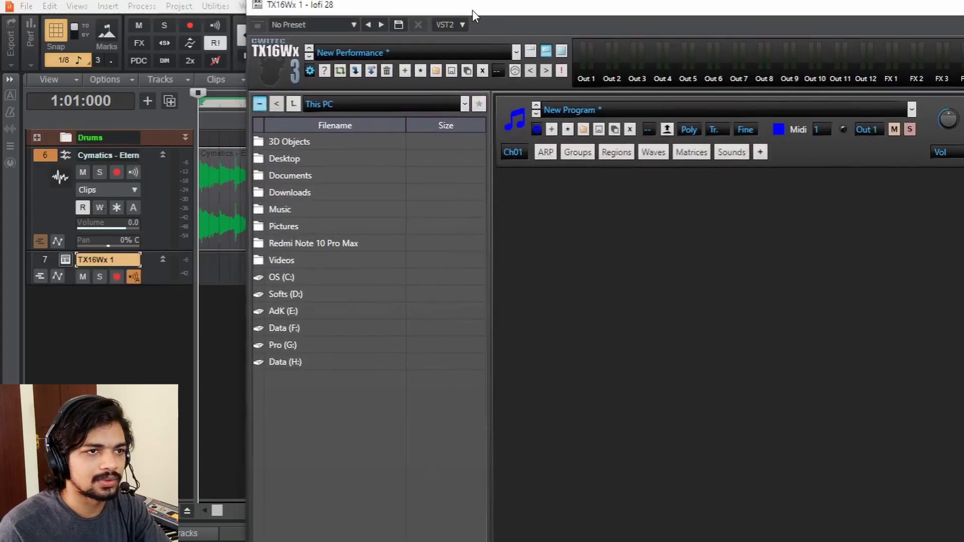
click(656, 161)
drag(223, 175, 582, 228)
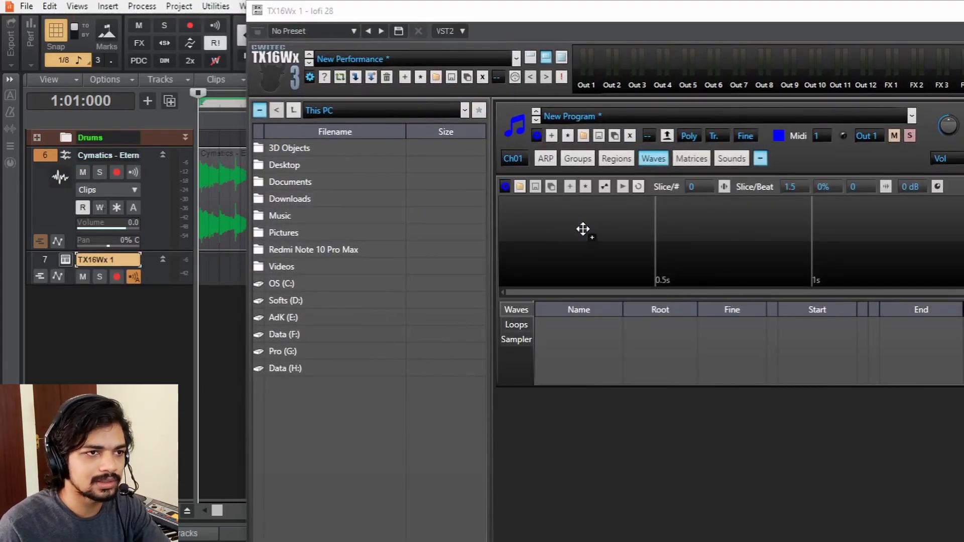
- Archive the original Cymatics piano audio track and shrink its row to minimum height
drag(631, 16, 738, 129)
click(133, 207)
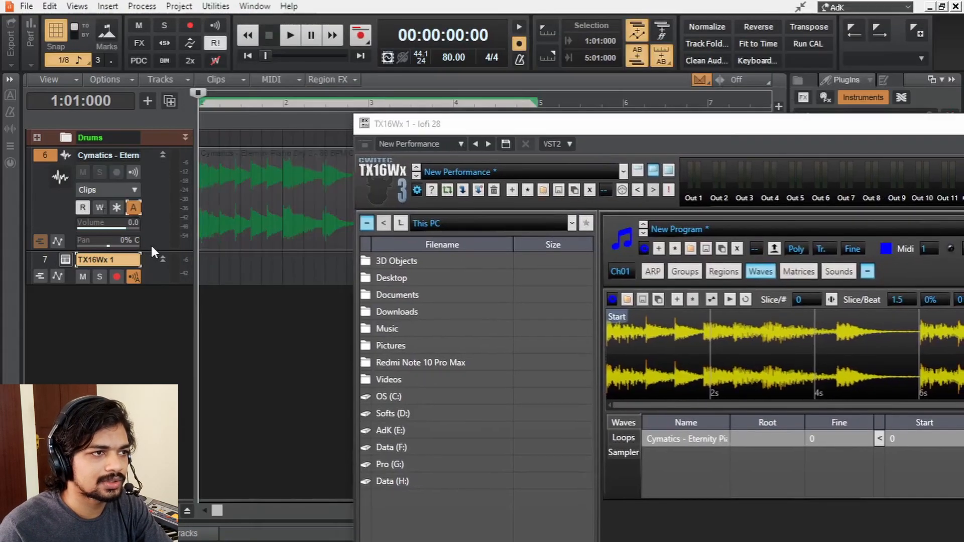
drag(152, 251, 160, 125)
drag(499, 127, 181, 28)
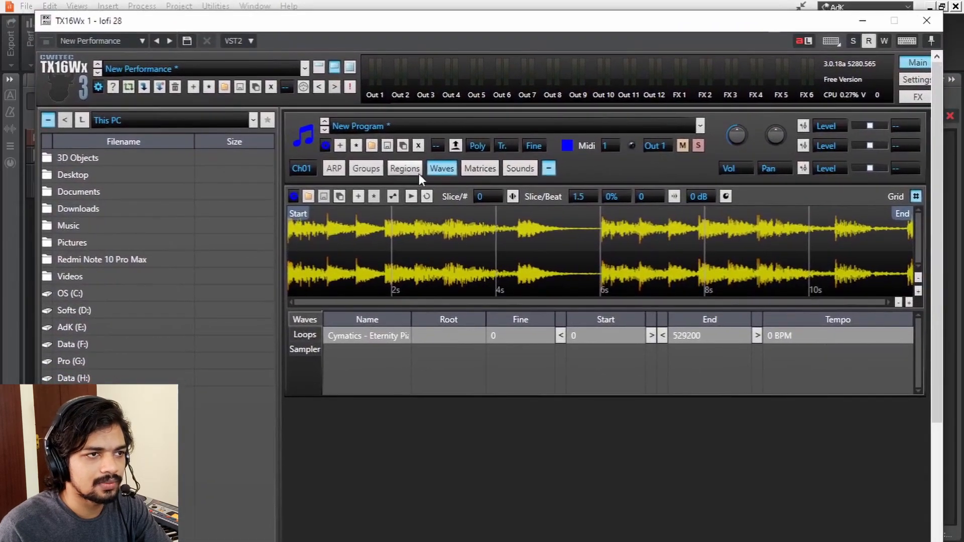
- Slice the piano wave into 8 parts in TX16Wx and lay the slices out across the keys starting at C3
click(512, 197)
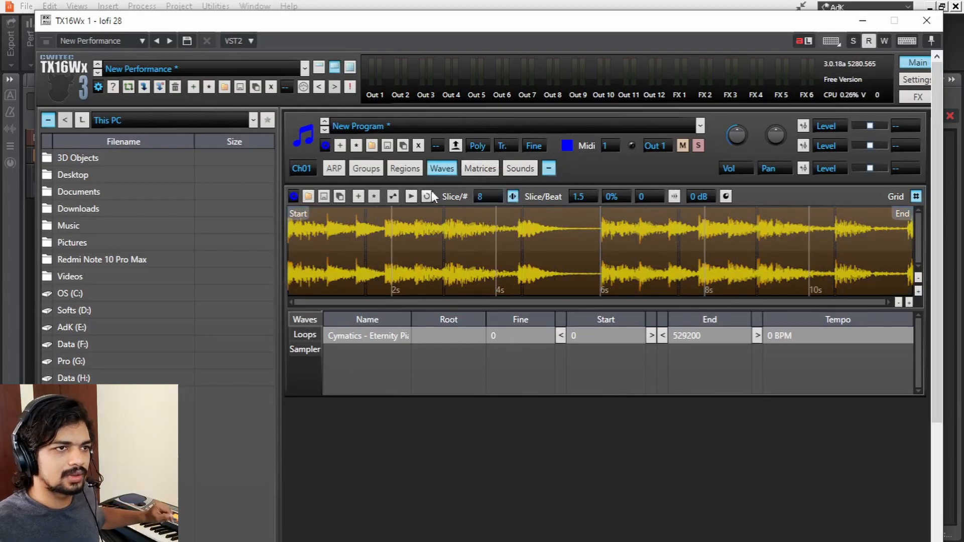
click(404, 168)
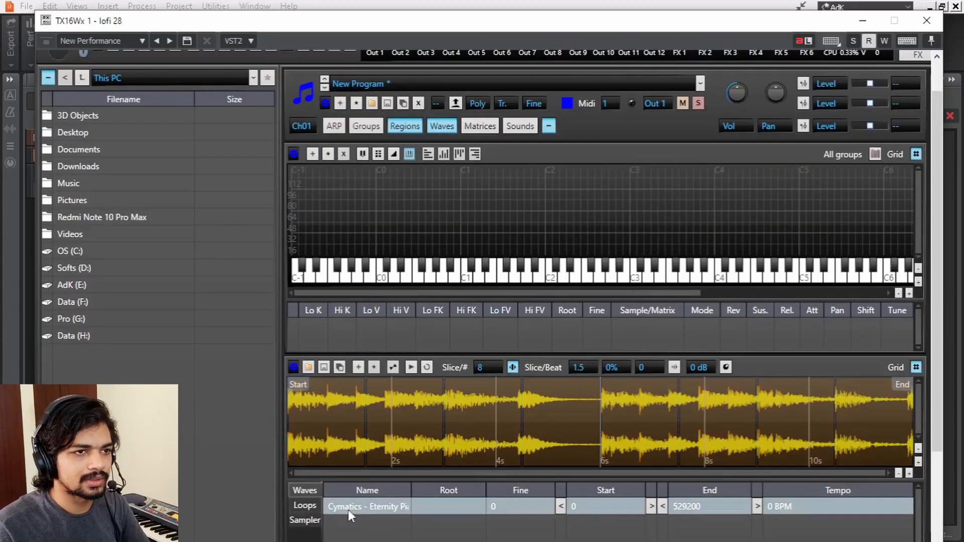
drag(348, 510, 632, 233)
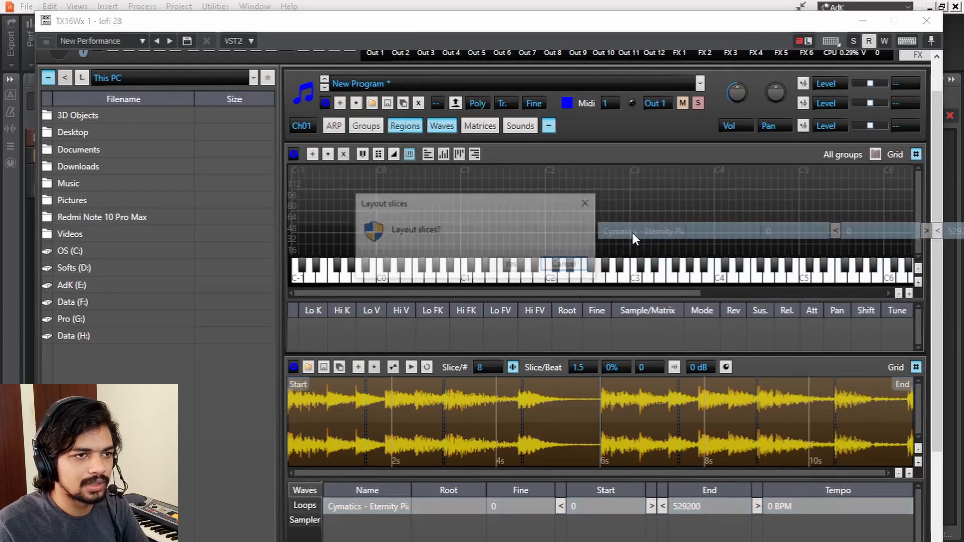
click(510, 264)
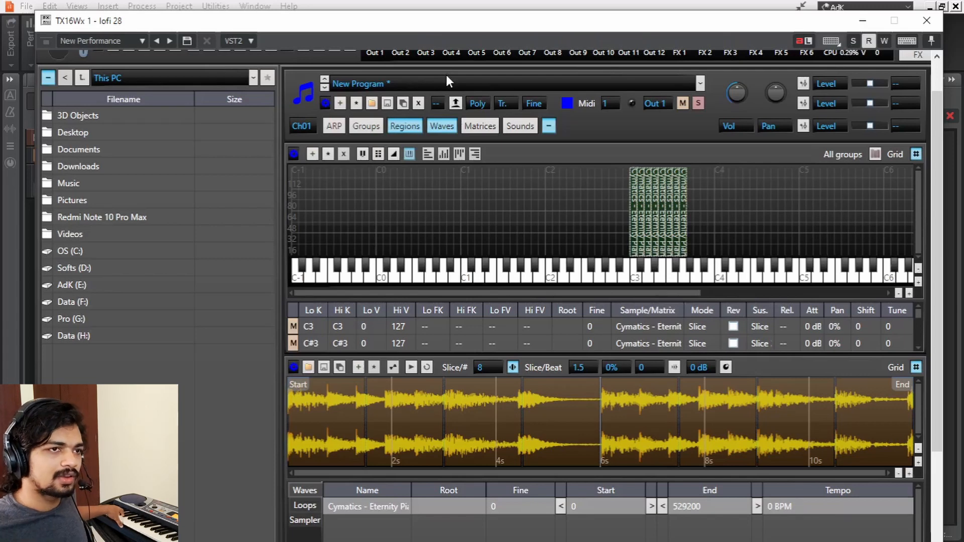
- Lengthen the release of the New Sound amplitude envelope and adjust the program's polyphony setting
click(452, 128)
click(415, 124)
click(515, 126)
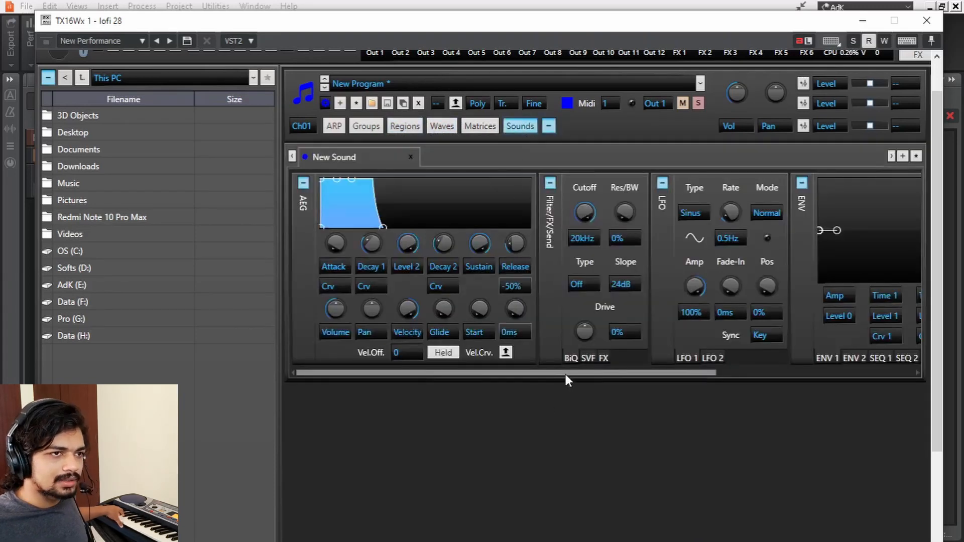
drag(514, 246, 522, 28)
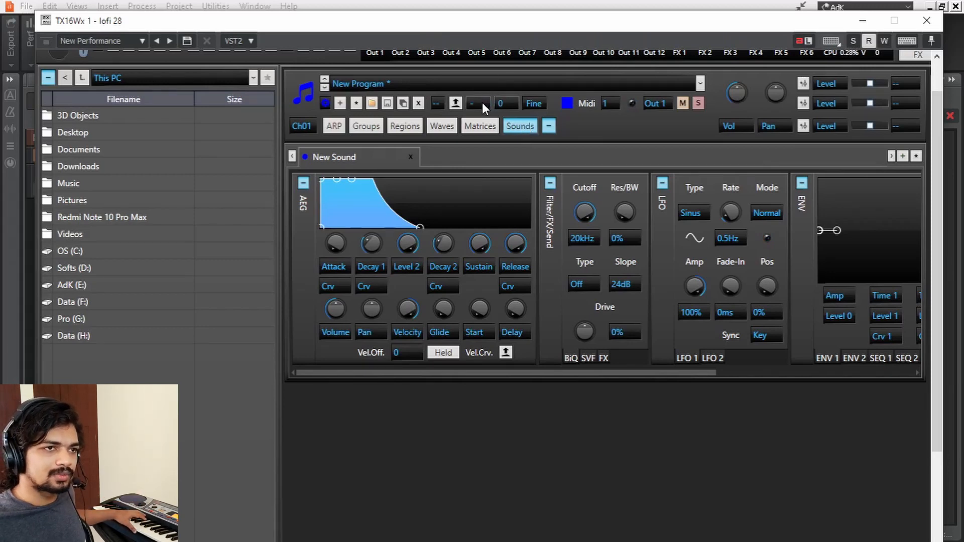
drag(482, 102, 485, 95)
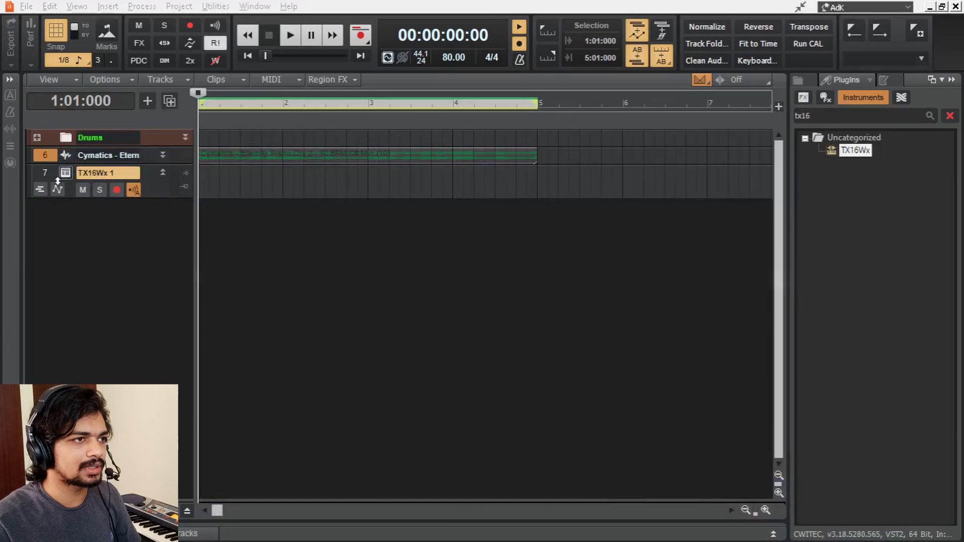
- Reopen TX16Wx and move the first slice marker of the piano wave earlier, to about 0.7 s
click(68, 174)
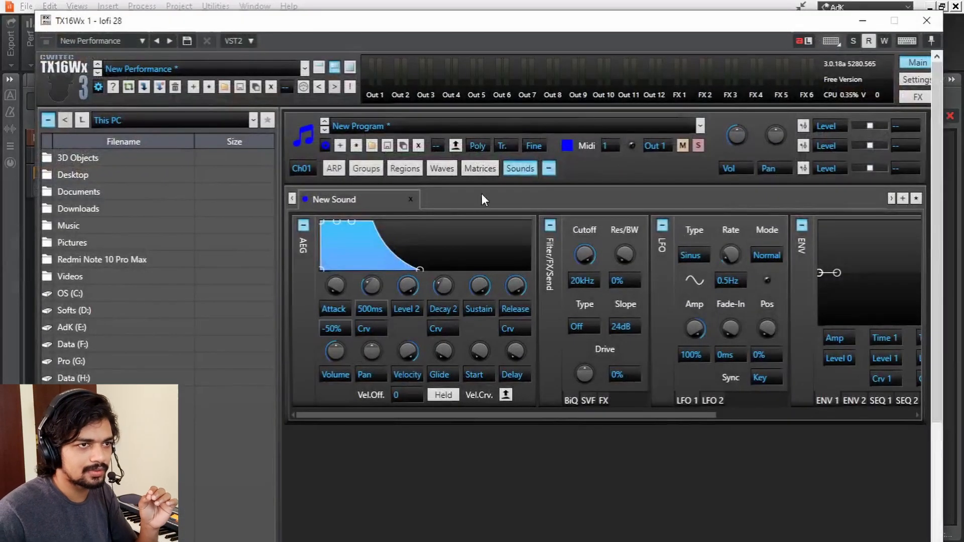
click(518, 168)
click(441, 168)
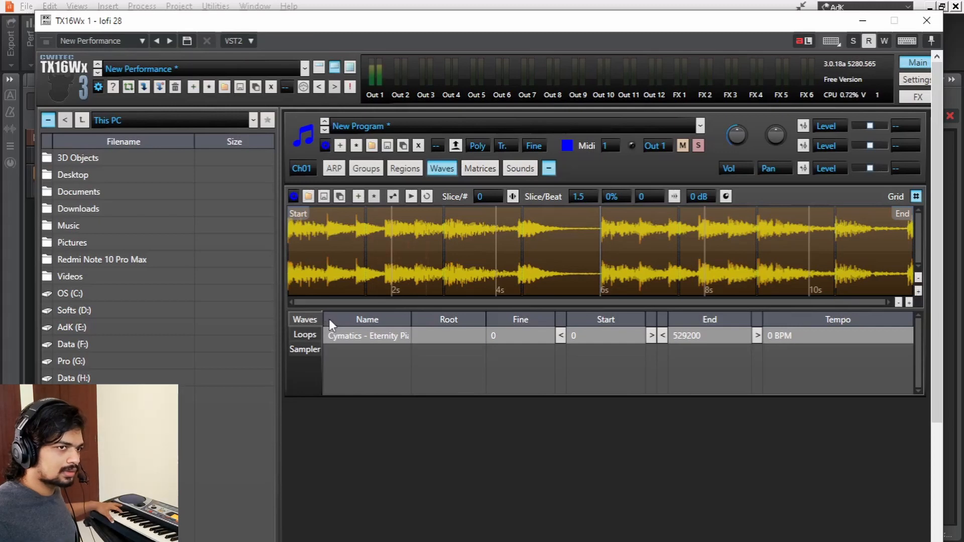
drag(366, 249, 326, 245)
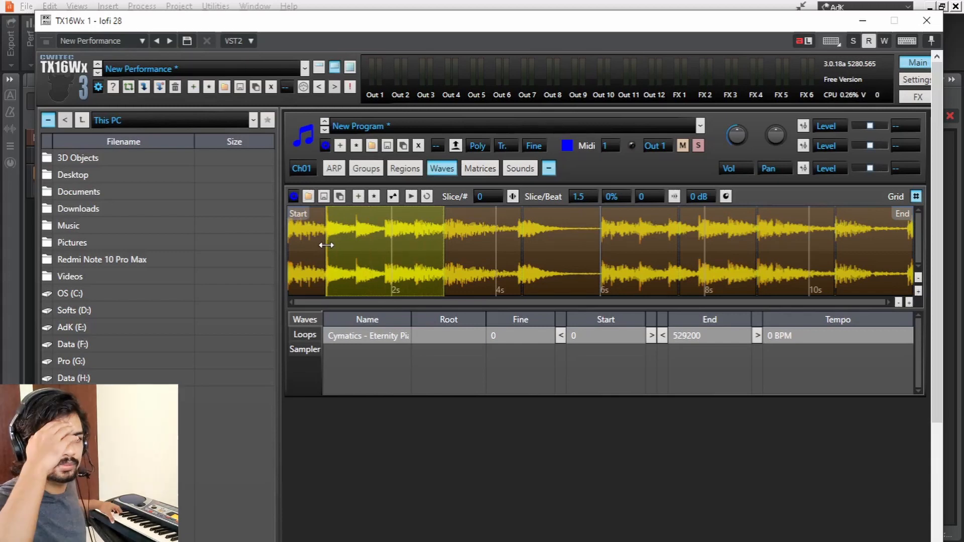
- Run playback from the project start while trying out the piano slices on the TX16Wx 1 track
click(916, 25)
key(space)
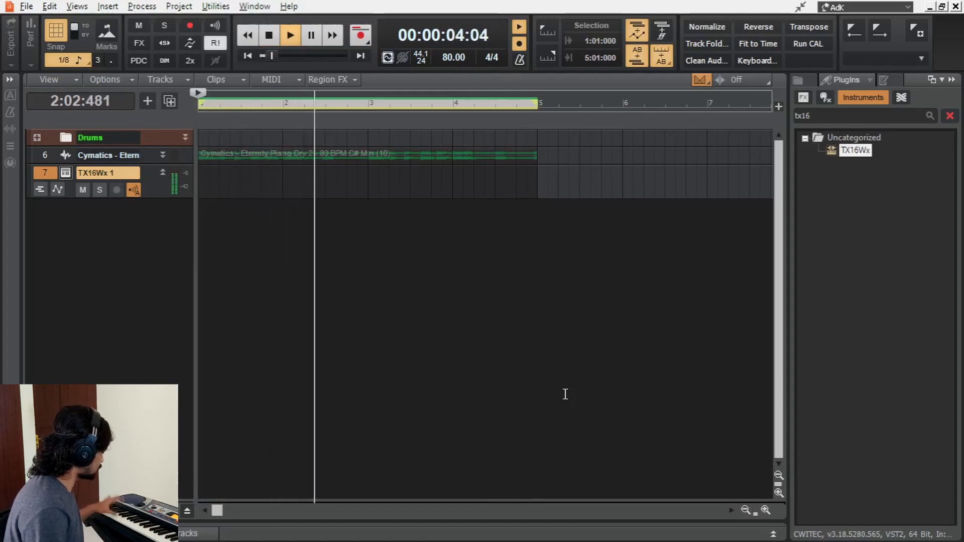
key(space)
- Raise the attack of the TX16Wx New Sound amplitude envelope to 5.3 ms and close the sampler
click(65, 173)
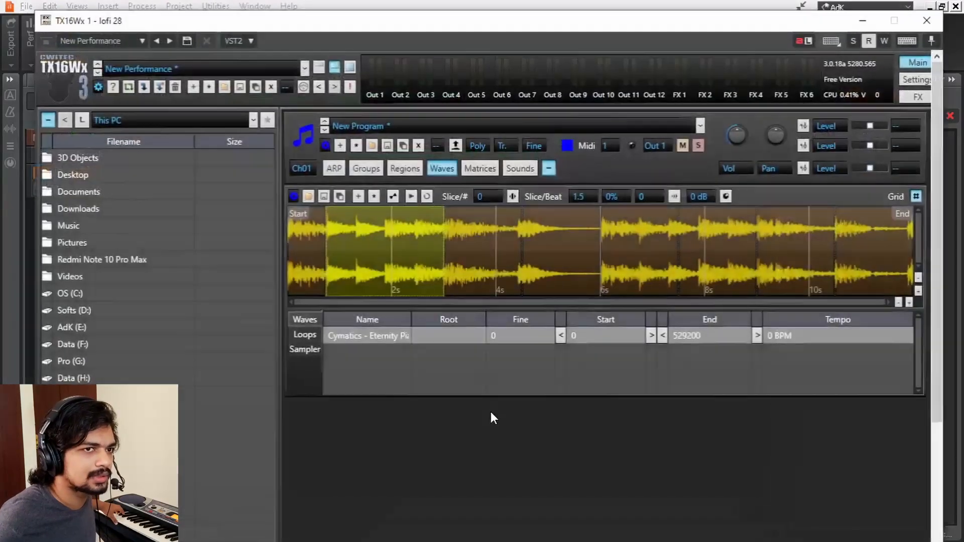
click(443, 169)
click(520, 169)
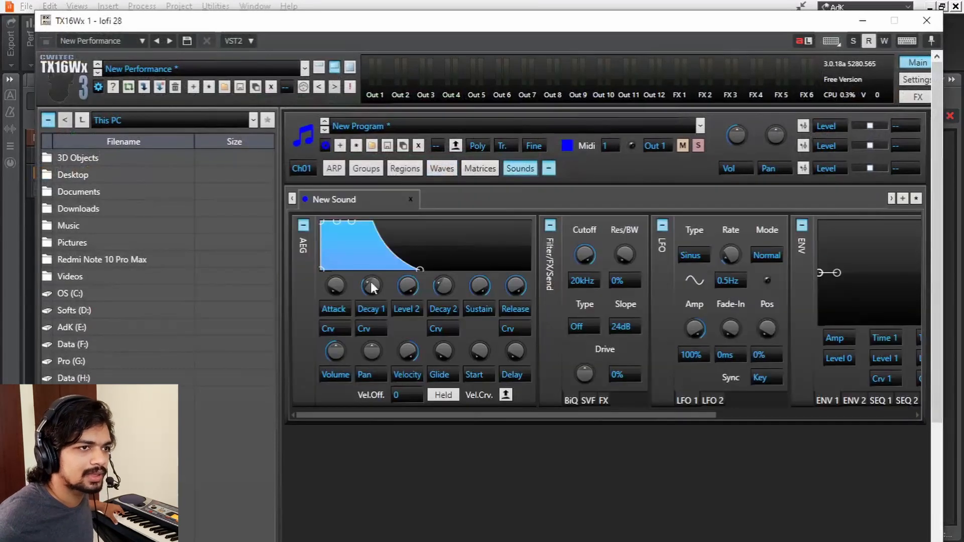
drag(336, 284, 338, 272)
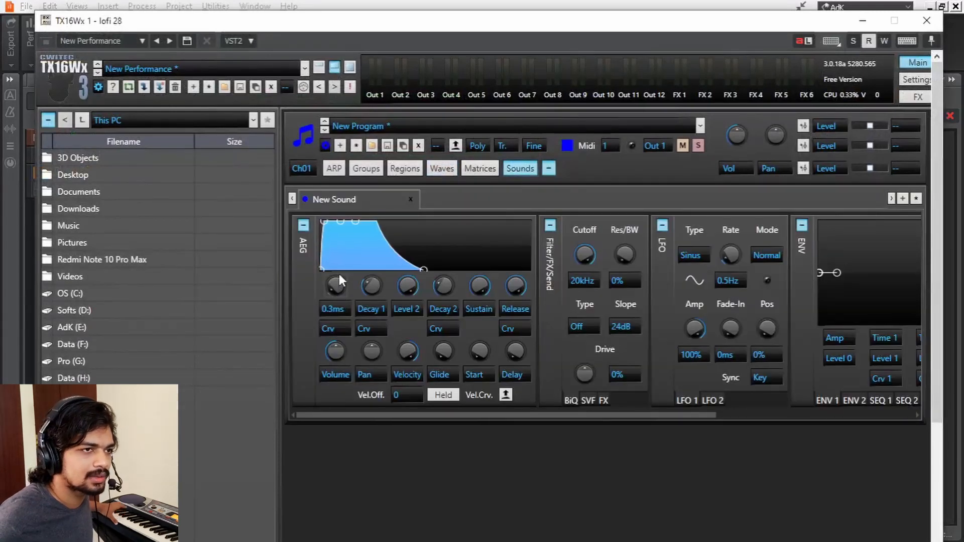
scroll(337, 286, up, 4)
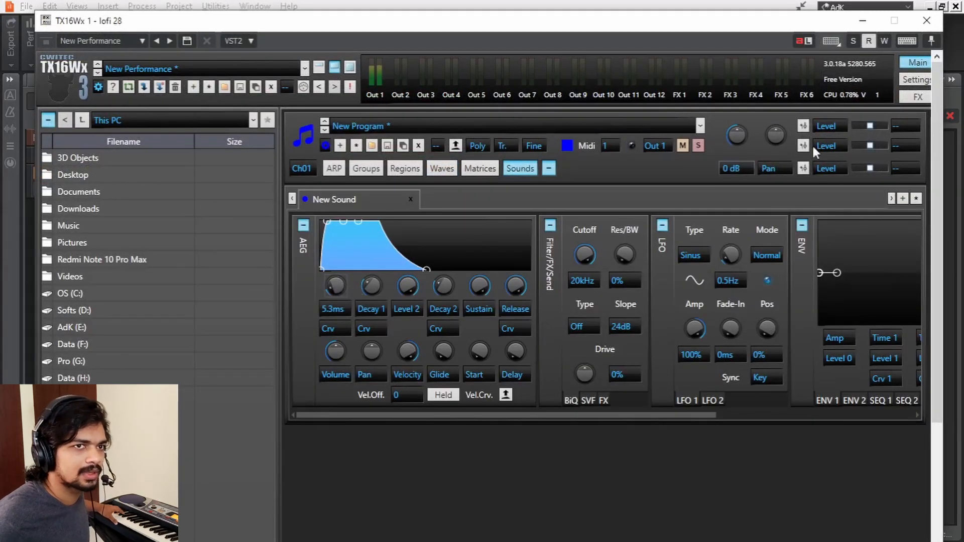
click(927, 21)
- Record a four-bar performance of the piano slices on the TX16Wx 1 track from bar 1, over the ESW LoFi drum loop
key(space)
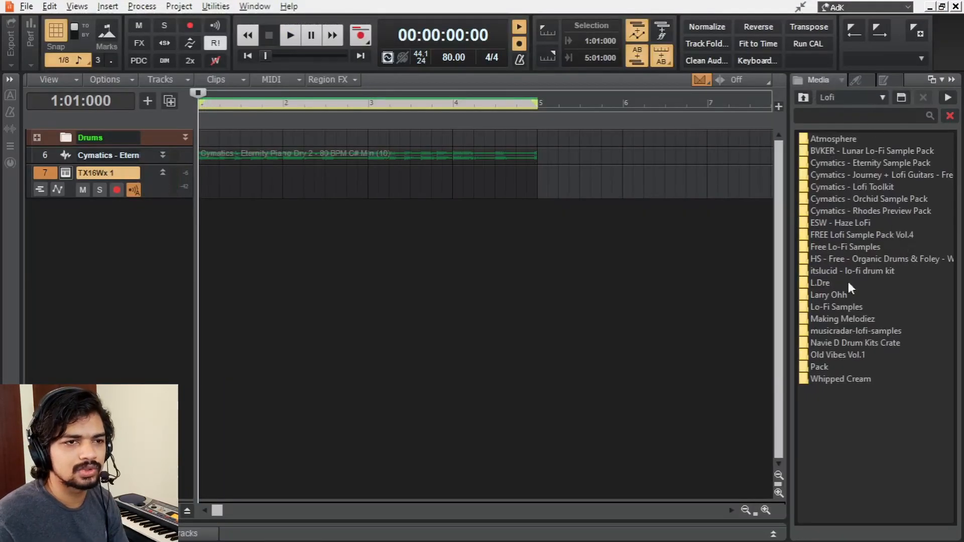
key(space)
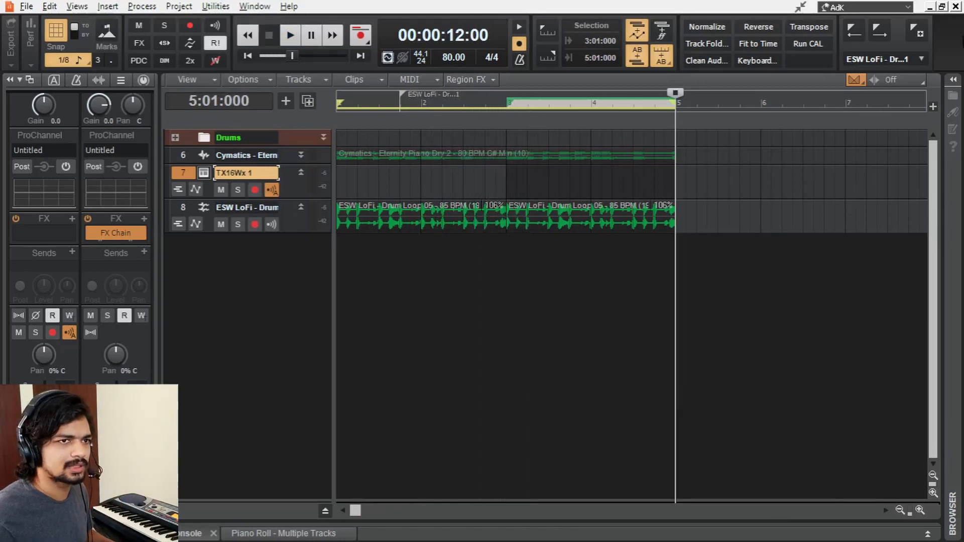
drag(682, 96, 26, 117)
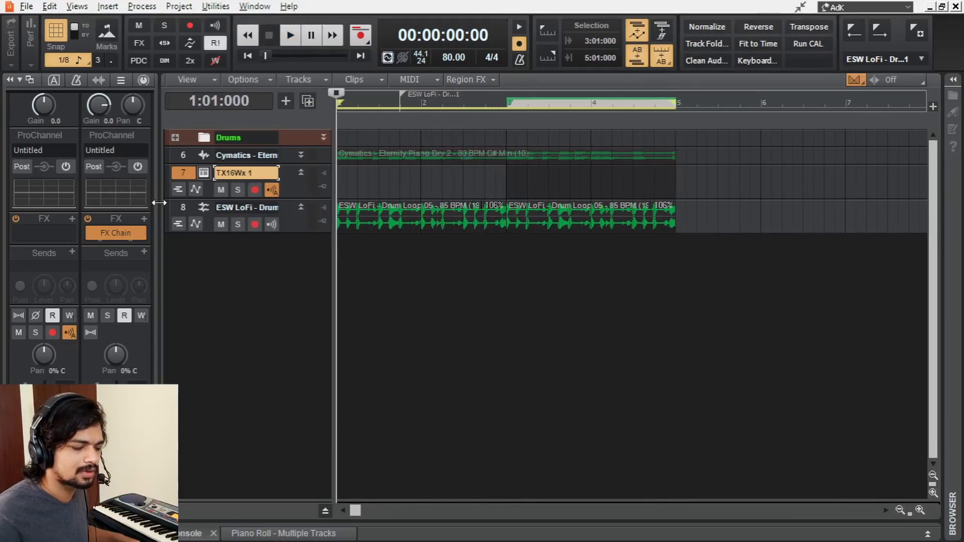
key(r)
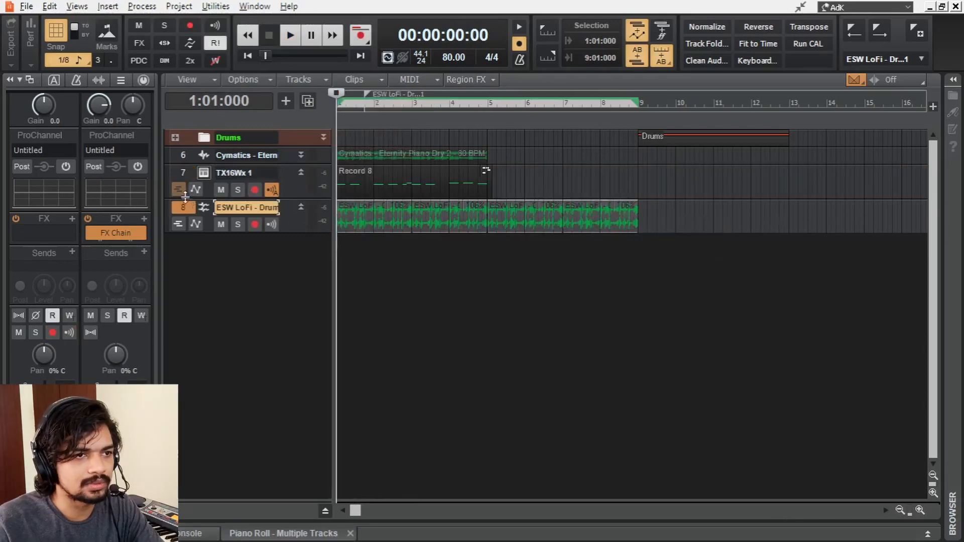
- Delete the ESW LoFi drum loop track
right_click(185, 197)
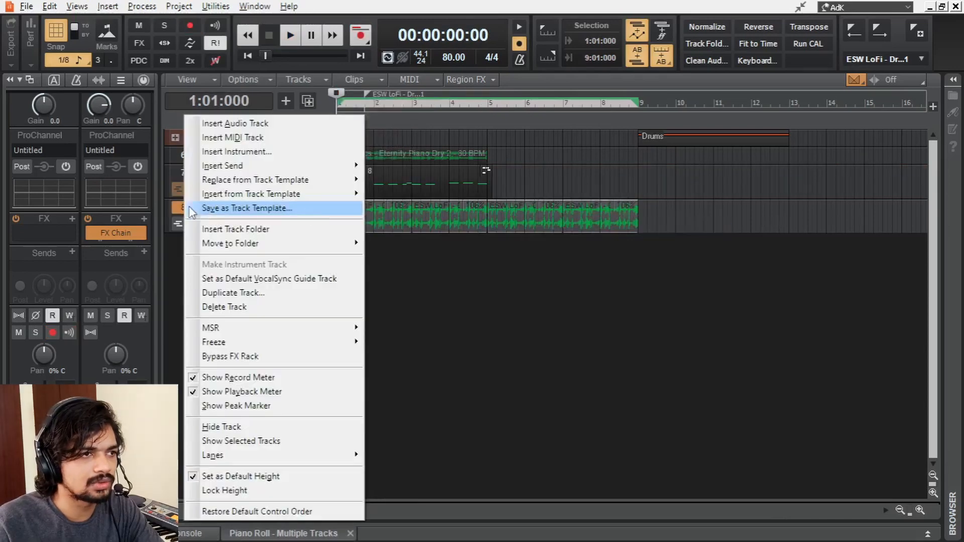
click(268, 308)
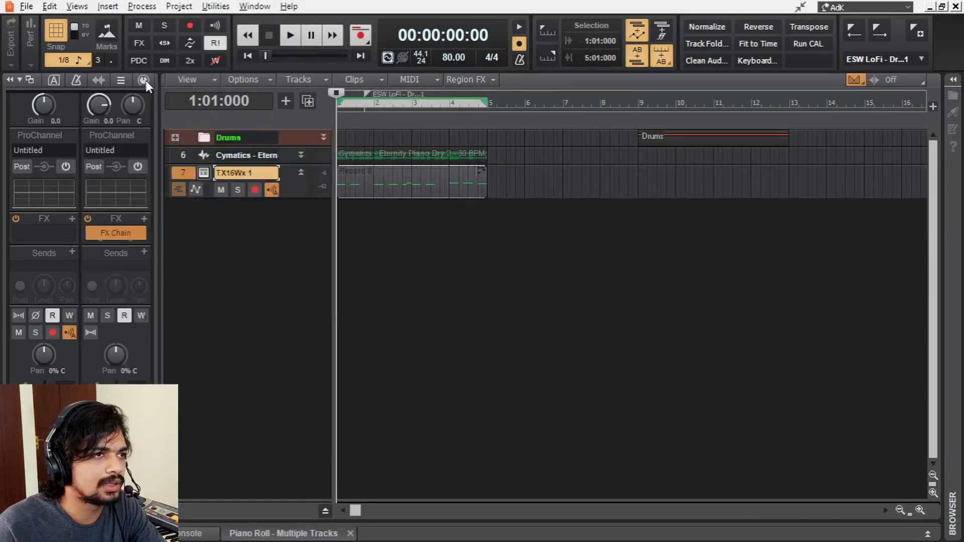
- Equalize the TX16Wx 1 track with a steep high-pass at 73 Hz and a 5.2 dB Lo Mid cut at 443 Hz, adjusting that band's Q
click(144, 80)
double_click(85, 263)
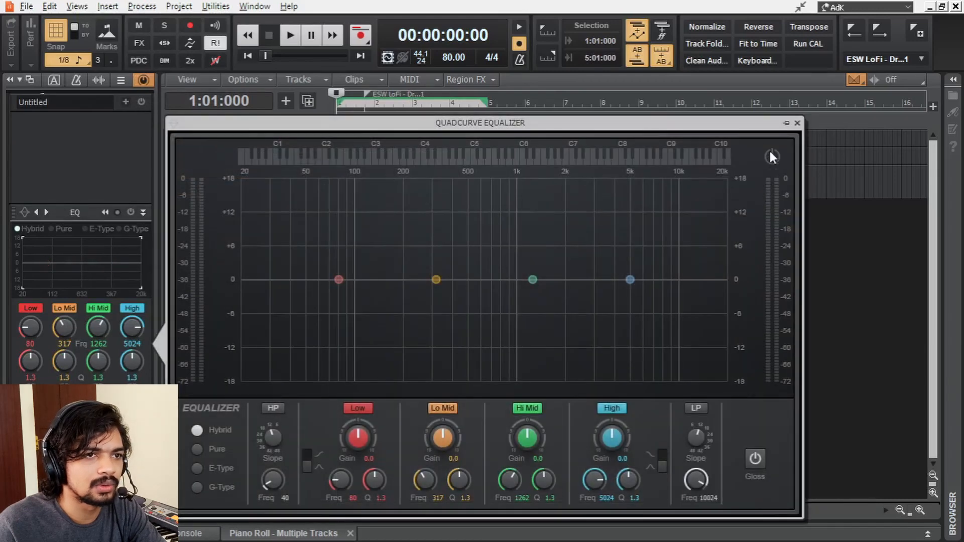
key(space)
click(273, 409)
drag(274, 436, 278, 464)
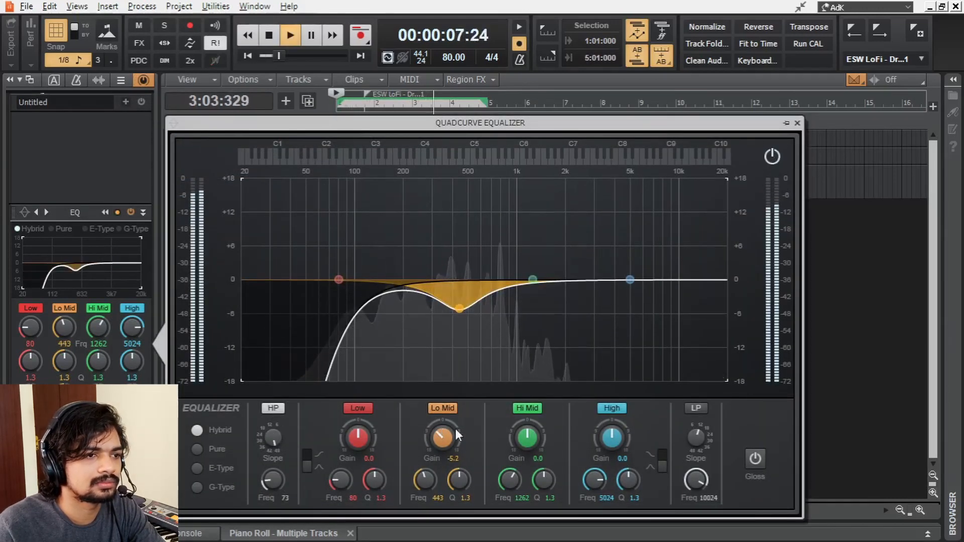
drag(460, 480, 460, 483)
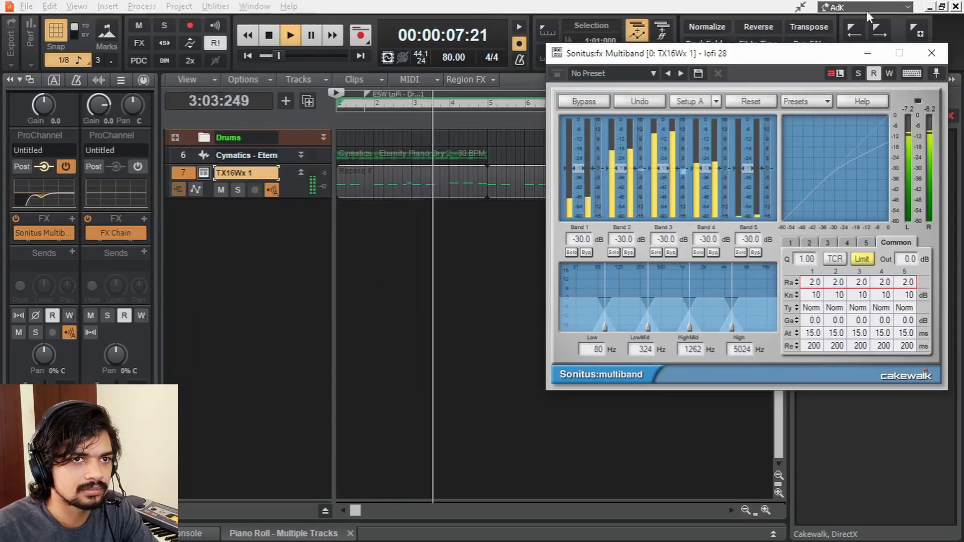
click(932, 53)
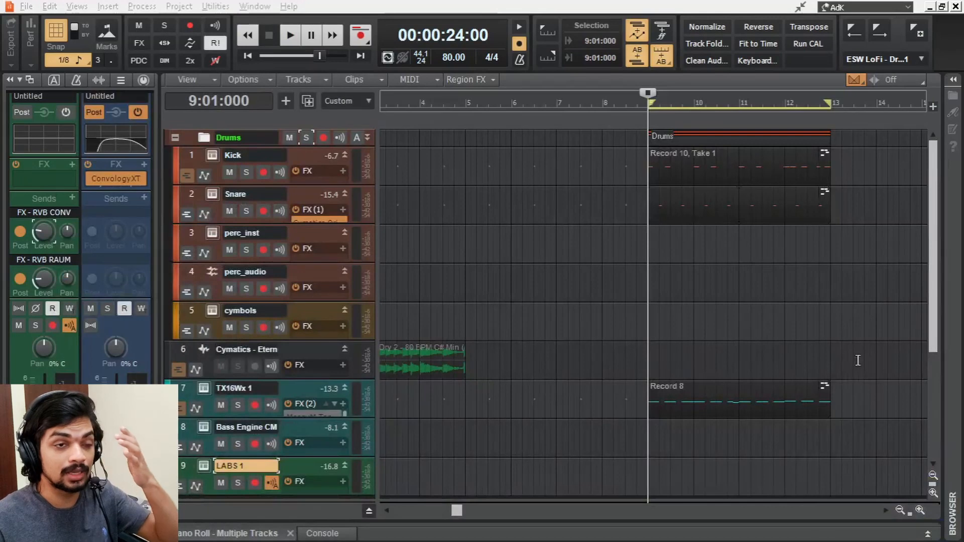
- Play the Drums folder soloed from bar 9, stop playback and clear the solo
click(307, 139)
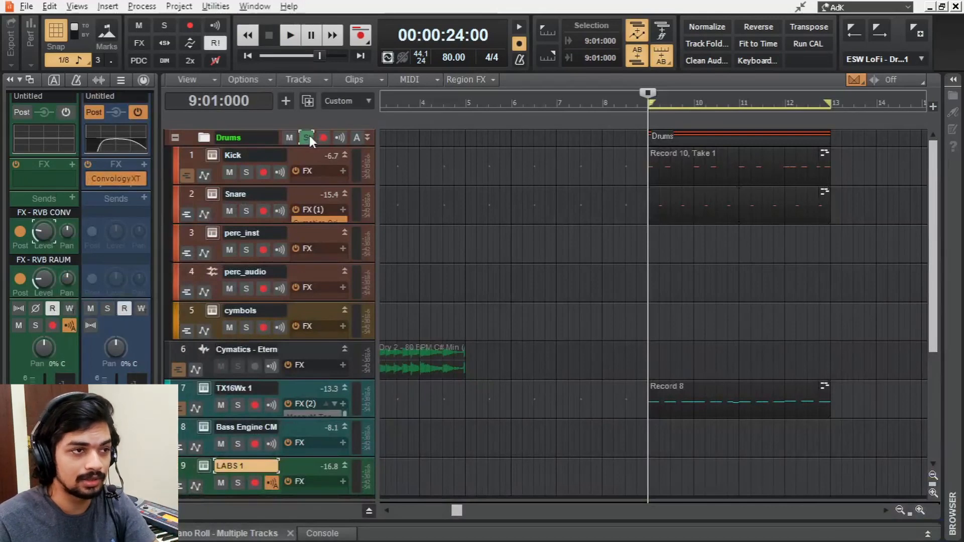
key(space)
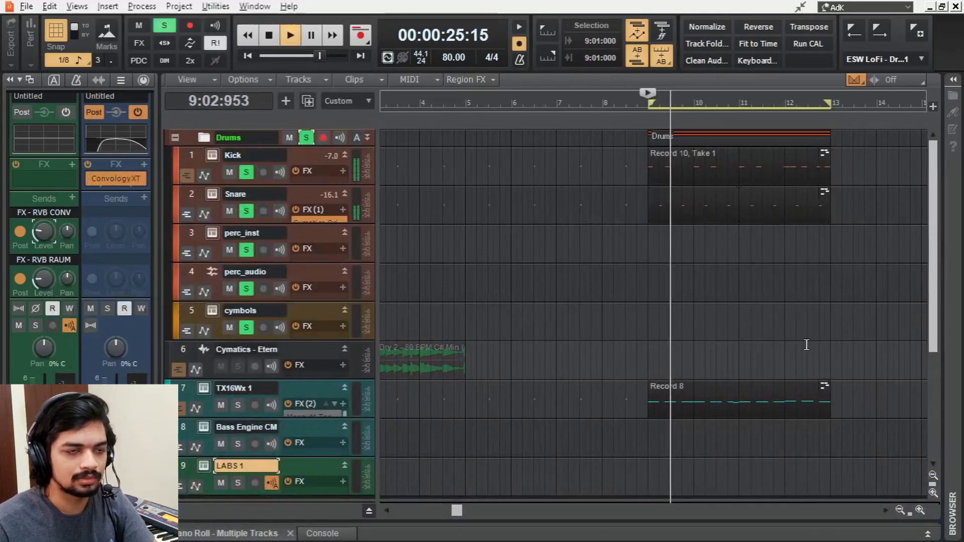
key(space)
click(307, 139)
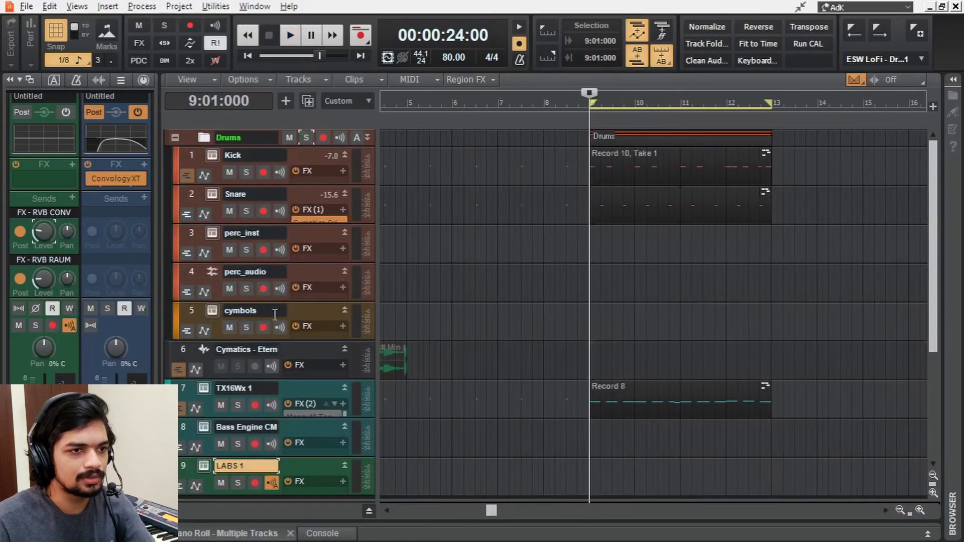
- Show only the Sounds section of the TX16Wx 1 sampler, check the amplitude envelope's release, and close the sampler
click(206, 387)
click(203, 388)
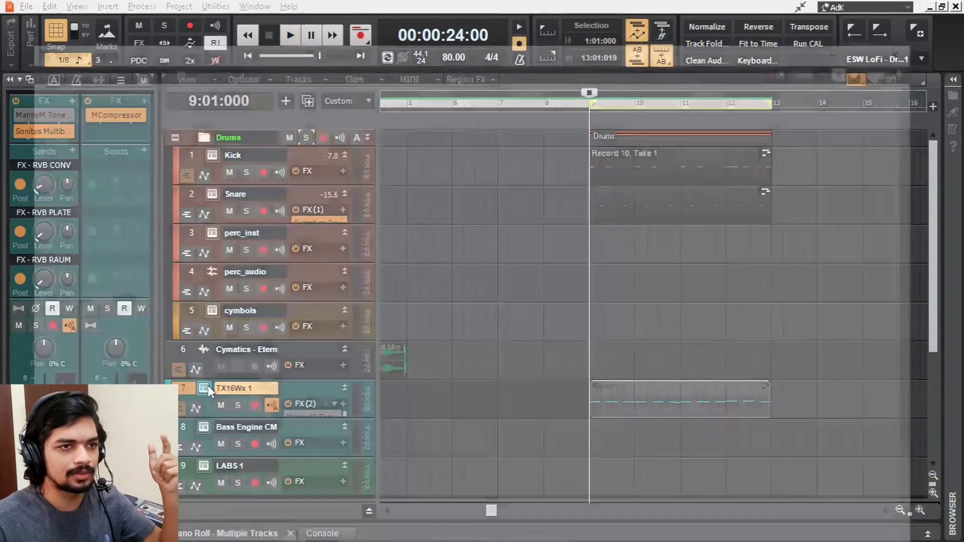
click(503, 195)
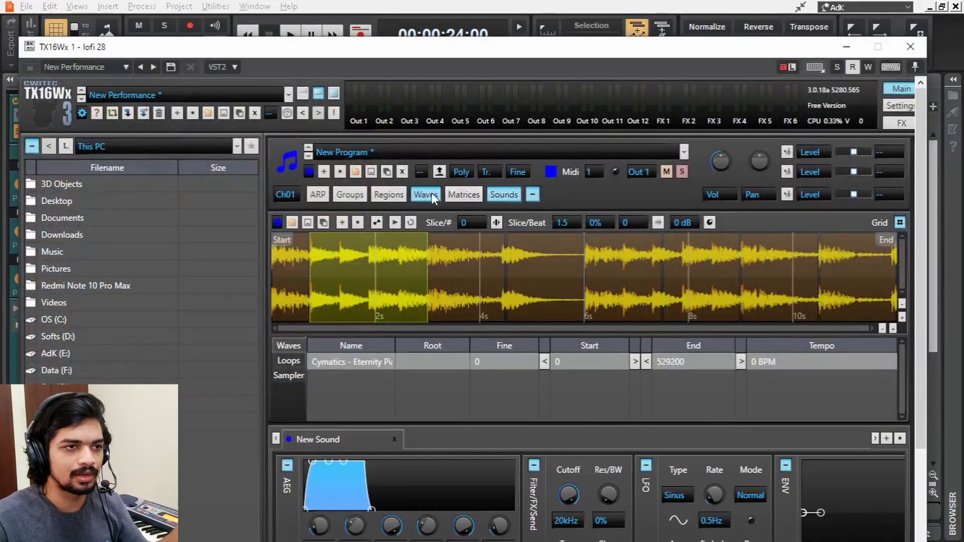
click(425, 194)
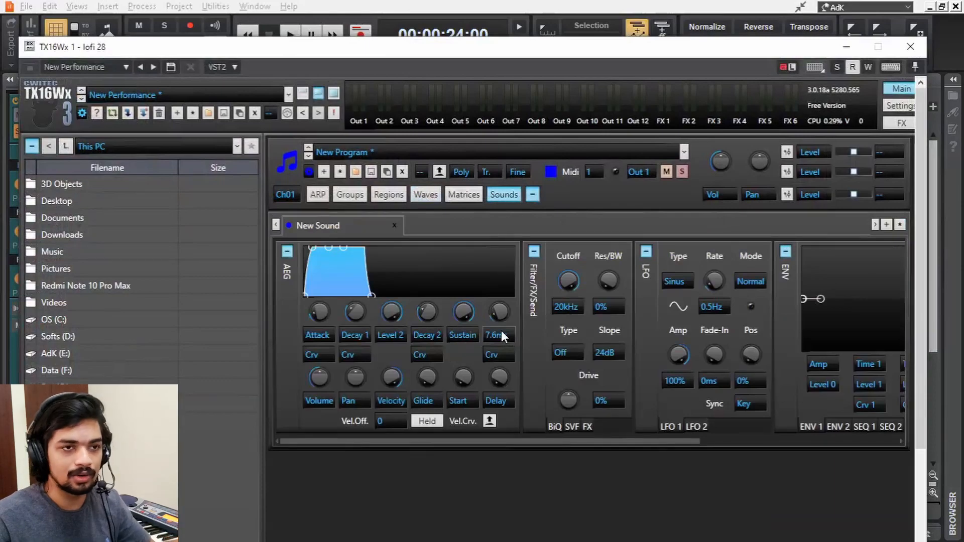
click(910, 46)
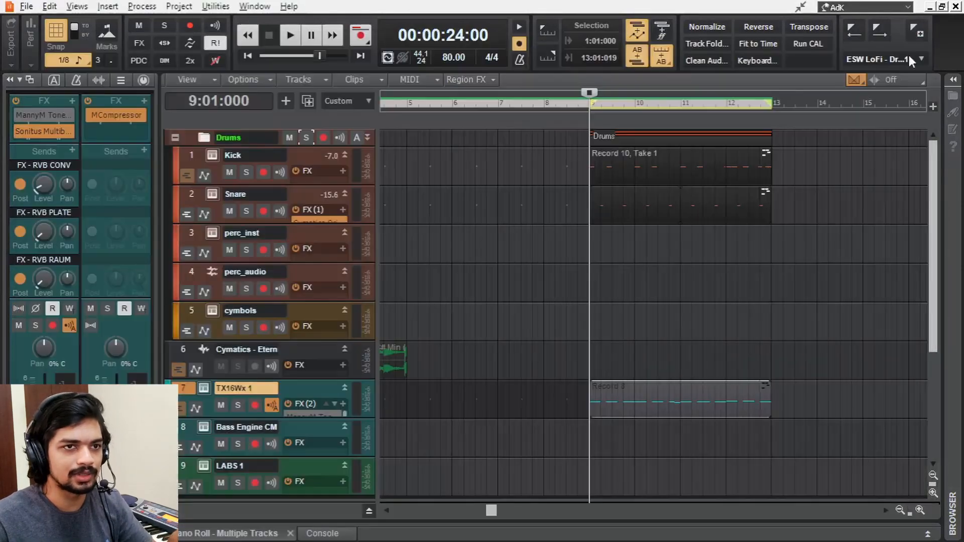
- Play the TX16Wx 1 track soloed from bar 9, stop playback and clear the solo
click(237, 406)
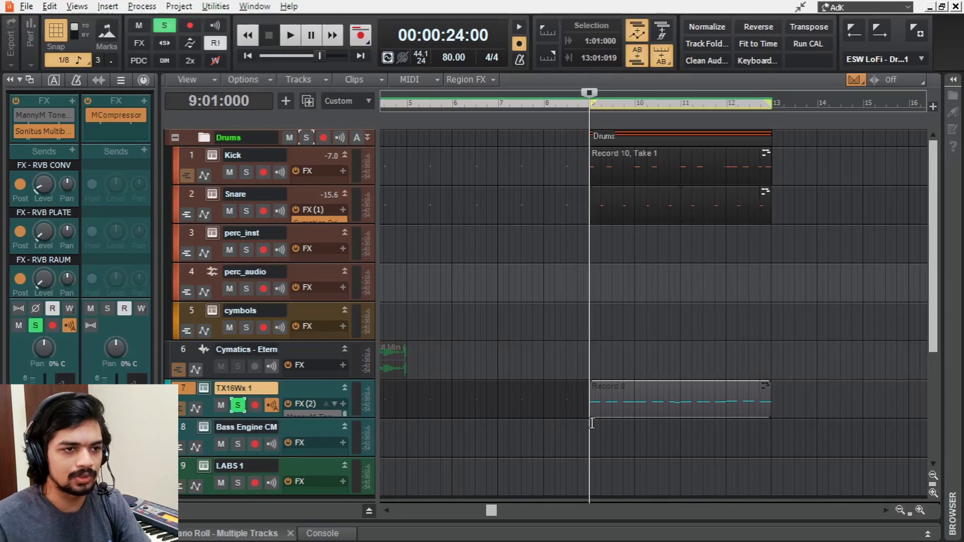
key(space)
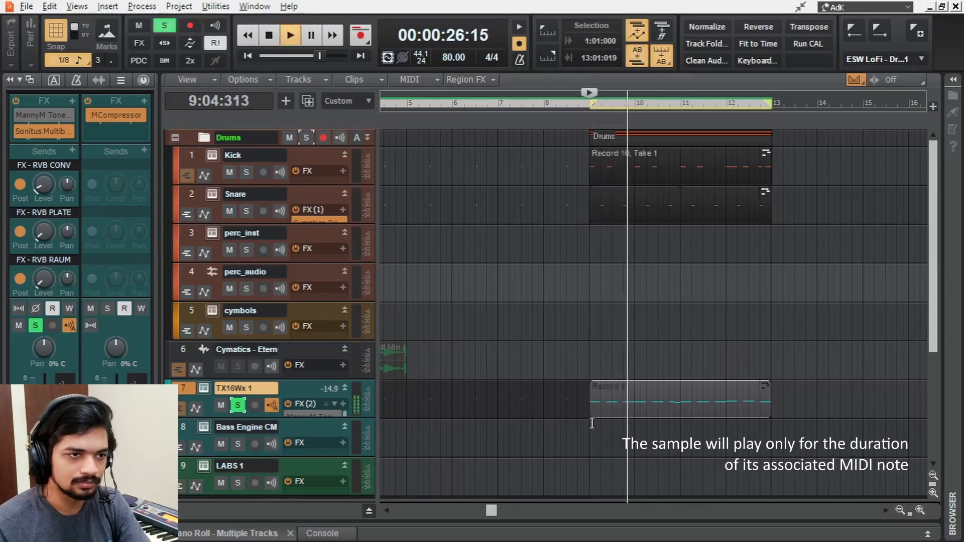
key(space)
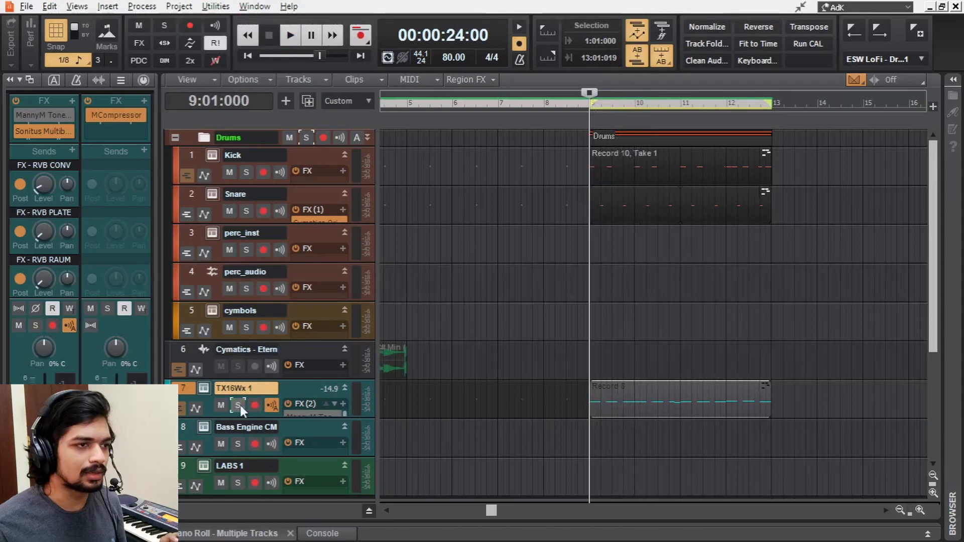
- Rename the Bass Engine CM track as Bass
click(183, 428)
double_click(257, 427)
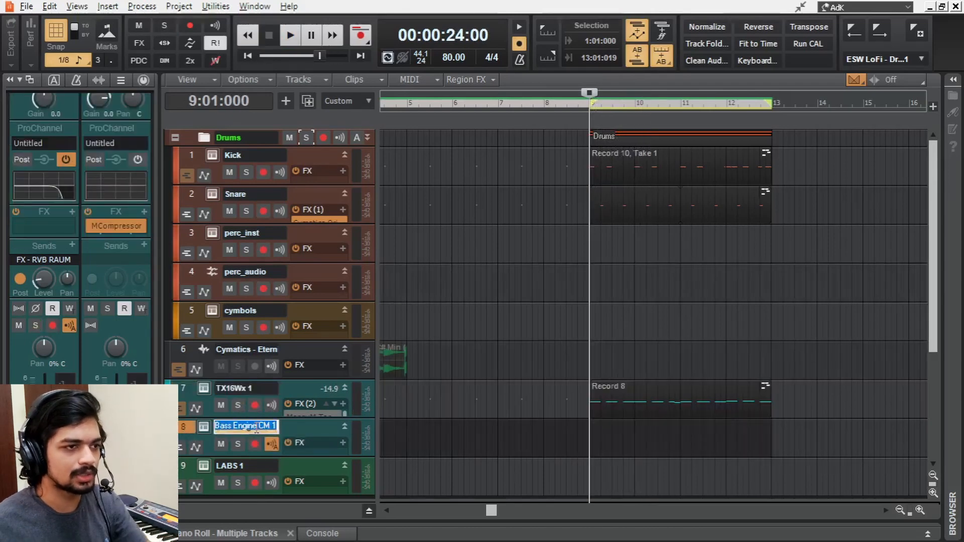
text(Bass)
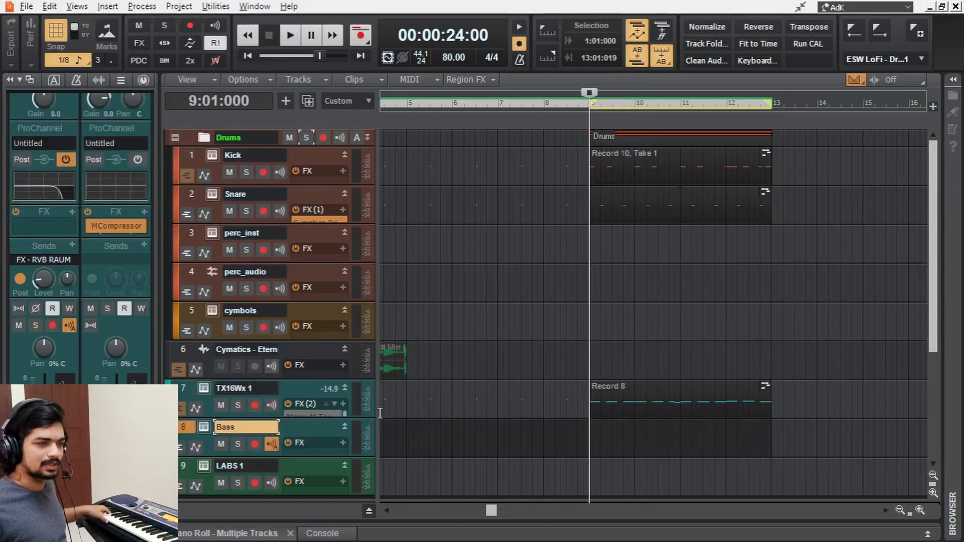
- Record a four-bar bass line on the Bass track from bar 9 and adjust its note velocities
text(r)
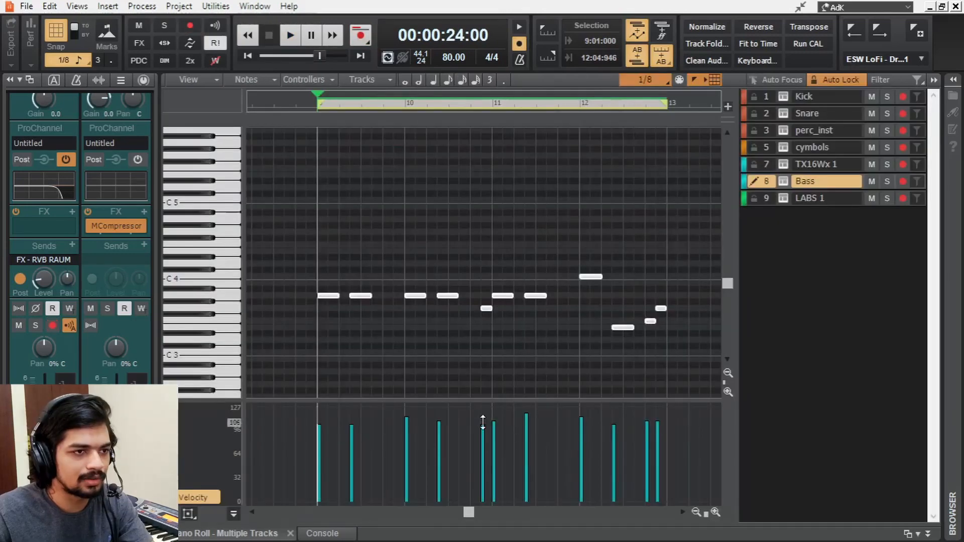
drag(483, 422, 504, 278)
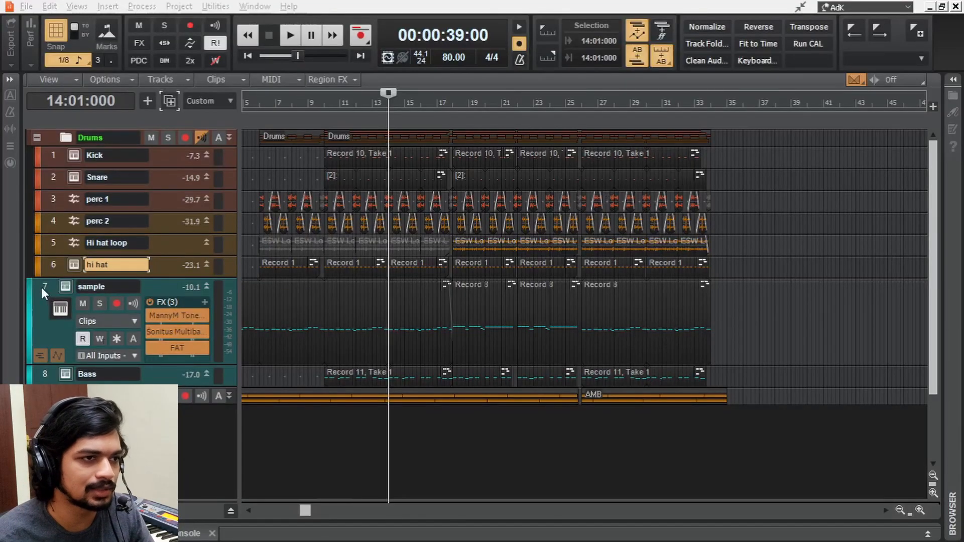
- Play the sample track soloed from bar 18 and make the Bass track taller
click(42, 287)
click(454, 417)
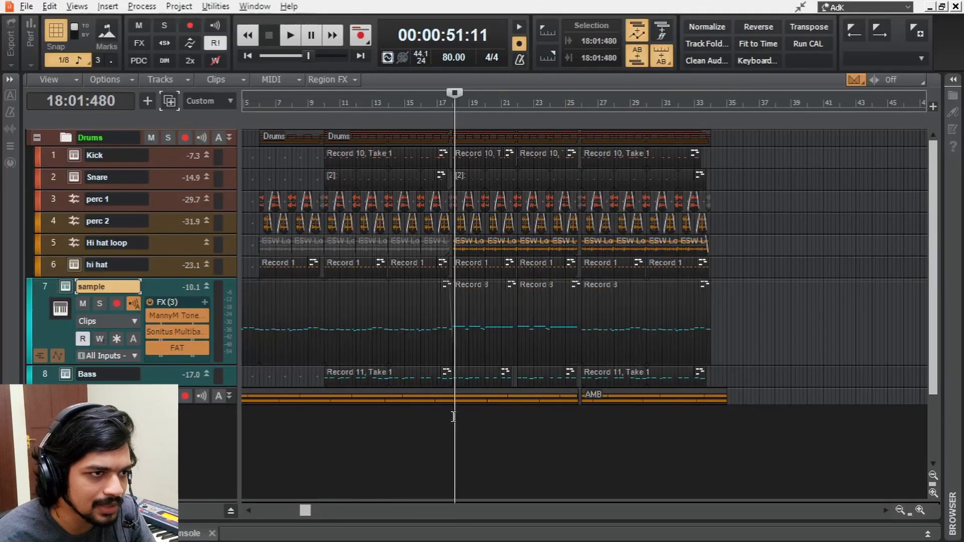
click(117, 303)
click(100, 302)
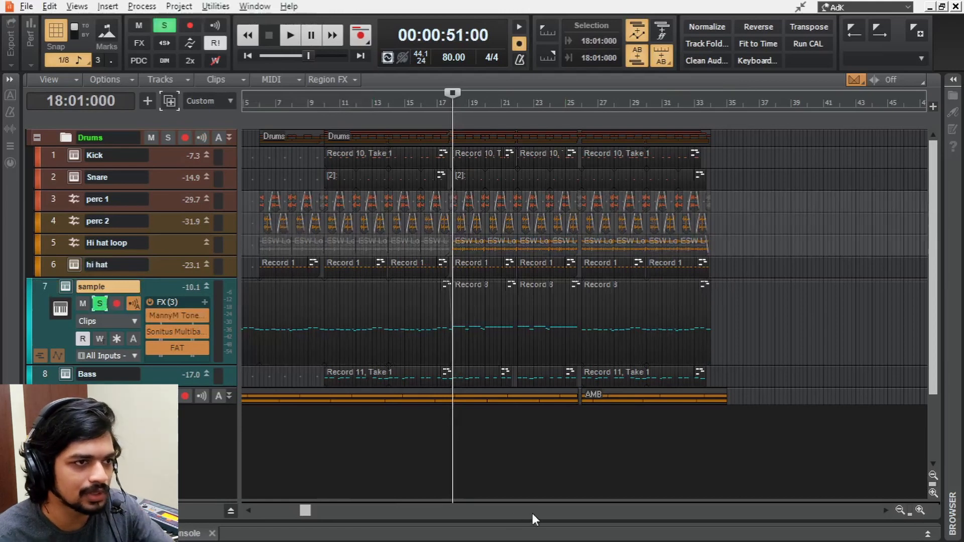
key(space)
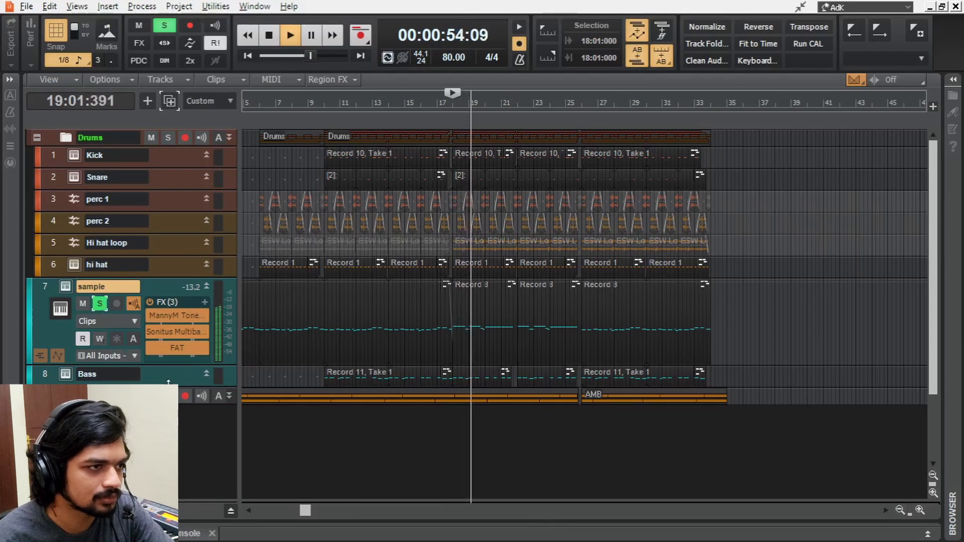
drag(168, 382, 169, 419)
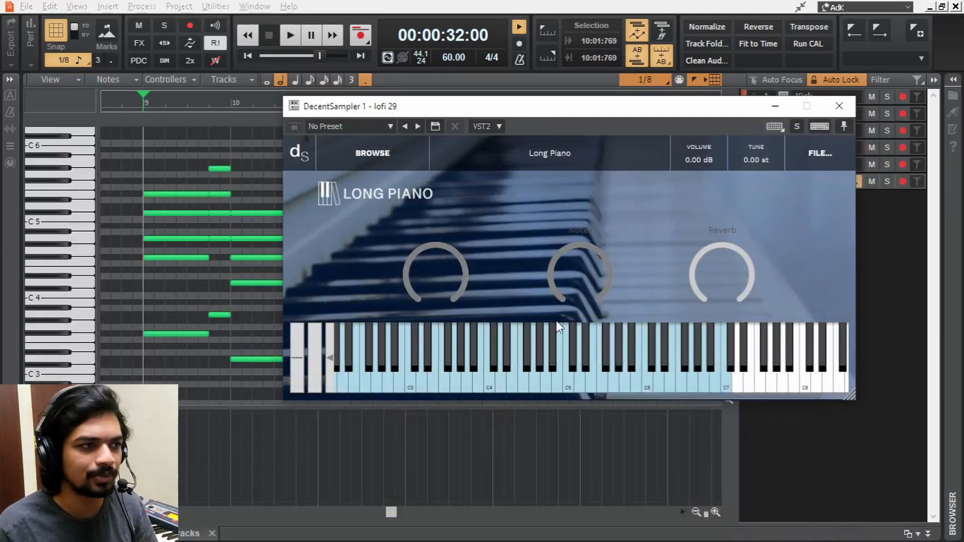
- Close the Long Piano sampler window and review its four-bar chord part in the piano roll
click(838, 108)
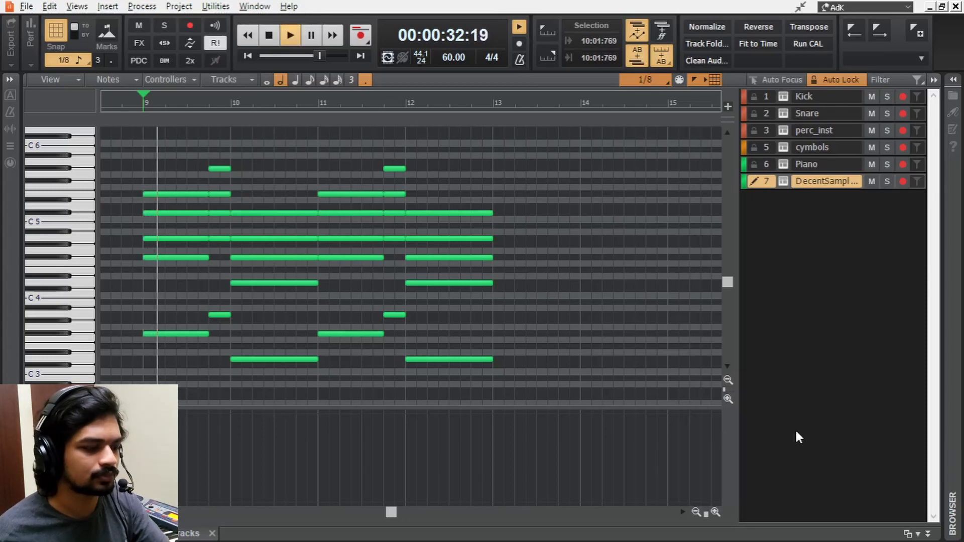
drag(391, 512, 371, 512)
scroll(540, 268, down, 1)
scroll(541, 269, up, 2)
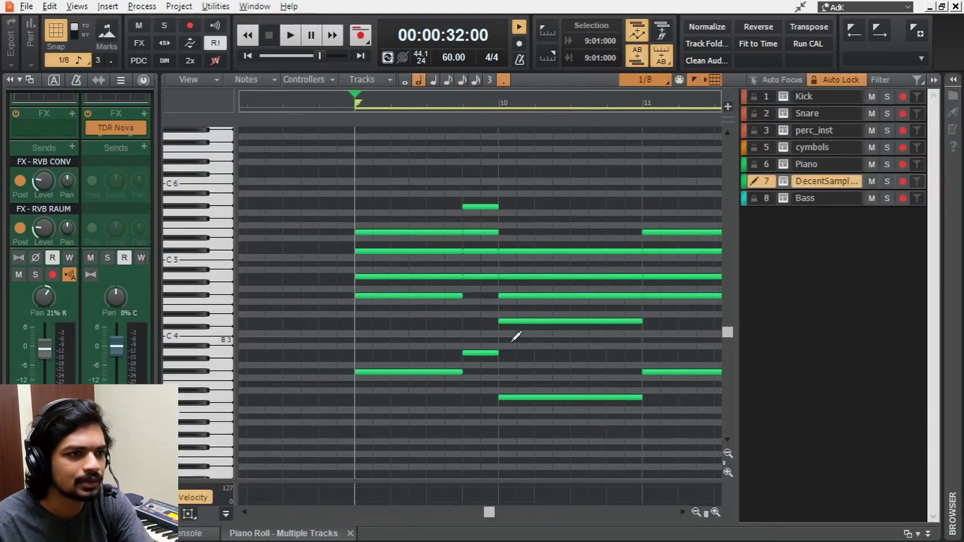
- Copy the lowest chord notes of the DecentSampler track onto the Bass track, keeping them in time from bar 9
drag(459, 343, 658, 435)
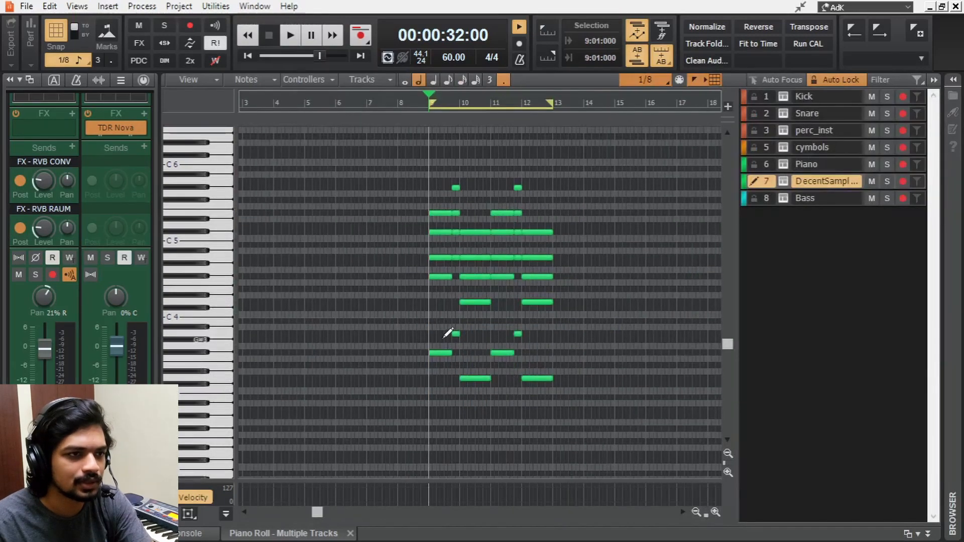
drag(396, 326, 647, 437)
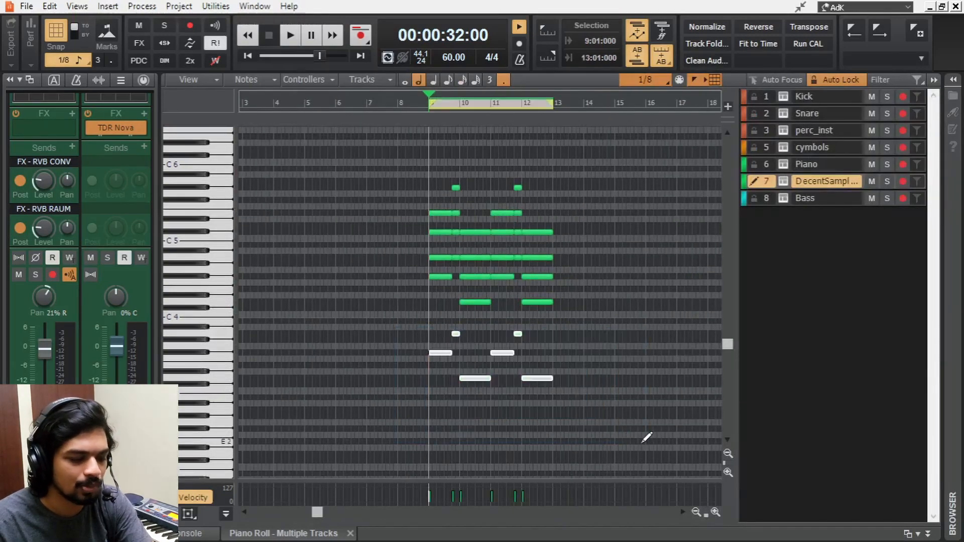
key(d)
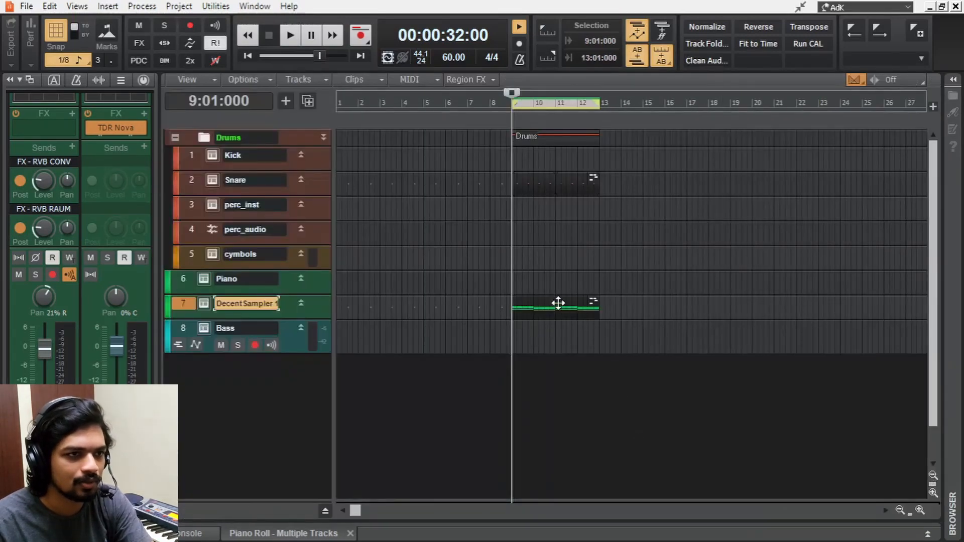
drag(558, 303, 565, 352)
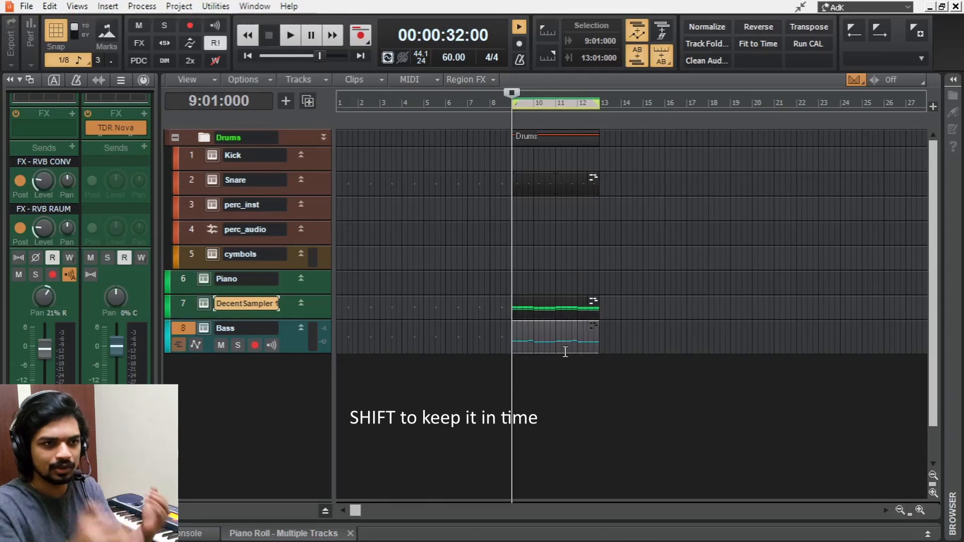
- Play the chords and bass from bar 9 while lowering the Bass track's volume to about -3 dB
key(space)
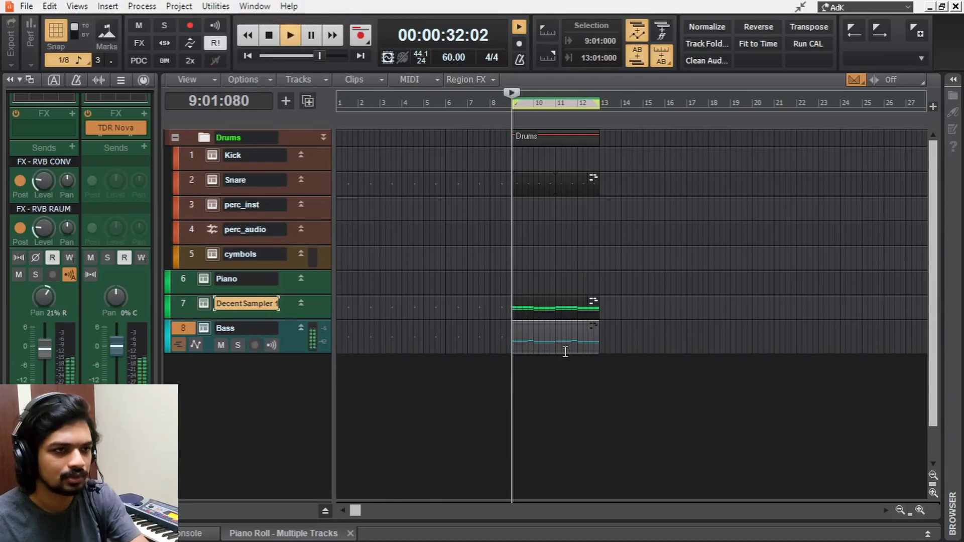
click(184, 330)
drag(44, 347, 44, 356)
key(space)
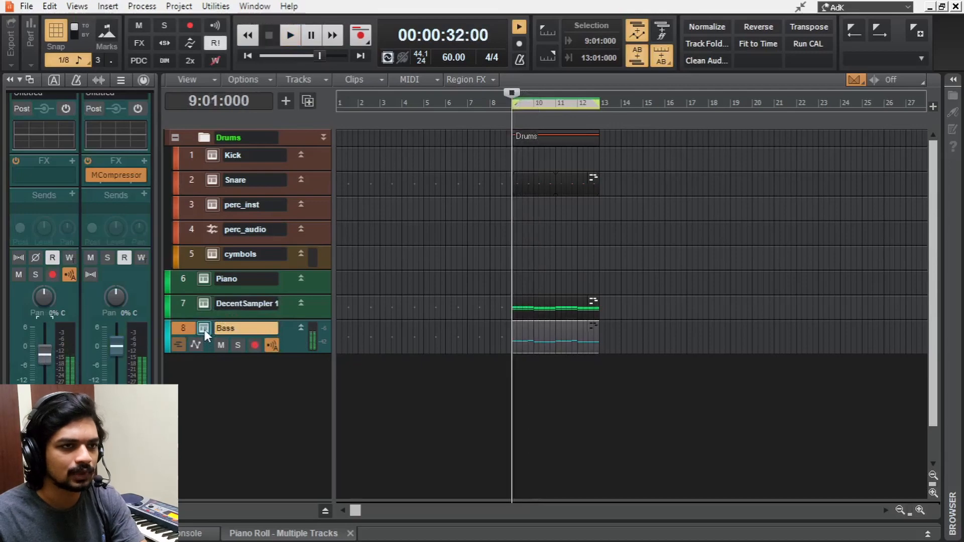
- Load the 1990s Death Row preset in the Bass track's Bass Engine instrument
click(204, 330)
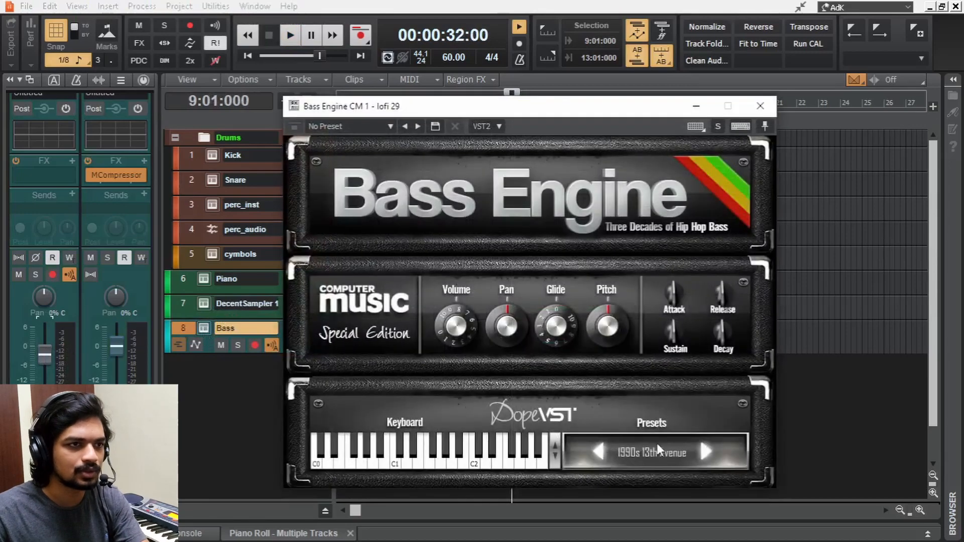
click(657, 443)
click(454, 179)
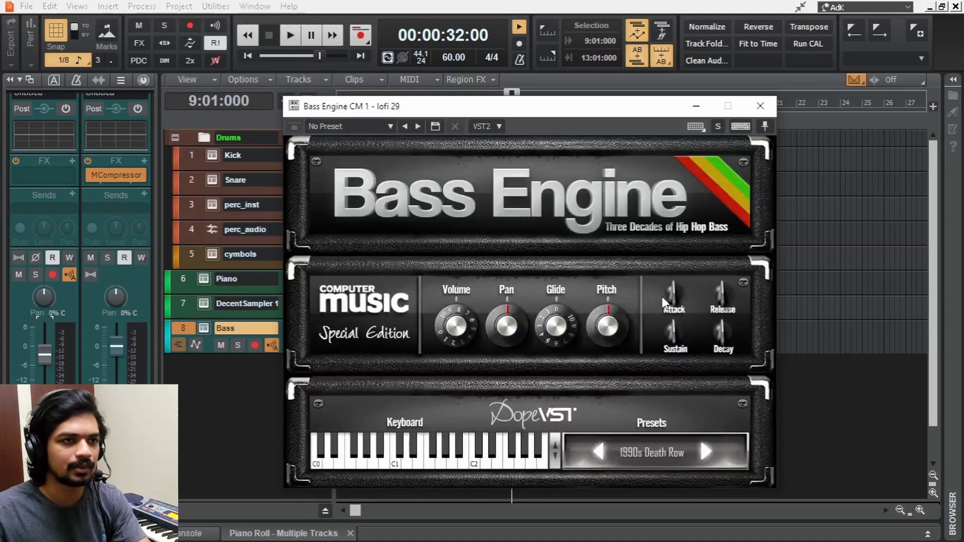
- Lower the Bass track's volume to about -6 dB during playback and close the Bass Engine window
key(space)
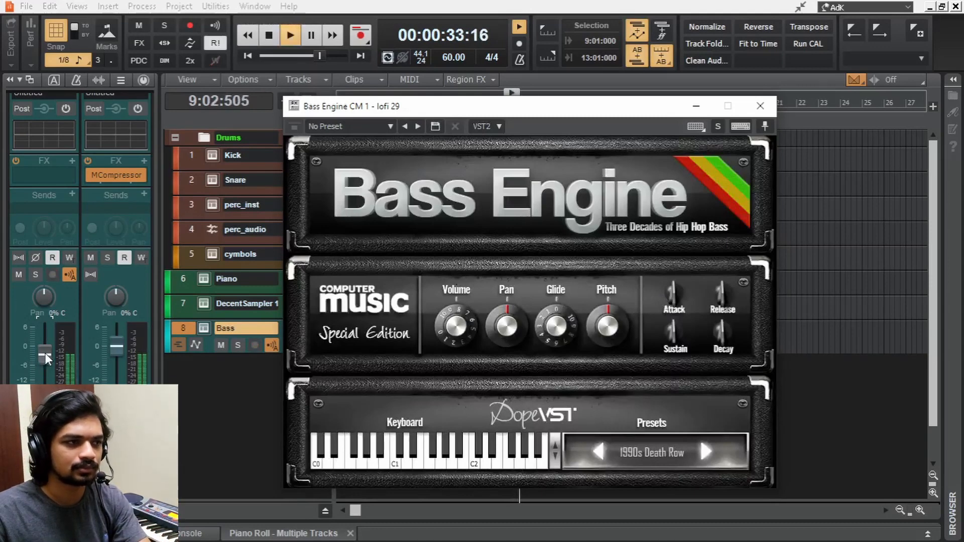
drag(46, 353, 45, 364)
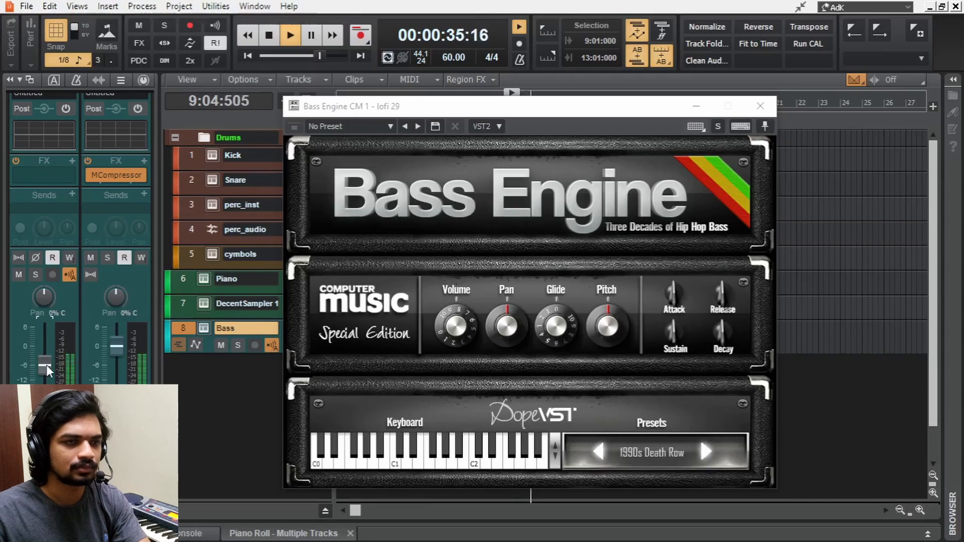
click(760, 106)
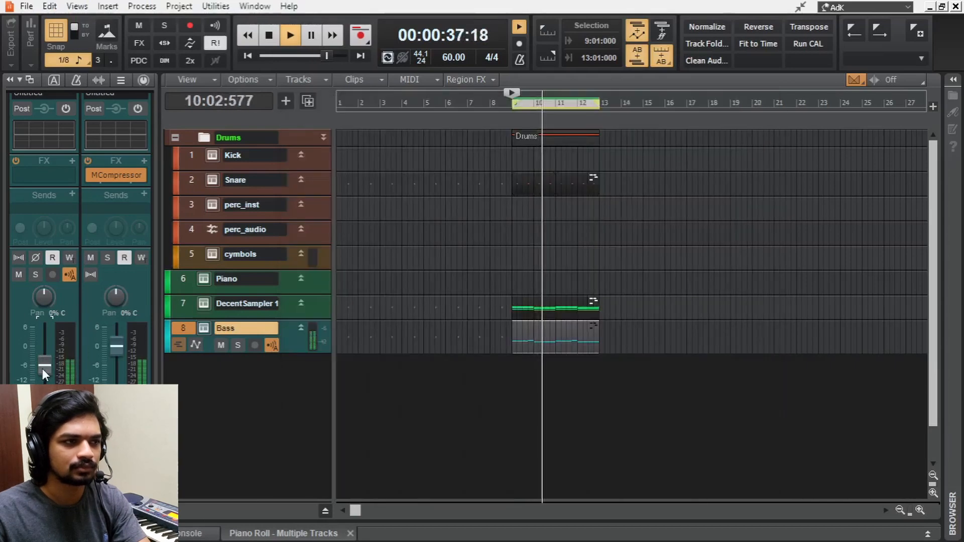
- Switch the Piano track's Keyzone Classic instrument to the program following Basic Electric Piano
scroll(624, 306, up, 3)
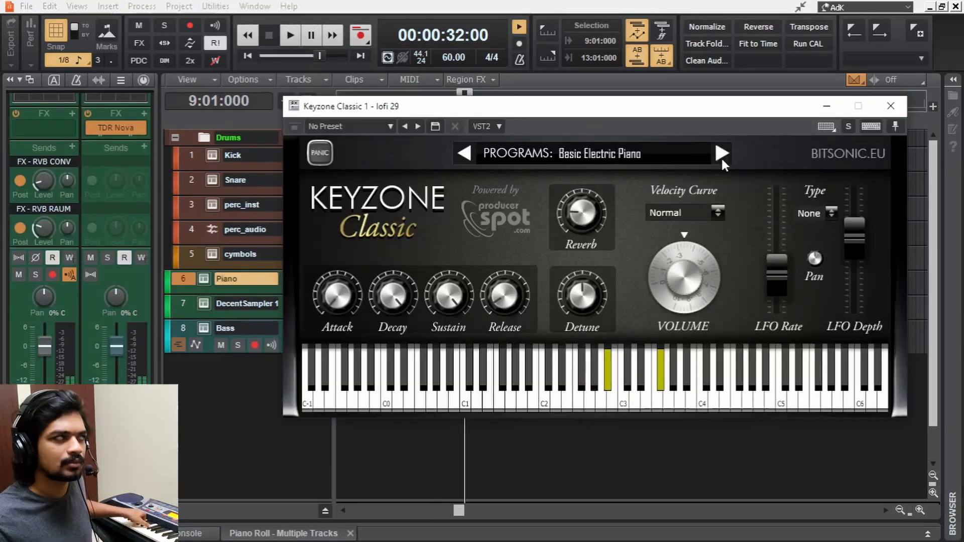
click(721, 154)
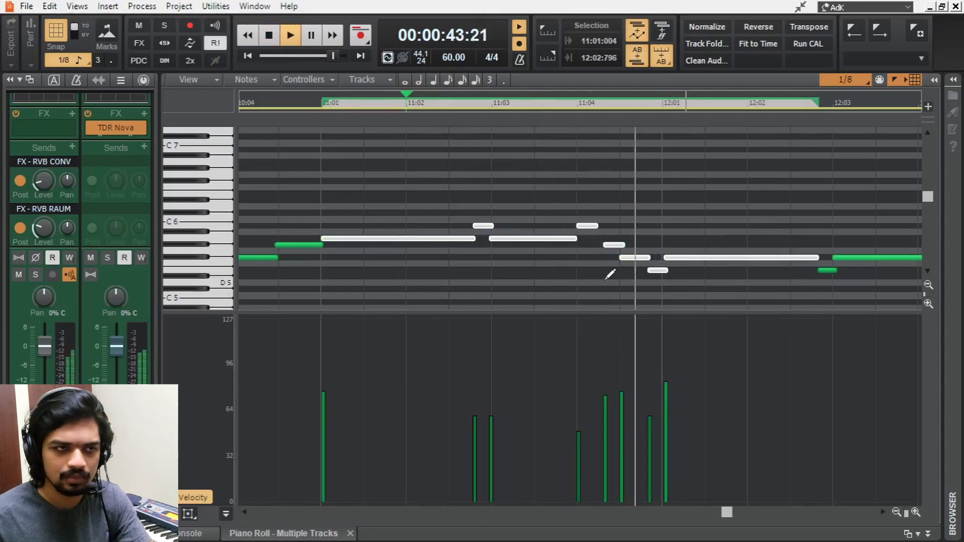
- Move the short melody note at 11:04 down to the pitch of the long note before it and replay the passage
key(space)
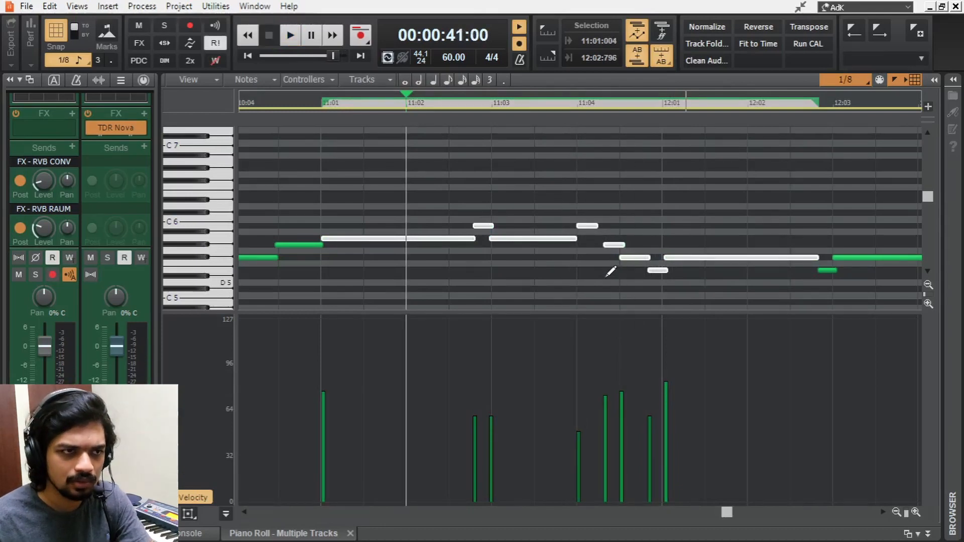
click(592, 217)
drag(589, 244, 587, 239)
key(space)
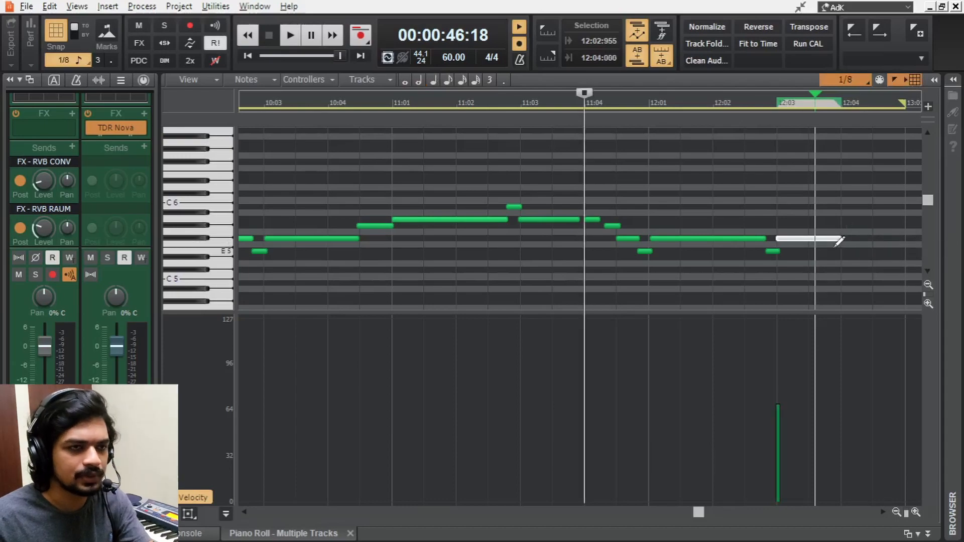
- Leave the piano roll for the track view and open the kick's ADSR Sample Manager
key(d)
scroll(783, 258, down, 4)
scroll(374, 313, up, 4)
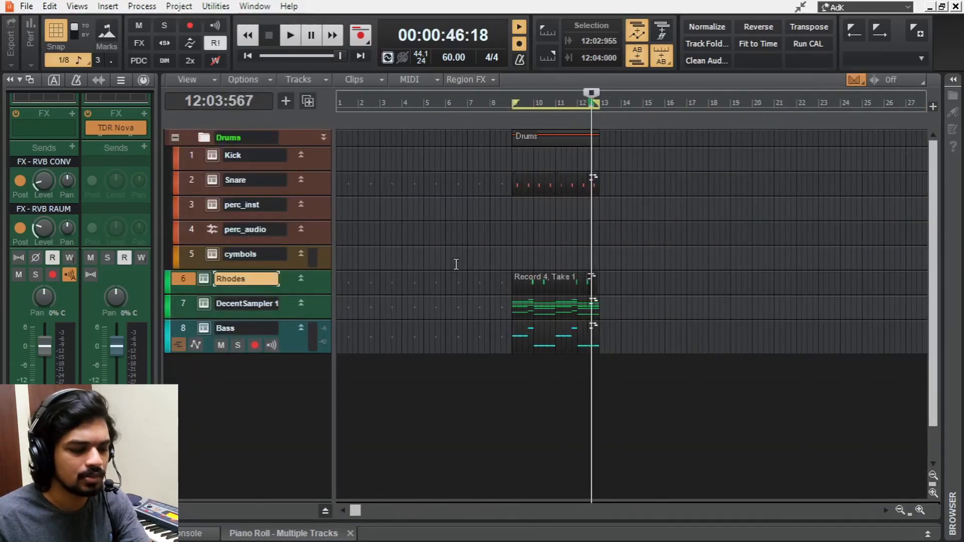
scroll(484, 307, up, 2)
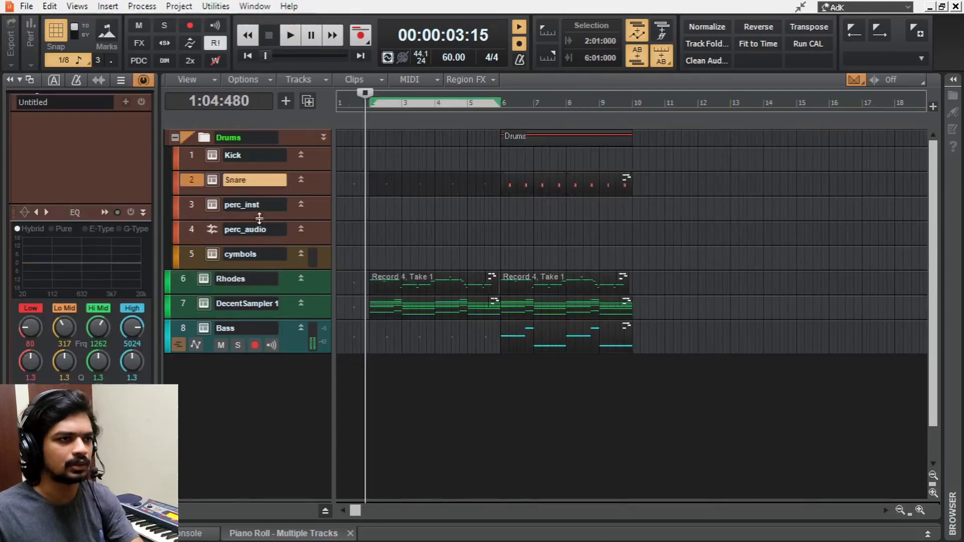
click(214, 182)
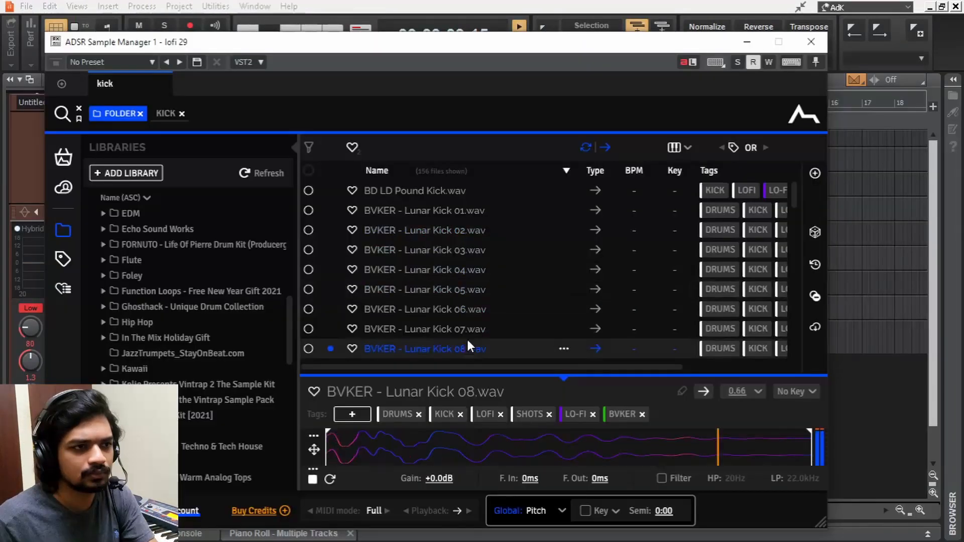
- Audition the BVKER Lunar Kick samples 05, 06, 03 and 07, returning to 03 for comparison
click(472, 283)
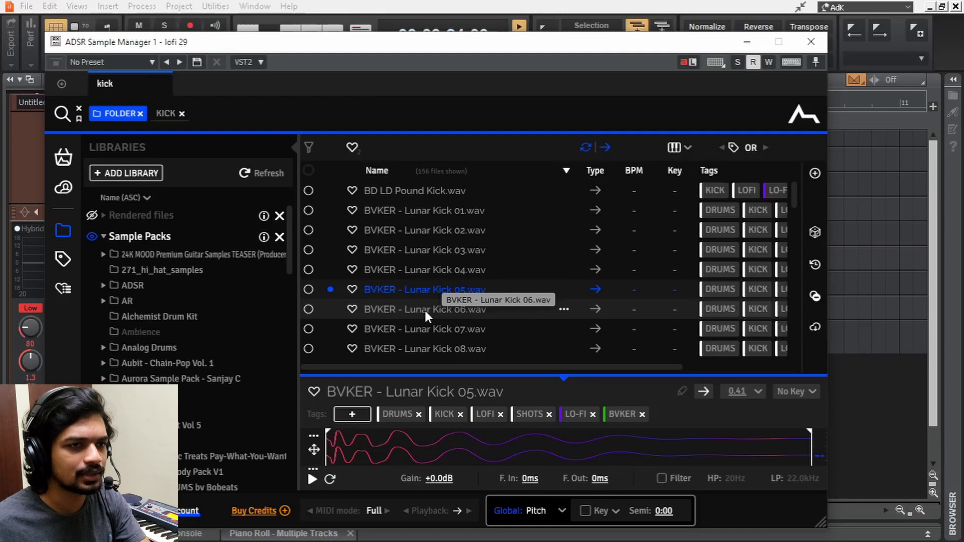
click(424, 308)
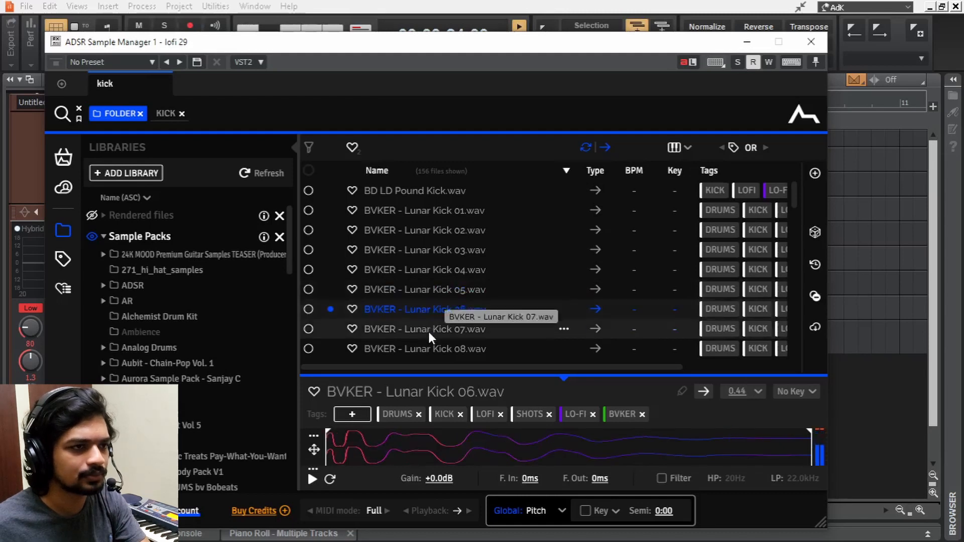
click(432, 250)
click(444, 329)
scroll(452, 311, down, 2)
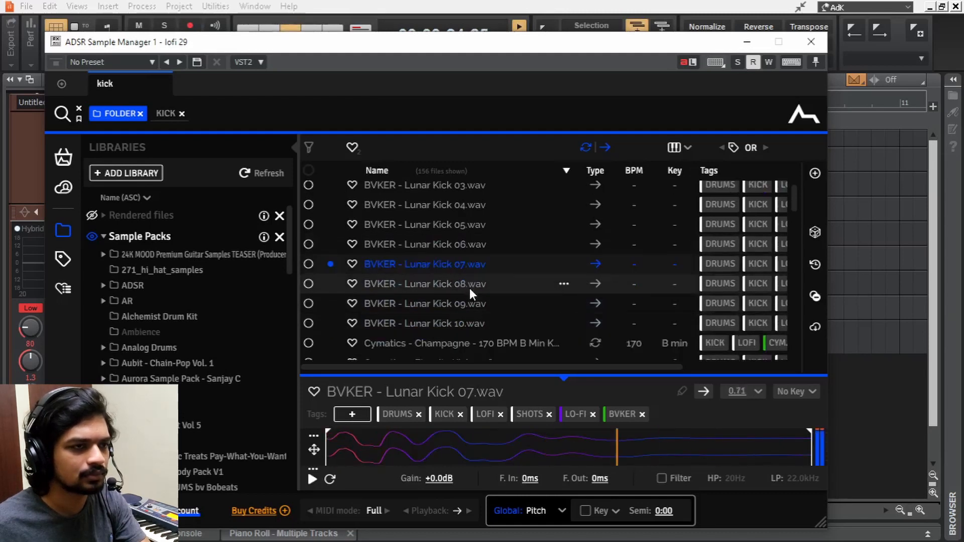
click(432, 189)
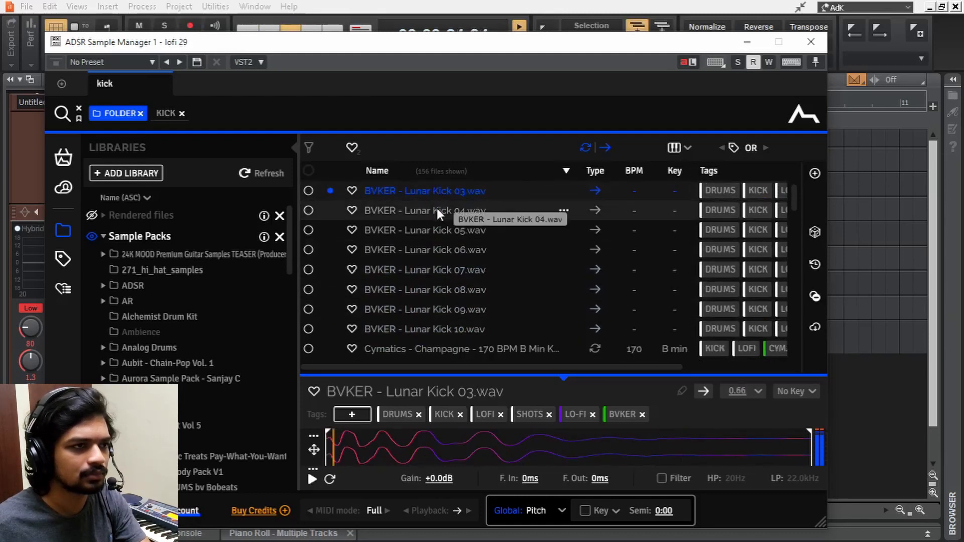
scroll(437, 209, up, 2)
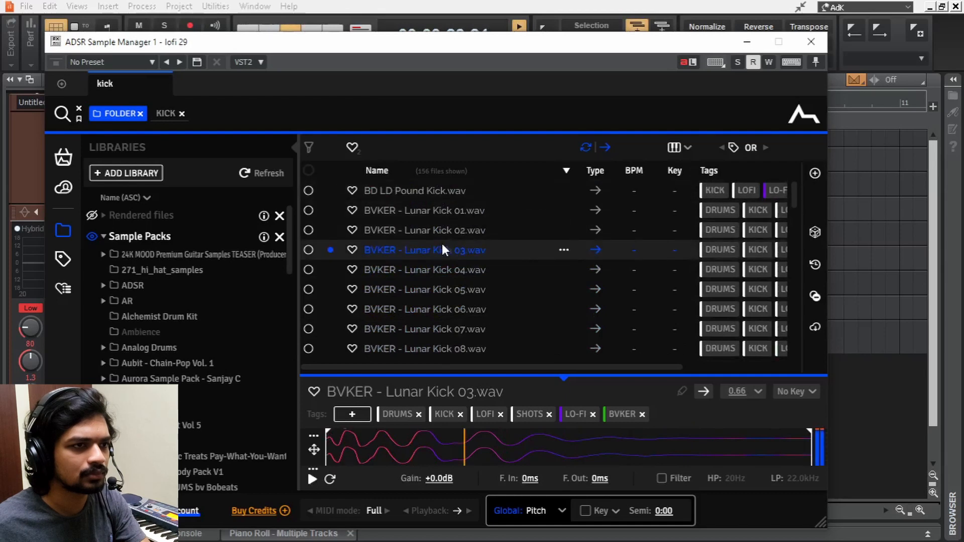
- Try BVKER Lunar Kick 02 and 04, compare Cymatics Eternity Kicks 14 and 17, and choose Eternity Kick 14 - G#
click(441, 230)
click(441, 269)
scroll(441, 269, down, 8)
click(441, 267)
click(434, 326)
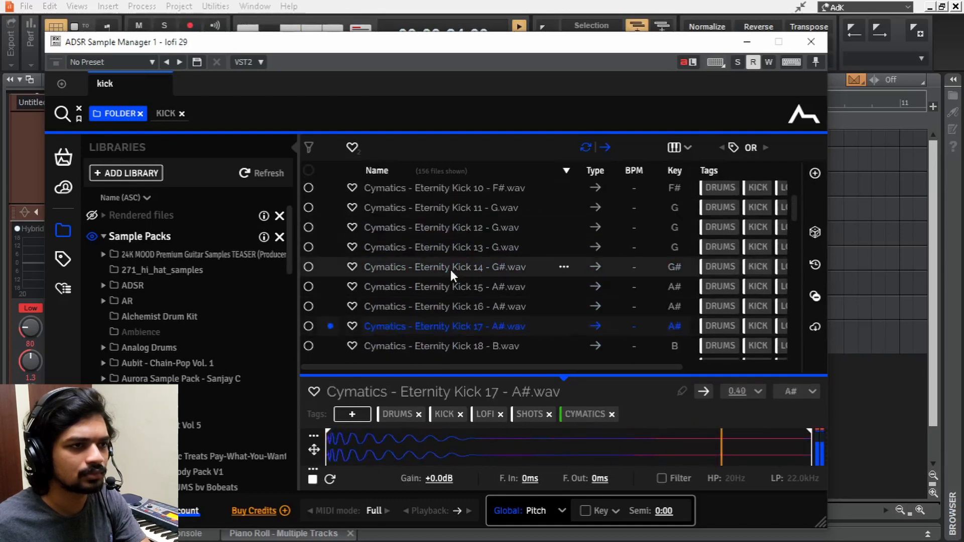
click(450, 269)
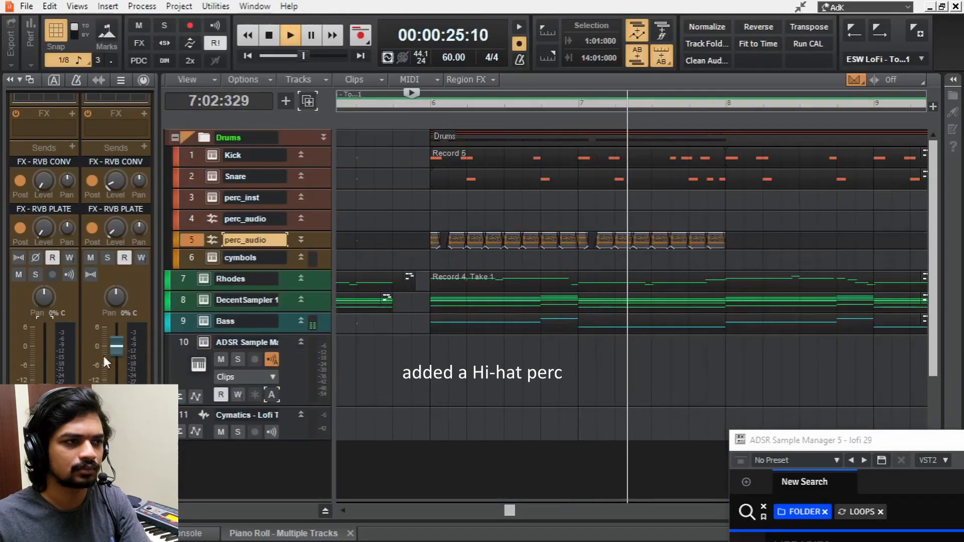
- Stop playback, record a part on the first cymbols track, and pan the hi-hat perc_audio track to the left
scroll(626, 267, down, 2)
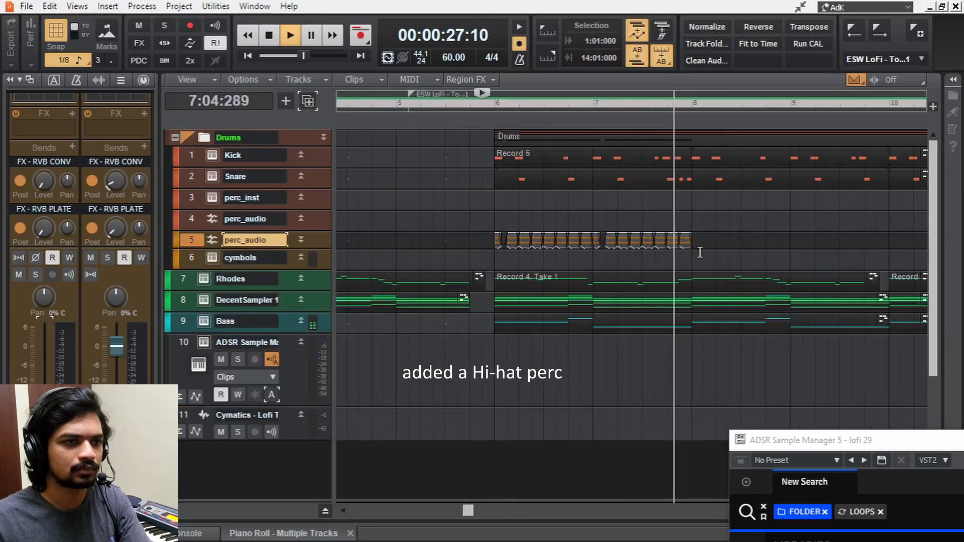
key(space)
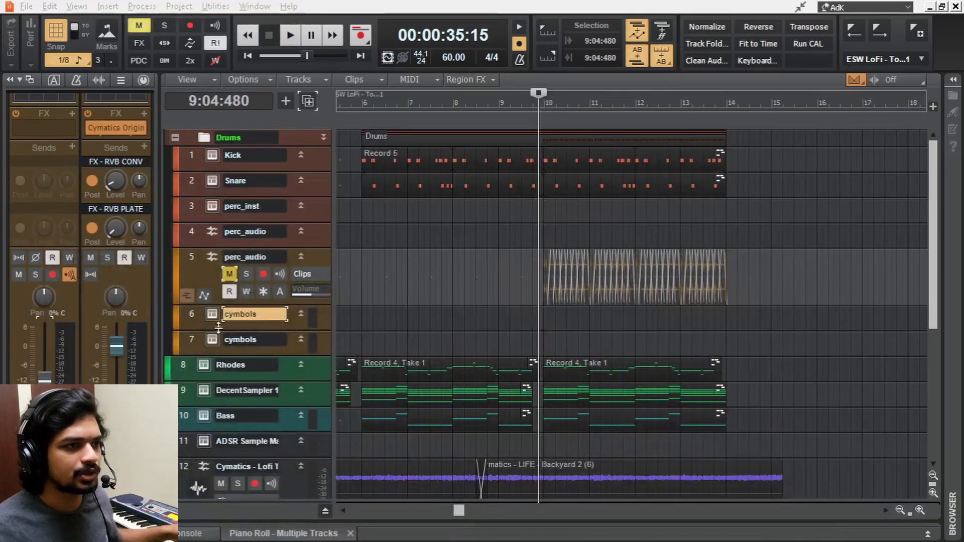
click(201, 314)
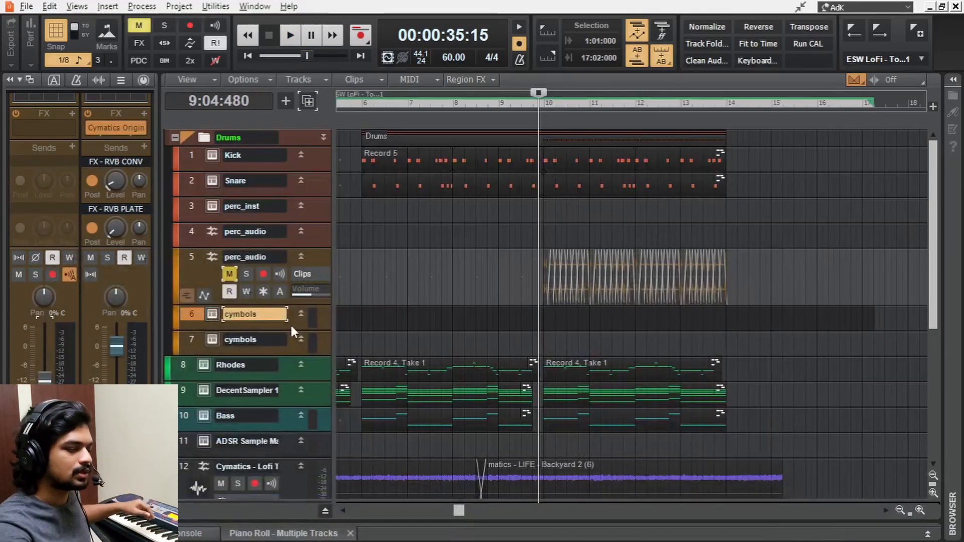
key(r)
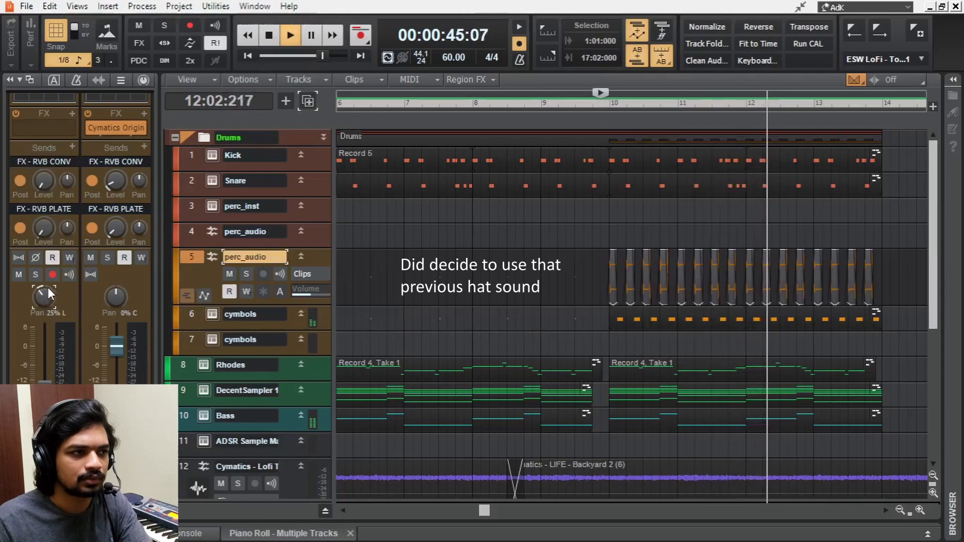
drag(47, 287, 47, 291)
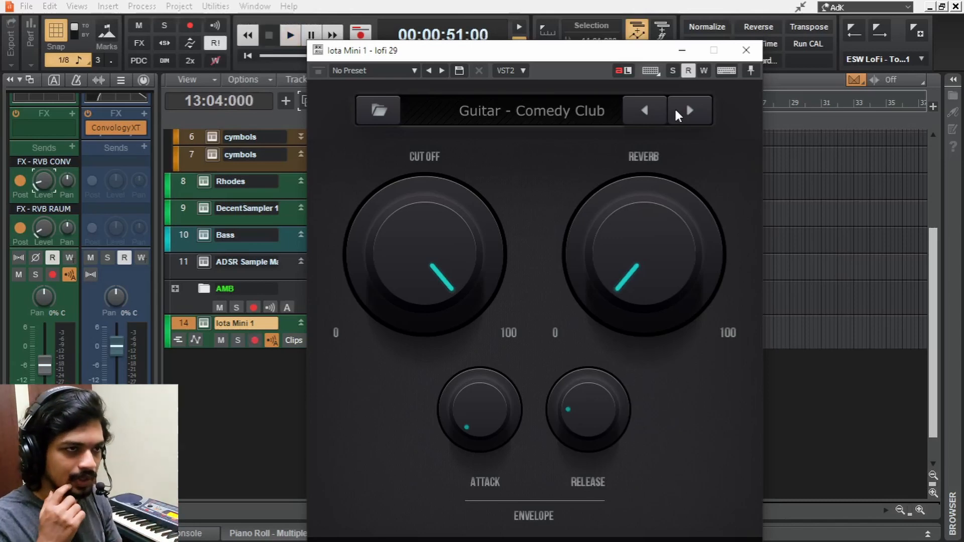
- Record a melody on the Iota Mini track from bar 14 and open the recorded clip's notes for editing
click(746, 50)
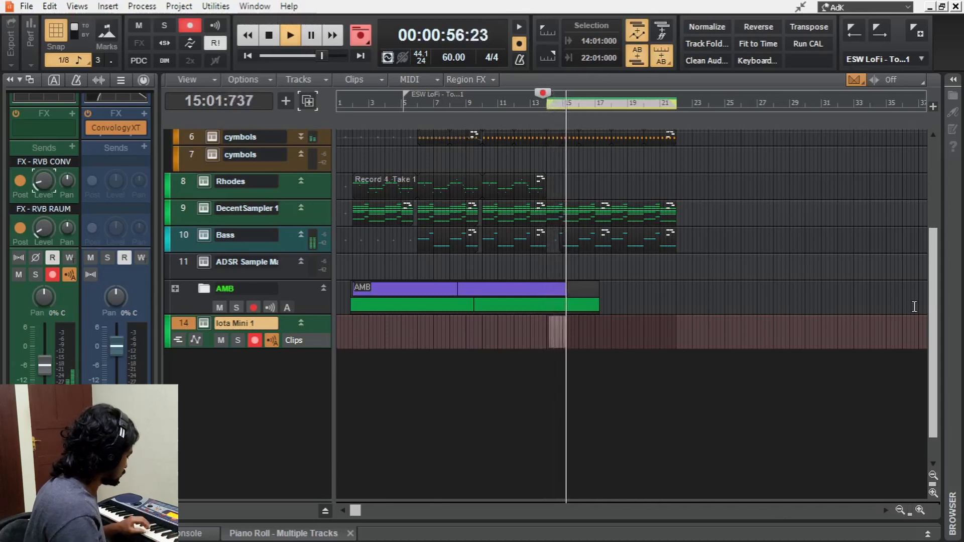
key(space)
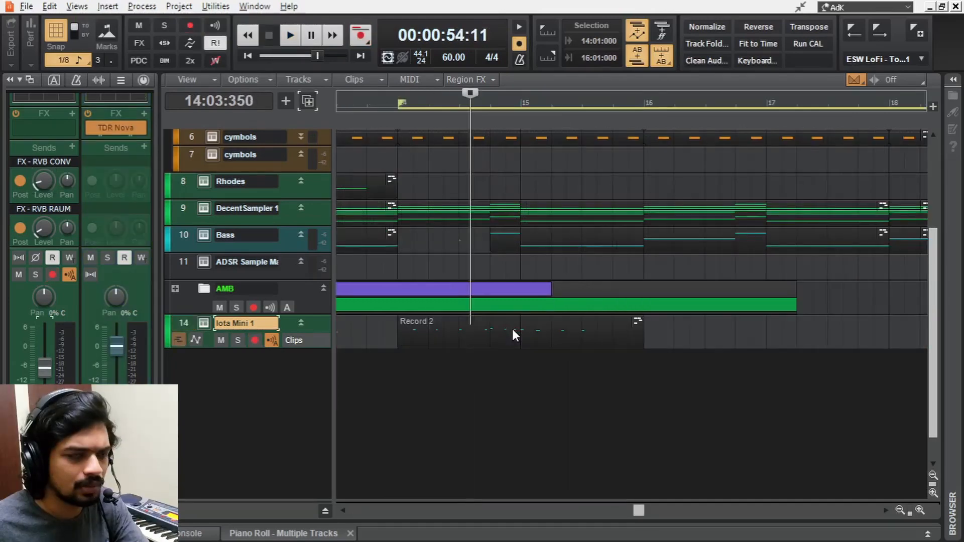
double_click(512, 334)
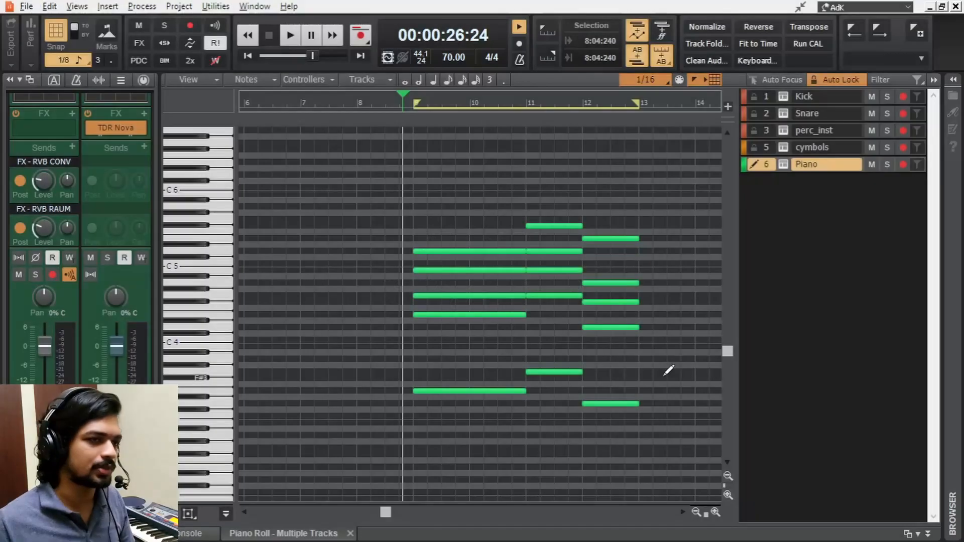
- Play through the Piano track's chord progression in bars 9 to 12
key(space)
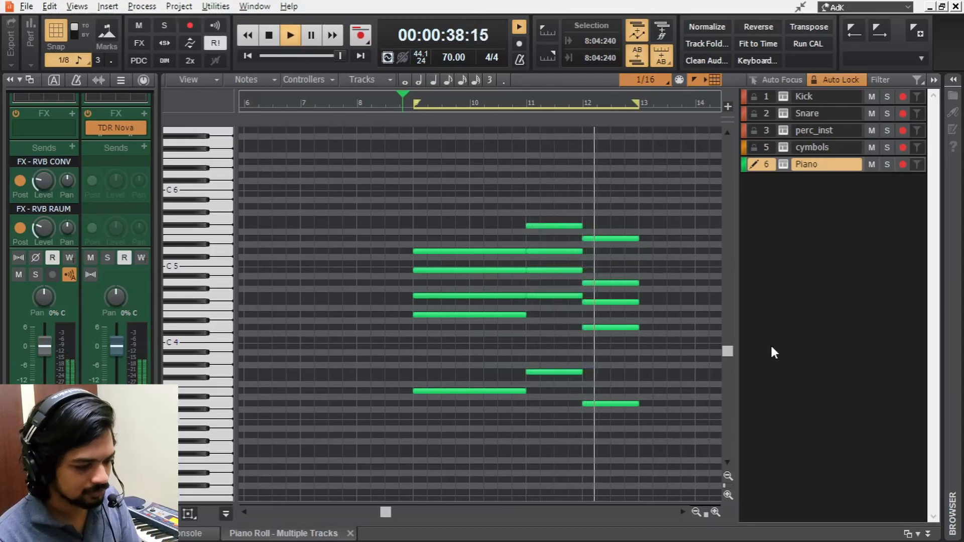
key(space)
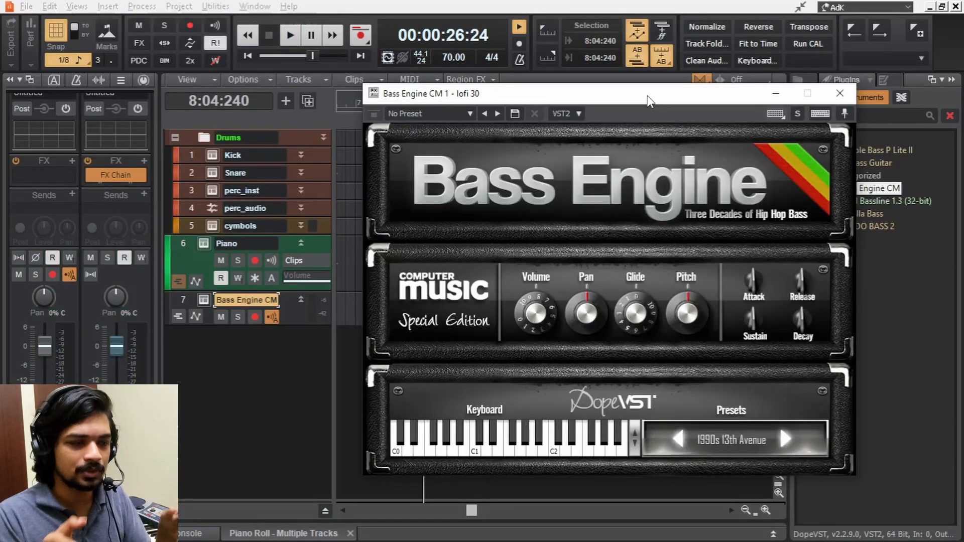
- Try the 2000s Insane bass preset, load 2000s Hammer instead, and lower the bass track's volume to about -4 dB
click(735, 441)
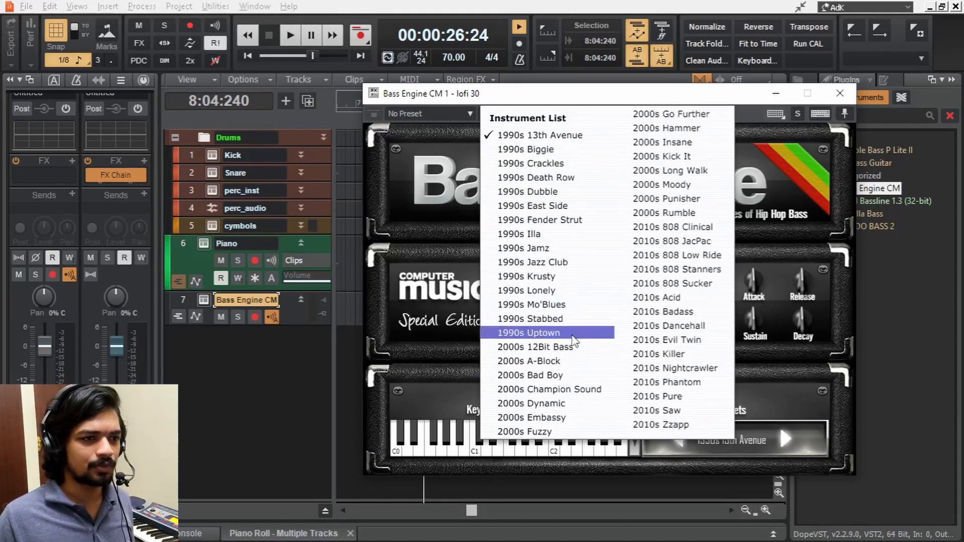
click(662, 142)
click(722, 442)
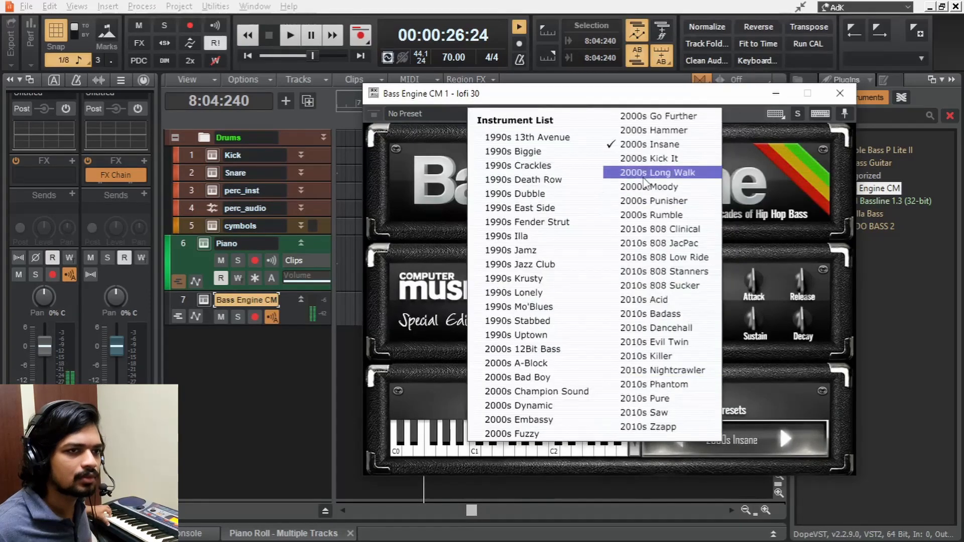
click(654, 133)
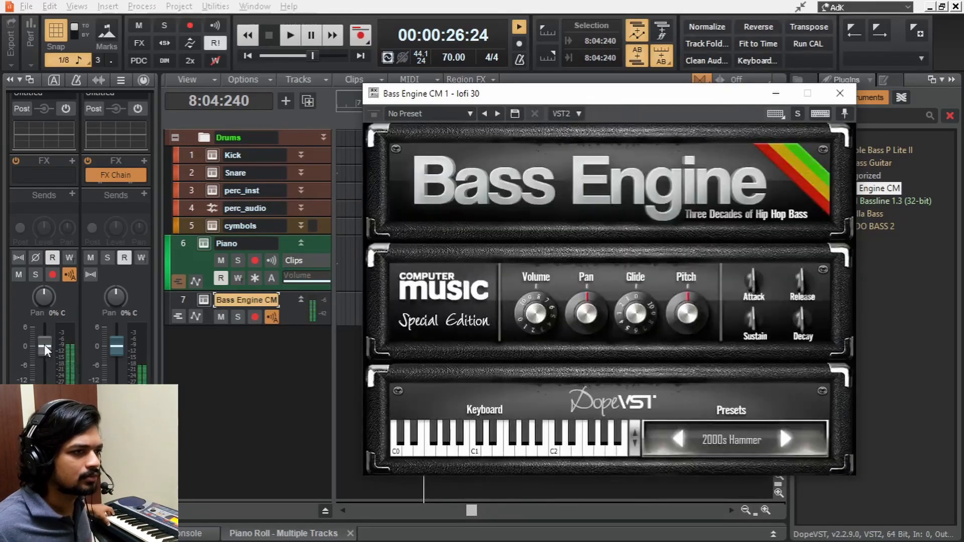
drag(45, 344, 44, 355)
click(837, 94)
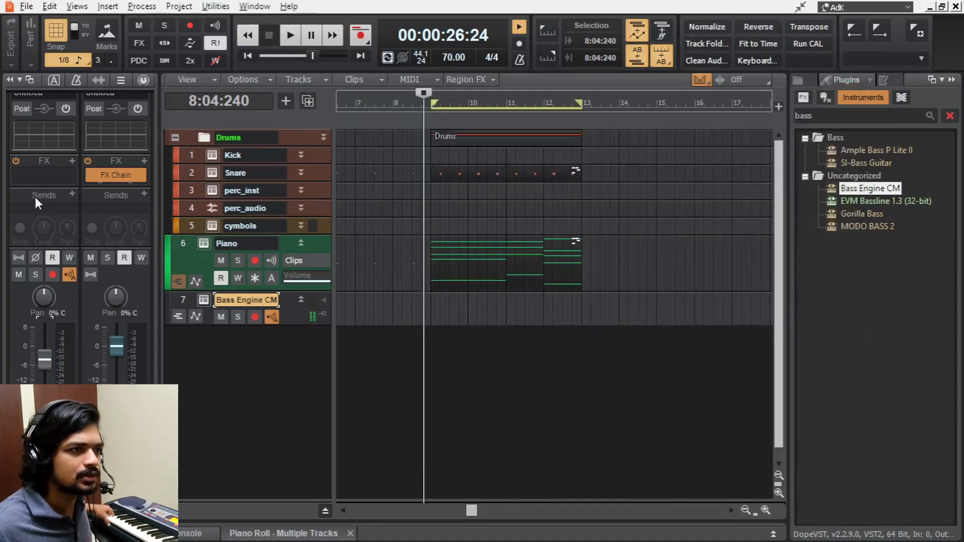
- Enable the low-pass filter in the Bass Engine track's equalizer and lower its cutoff frequency
key(e)
click(696, 407)
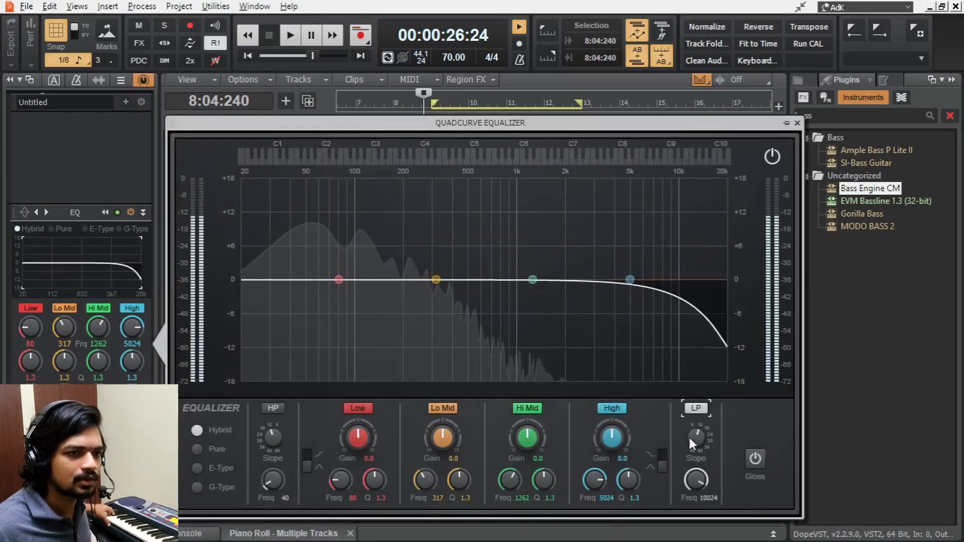
drag(695, 481, 695, 513)
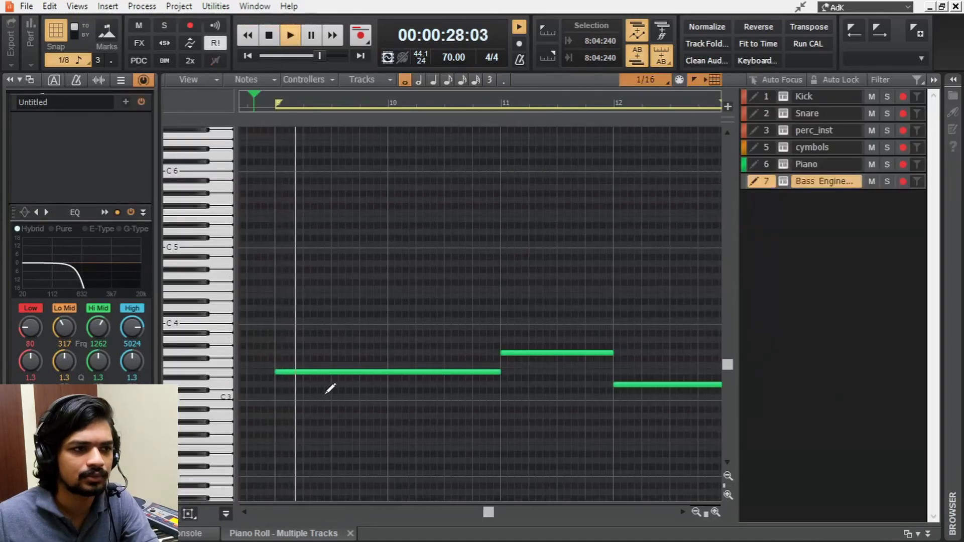
- Move the first bass note's start slightly past bar 9 and shorten the D3 bass note in bar 12
key(space)
scroll(298, 381, up, 1)
click(295, 374)
drag(271, 370, 310, 372)
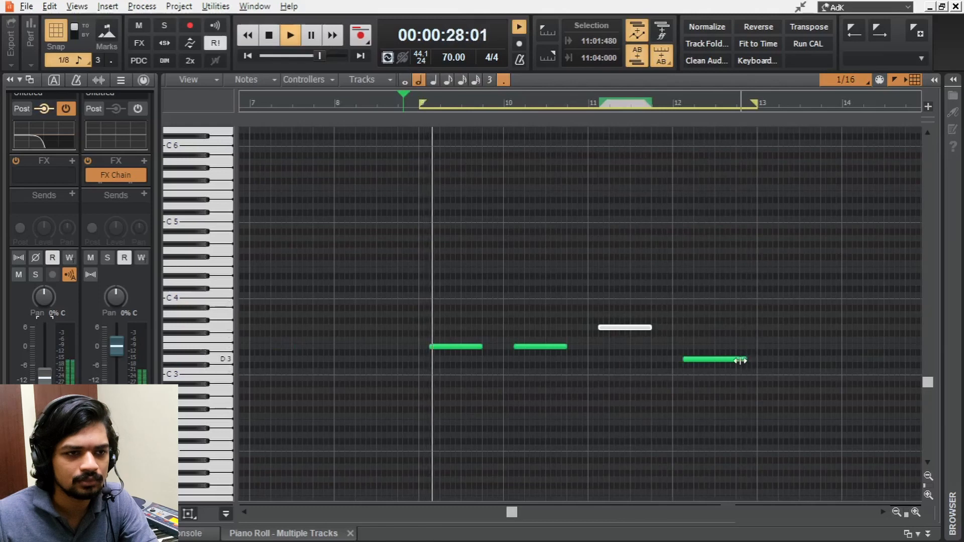
drag(740, 361, 735, 361)
scroll(477, 326, up, 1)
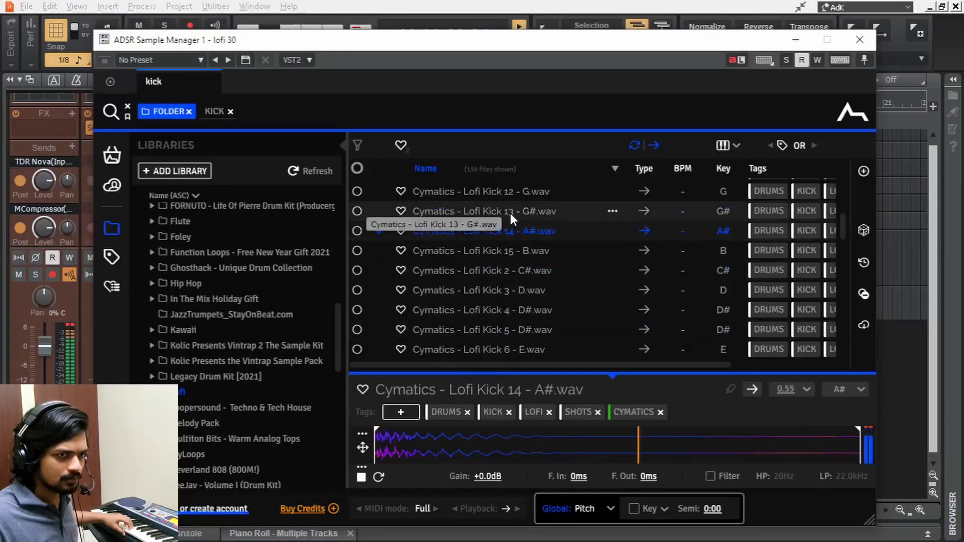
- Audition the Cymatics Lofi Kick samples listed above Lofi Kick 14 - A#
key(Up)
key(Up)
key(Up)
key(Up)
key(Up)
key(Up)
key(Up)
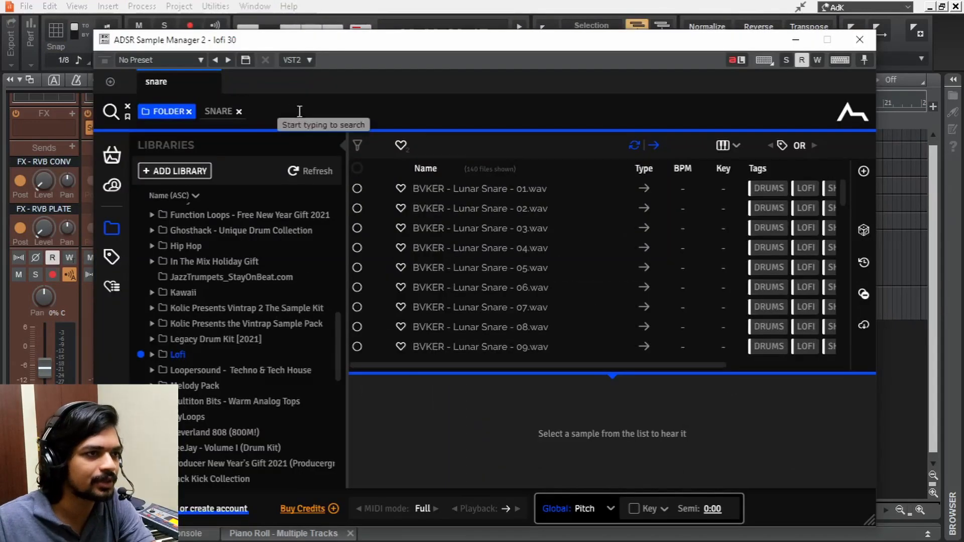
- Choose BVKER - Lunar Snare - 04 for the Snare track and process it with Cymatics Origin at a lower resample frequency
click(507, 251)
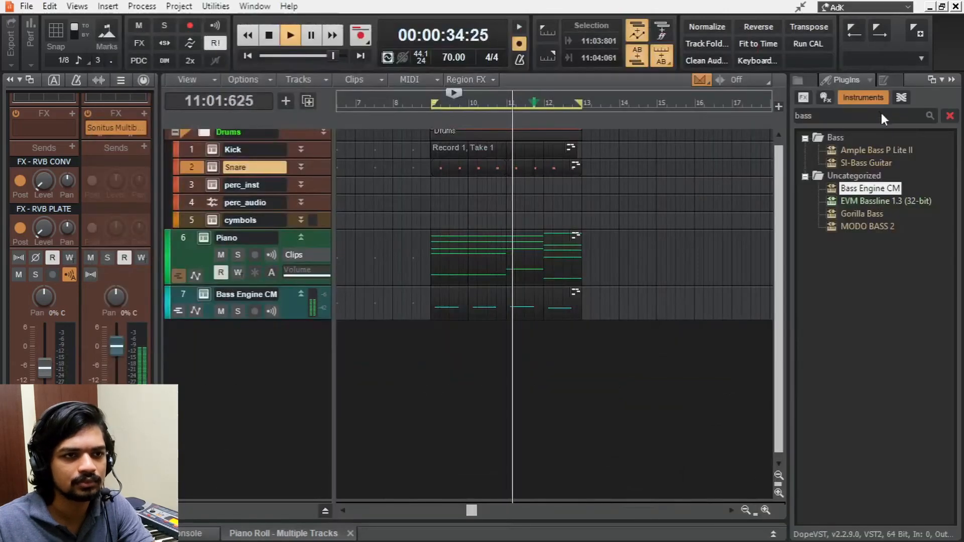
click(803, 98)
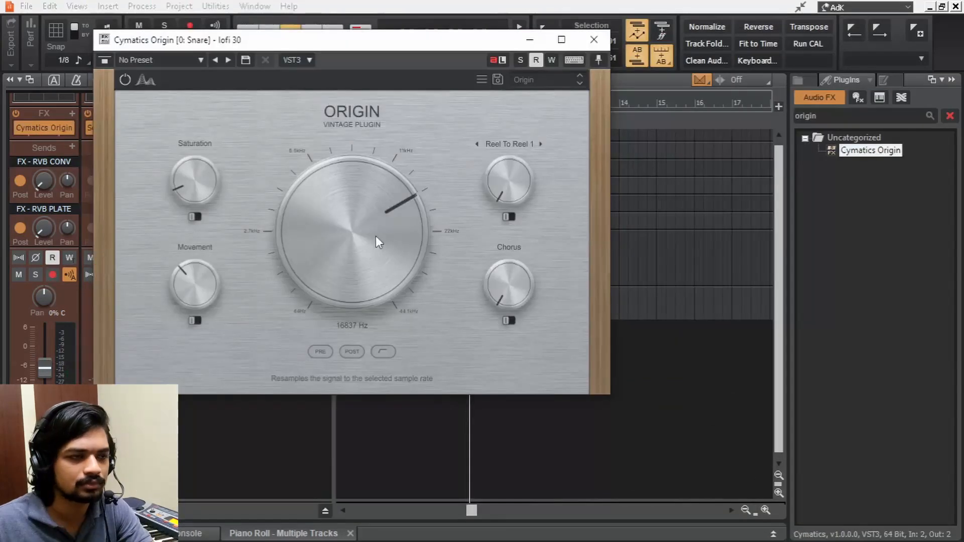
scroll(376, 242, up, 3)
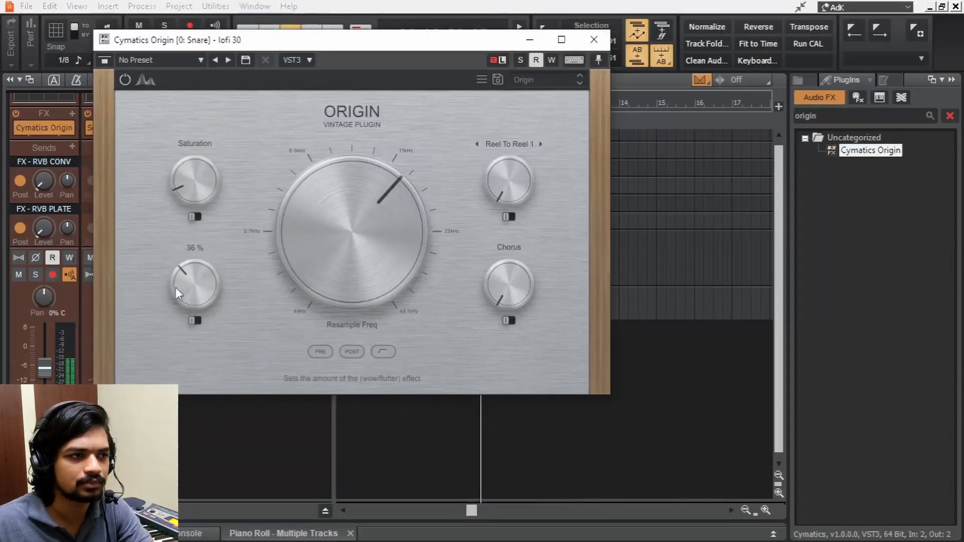
click(593, 40)
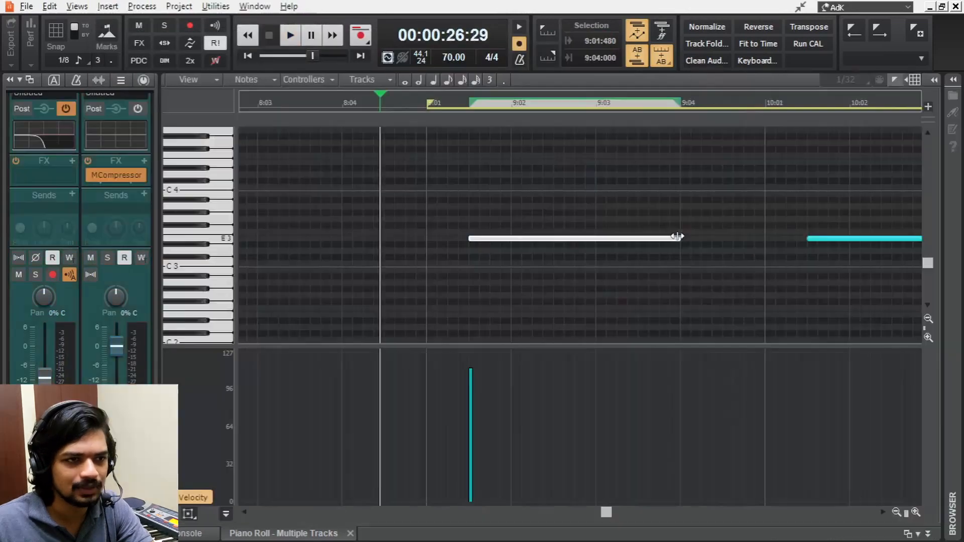
- Shorten the first E3 bass note to end near 9:02 and raise the low-pass cutoff in the bass track's equalizer
drag(676, 237, 509, 241)
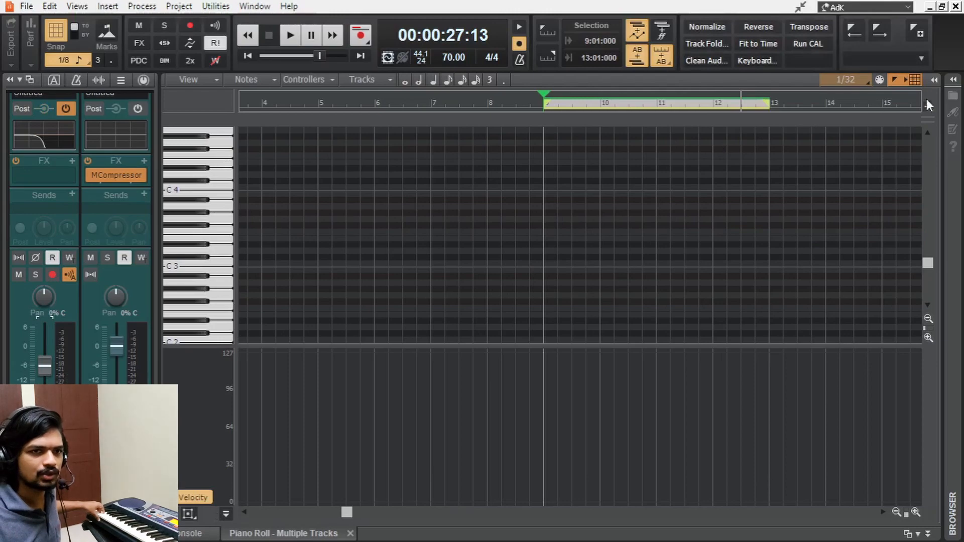
click(143, 80)
double_click(82, 262)
drag(701, 485, 700, 475)
click(797, 123)
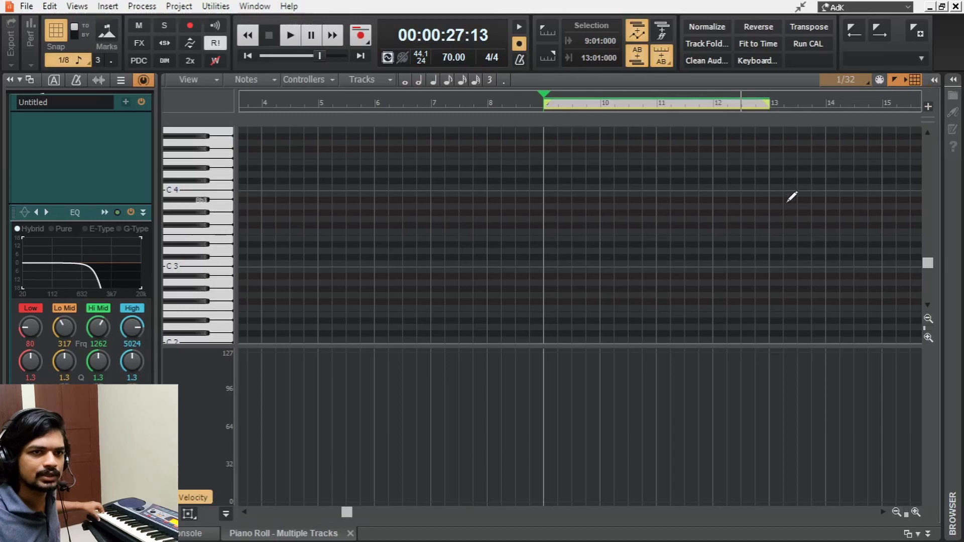
- Set the Bass Engine preset to 2000s Bad Boy and close the plug-in window
click(934, 80)
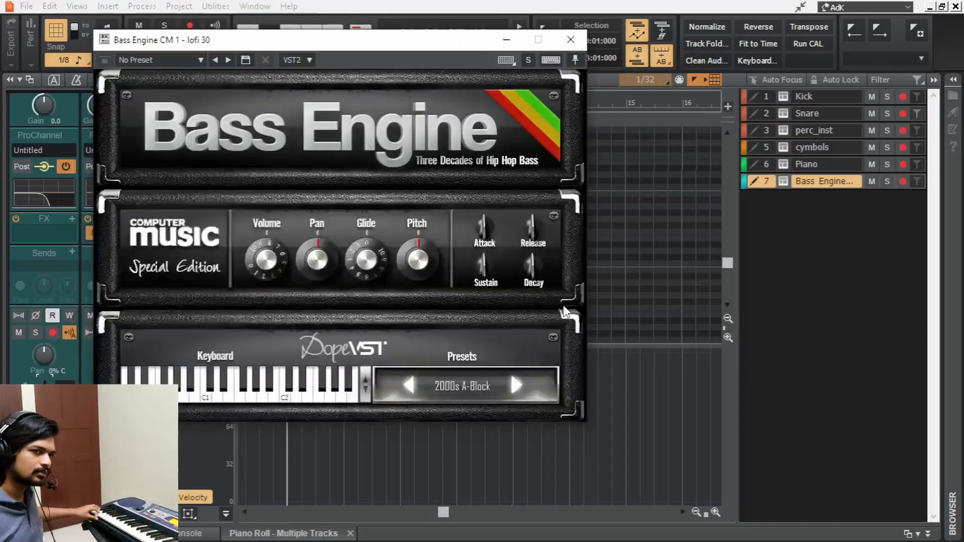
click(516, 387)
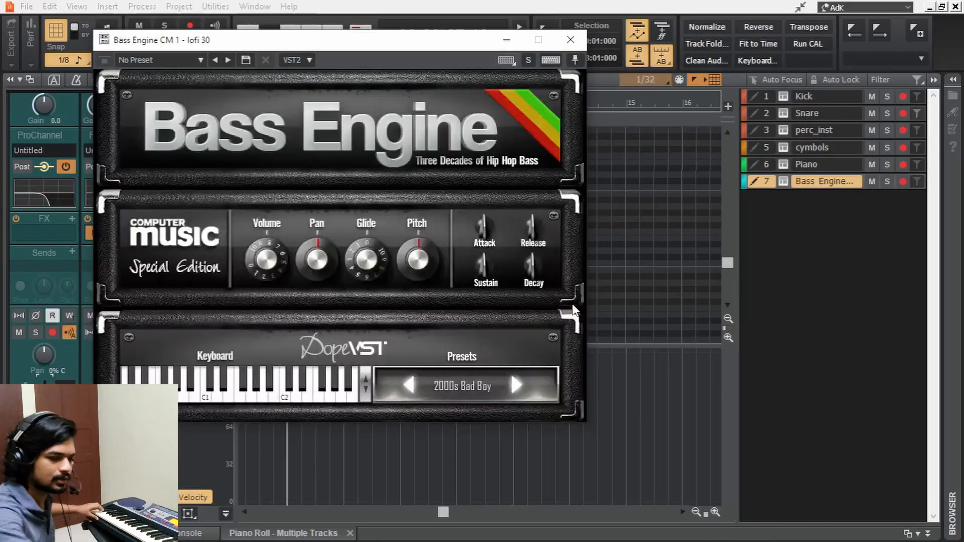
click(571, 39)
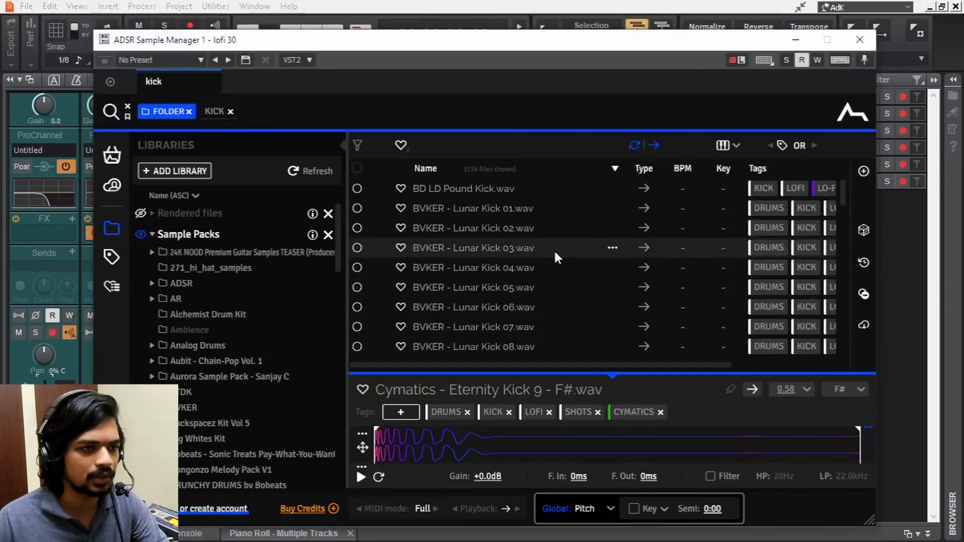
- Audition Cymatics Eternity Kick samples for the Kick track, including Eternity Kick 18 - B and Eternity Kick 2 - C
scroll(554, 257, down, 5)
click(506, 299)
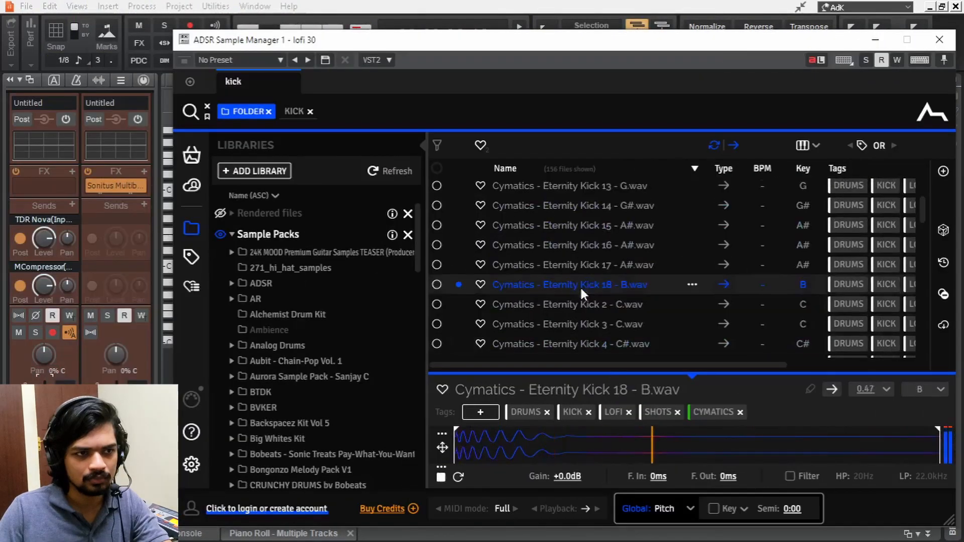
click(585, 303)
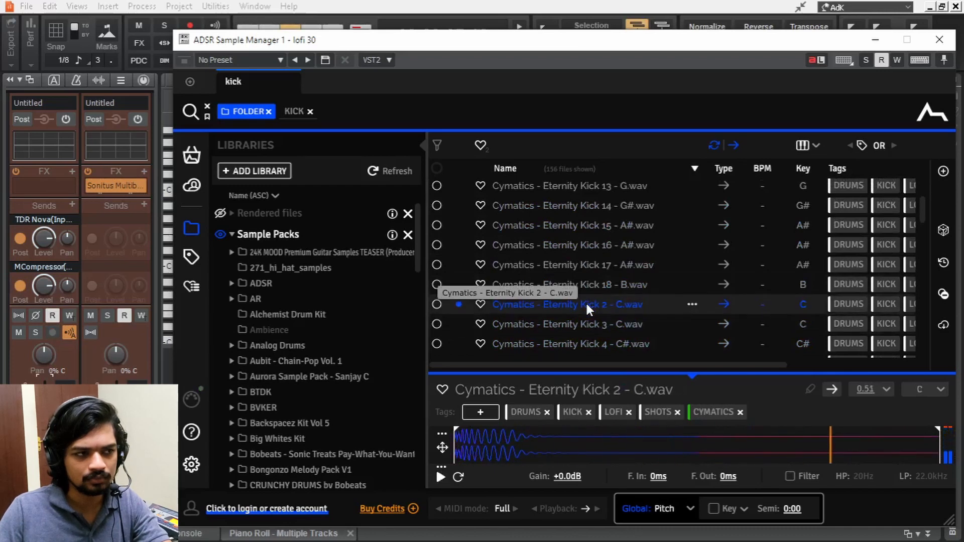
scroll(598, 298, up, 1)
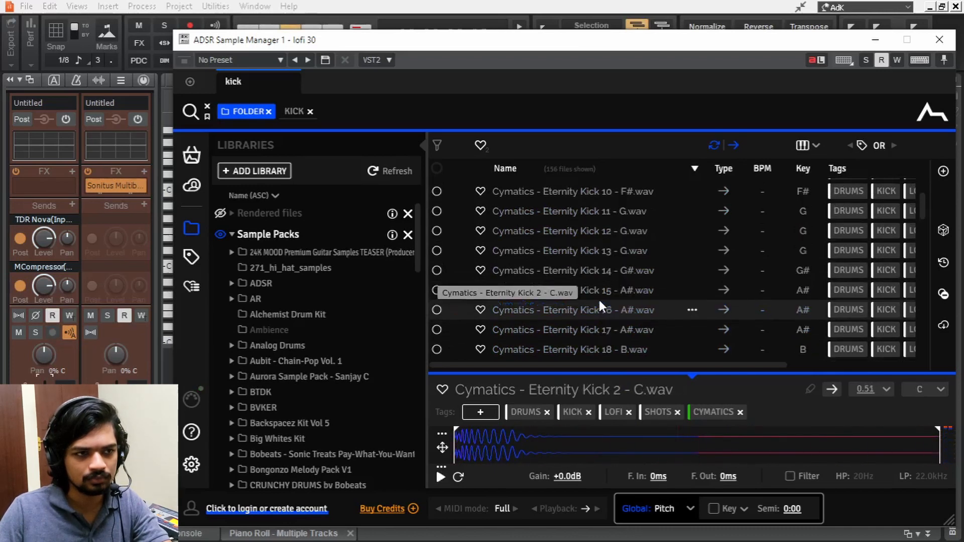
click(939, 40)
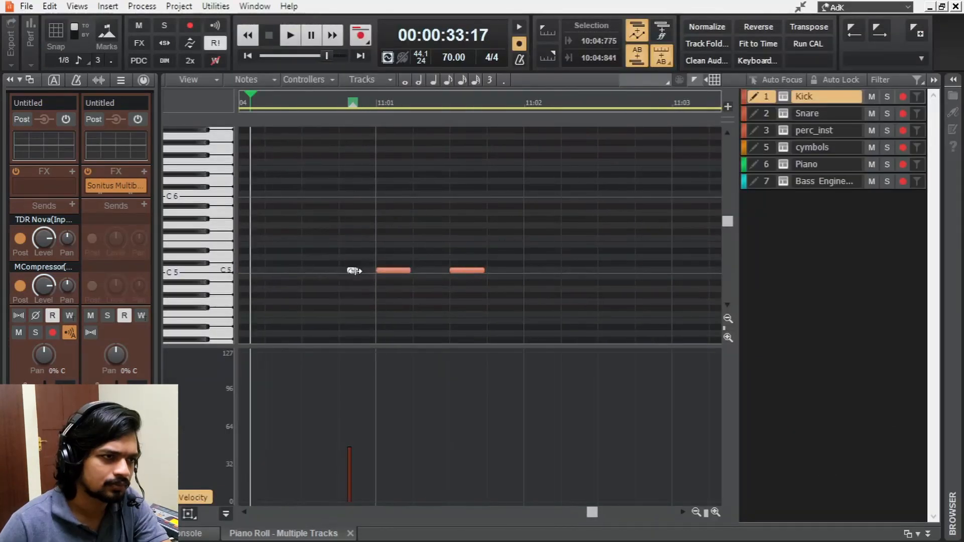
- Nudge the C5 kick note just before bar 11 slightly later, to about 10:04:821, and fit the whole project in the track view
drag(354, 270, 357, 271)
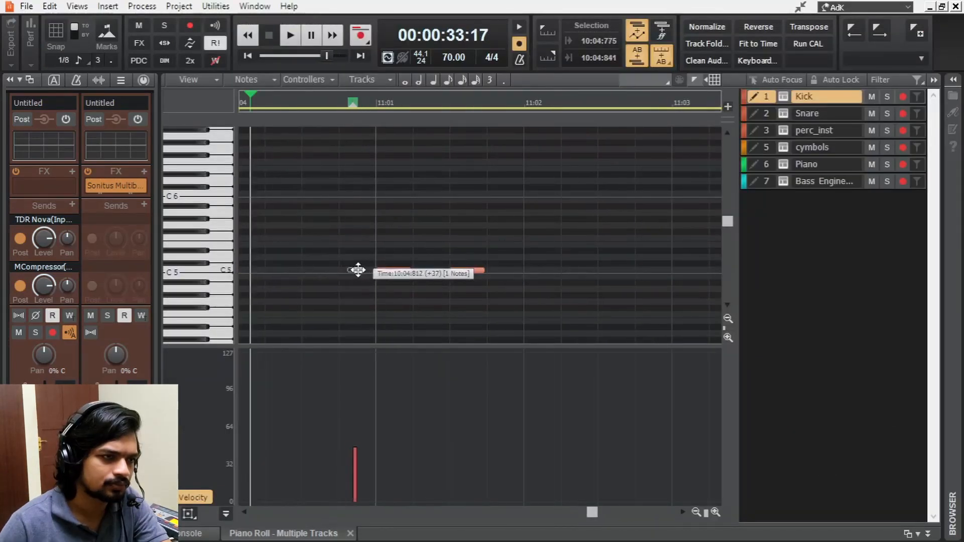
key(space)
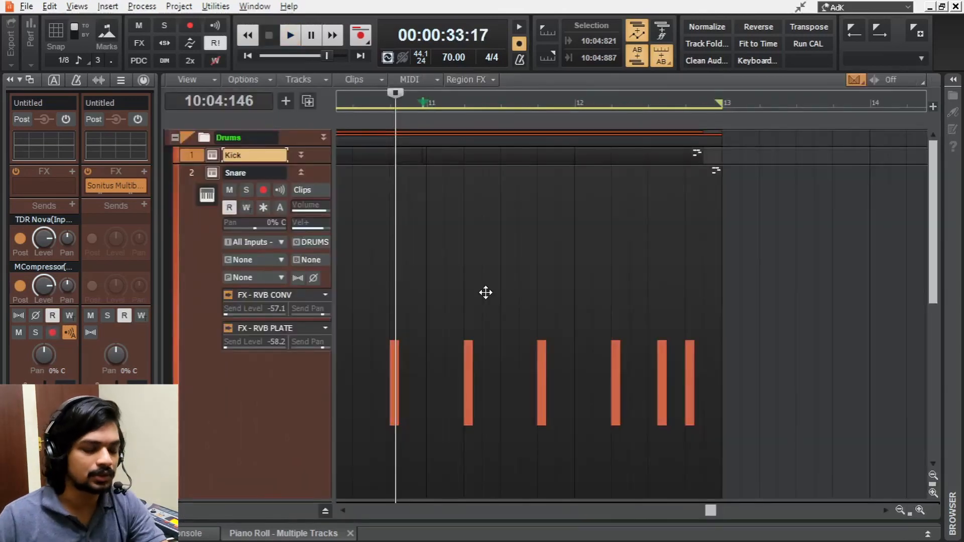
key(f)
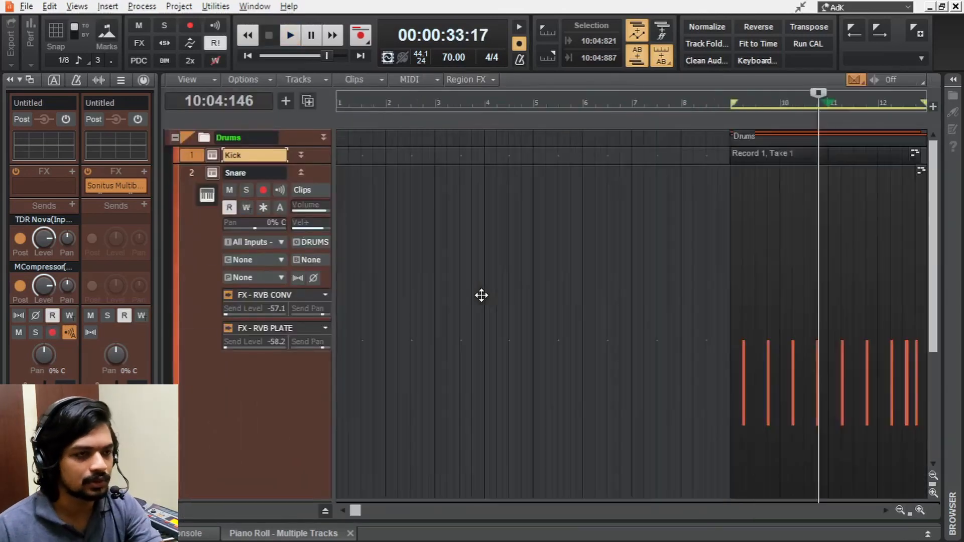
- Choose ESW LoFi - Found Snare 01 for the Snare track, trim its tail, add a fade-out and select its RVB PLATE send
click(195, 207)
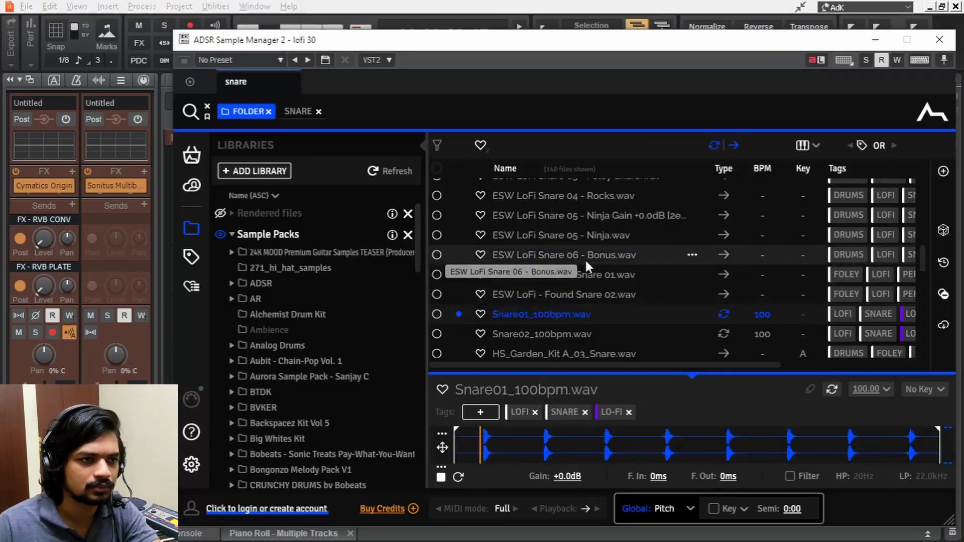
click(584, 275)
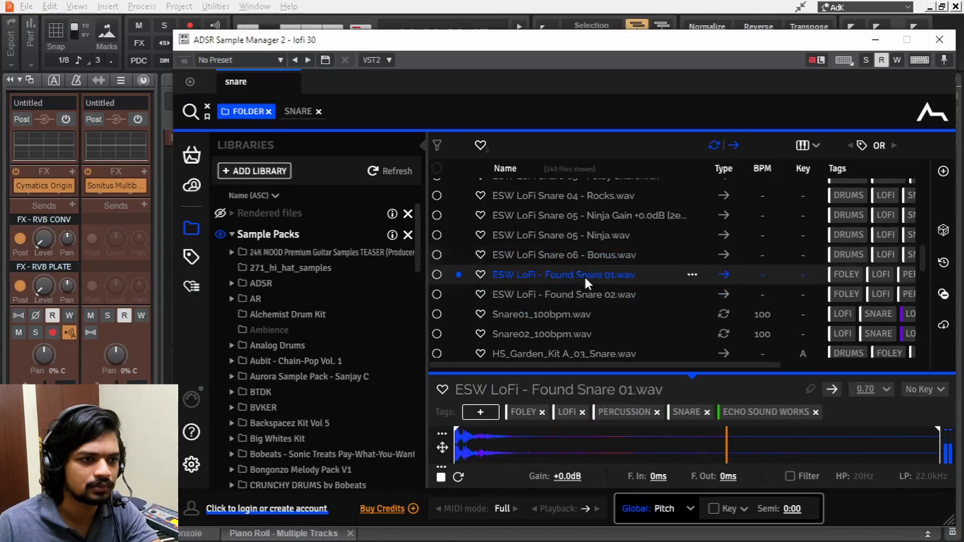
click(580, 331)
click(595, 276)
scroll(598, 286, down, 1)
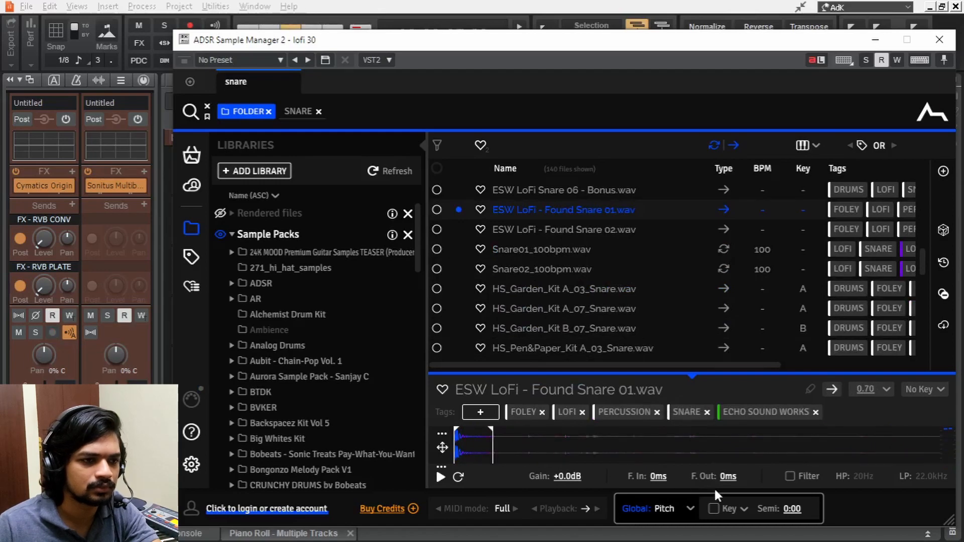
mouse_move(728, 474)
mouse_down()
mouse_move(729, 427)
mouse_move(710, 431)
mouse_up()
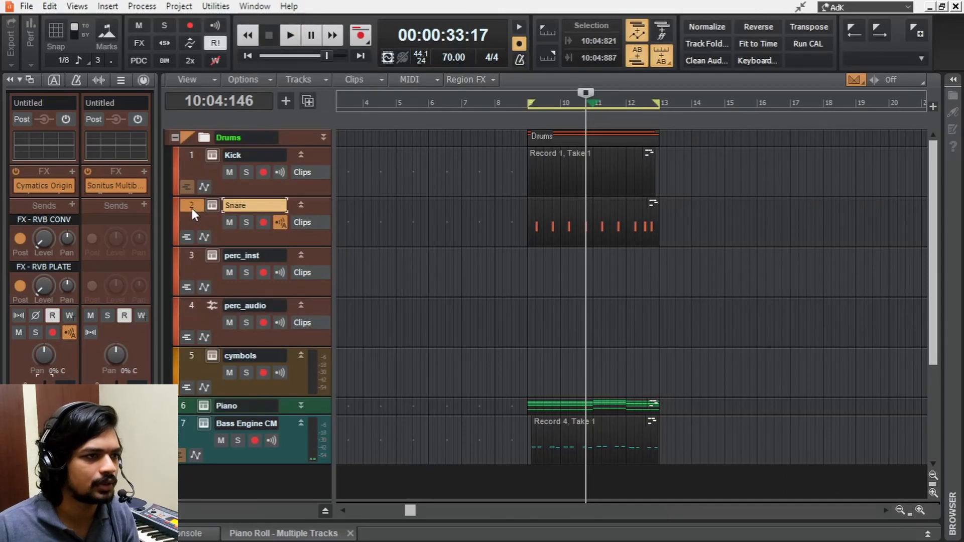
click(45, 290)
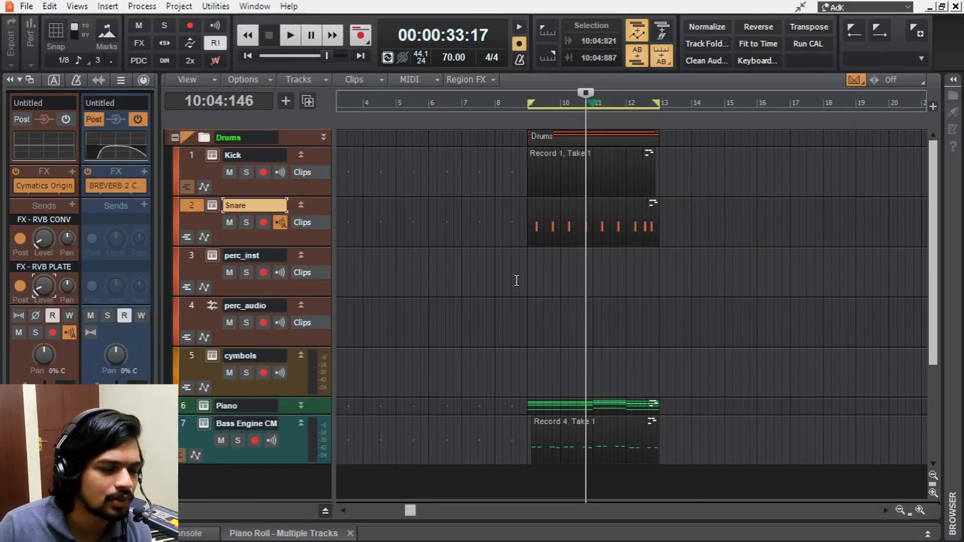
- Add a DecentSampler instrument track with the Requiem - Pad sound and adjust the pad's release
key(b)
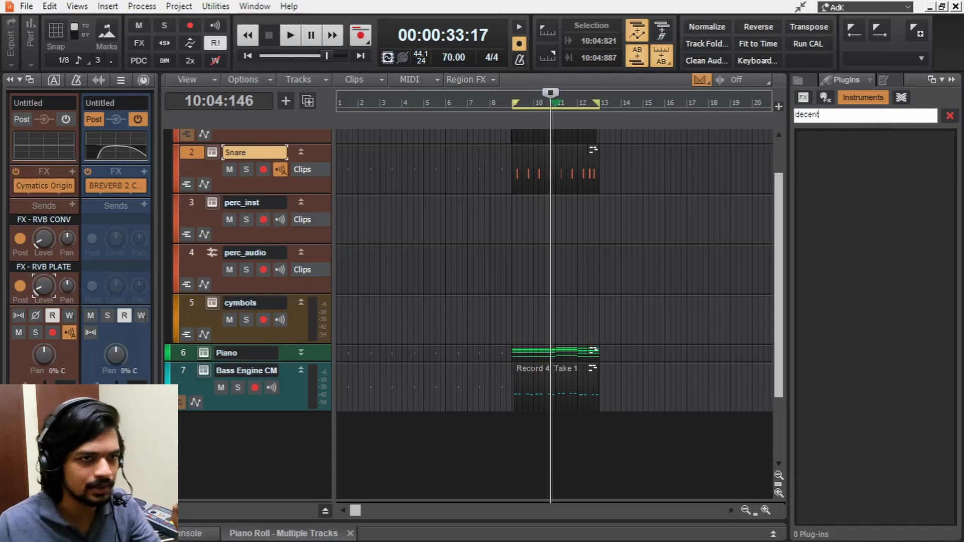
drag(873, 151, 636, 191)
click(636, 146)
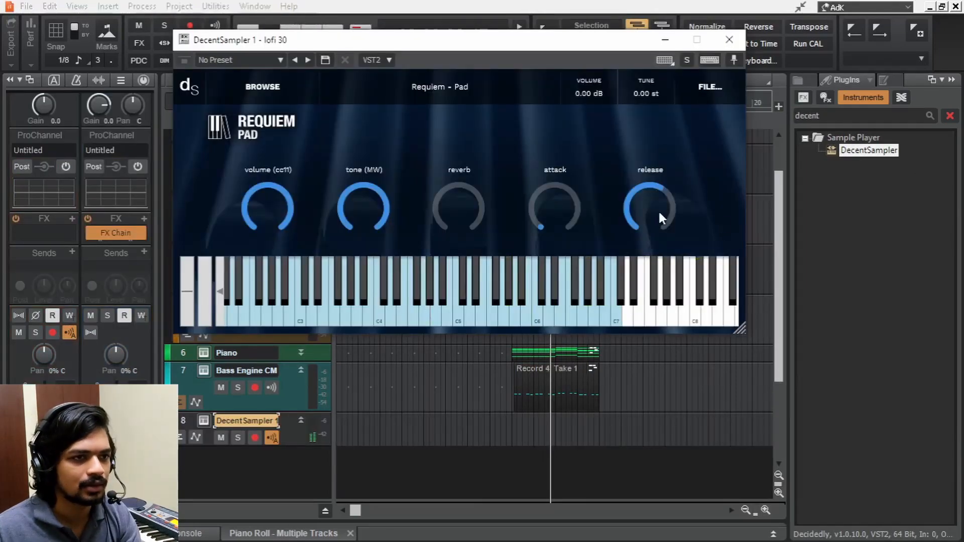
drag(648, 215, 649, 221)
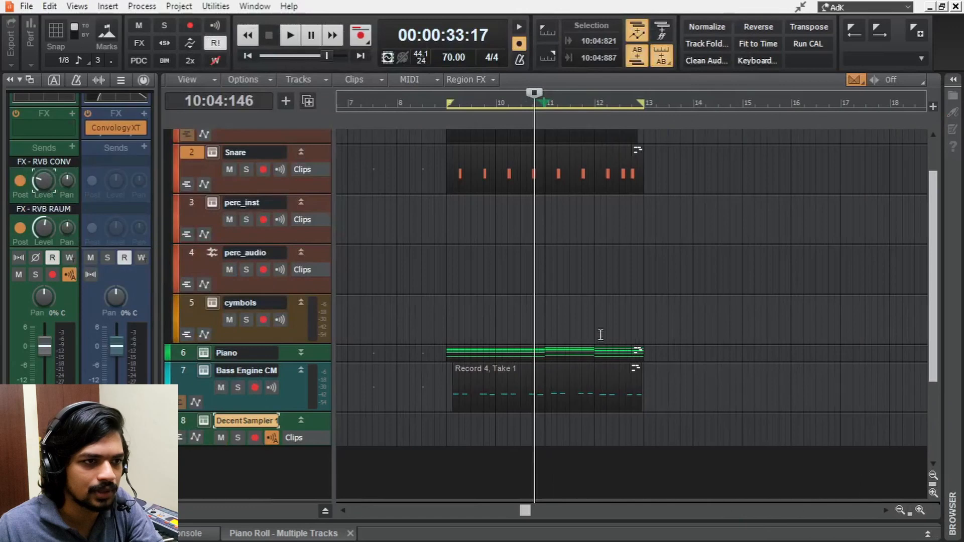
- Copy the Piano chords onto the DecentSampler track, play them from just before bar 9 and open their notes for editing
drag(549, 316, 558, 427)
click(441, 465)
key(space)
key(d)
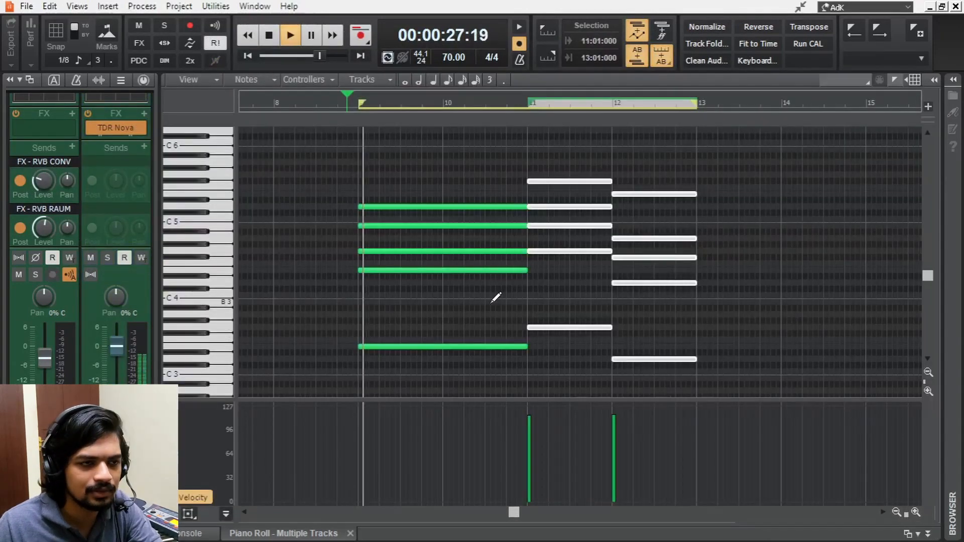
key(space)
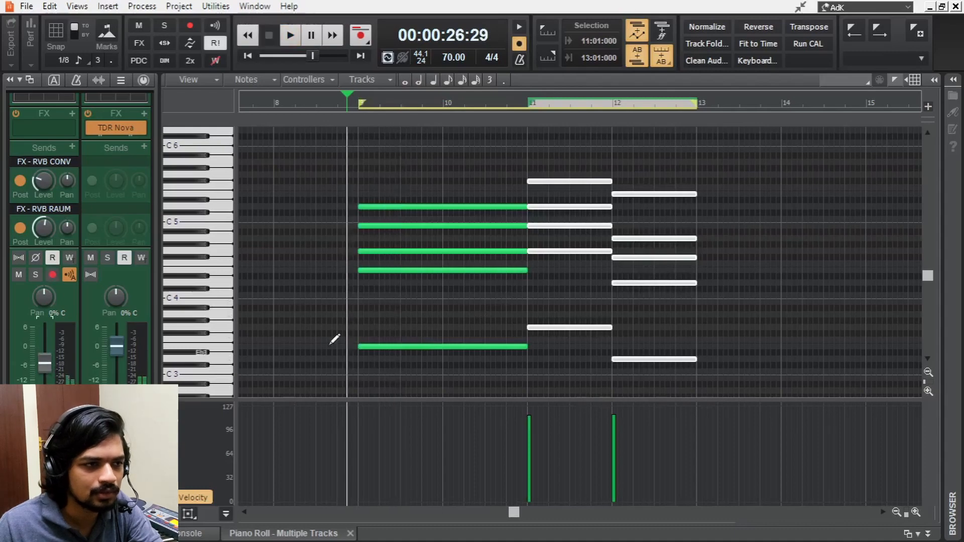
- Delete the lowest note of each DecentSampler chord across bars 9 to 12 and close the note editor
drag(355, 325, 768, 378)
key(Delete)
key(d)
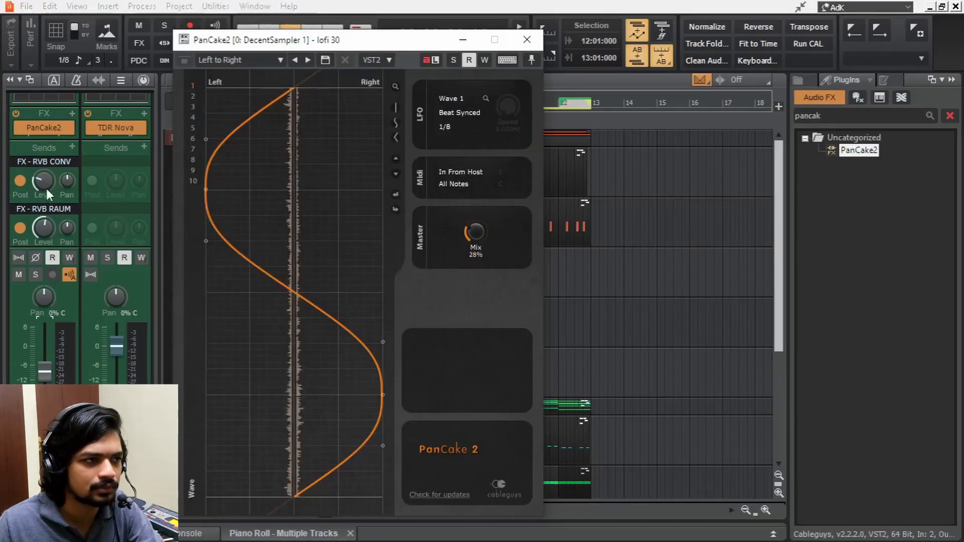
- Raise the RVB CONV and RVB RAUM send levels on the DecentSampler track
drag(45, 186, 45, 180)
drag(44, 229, 44, 227)
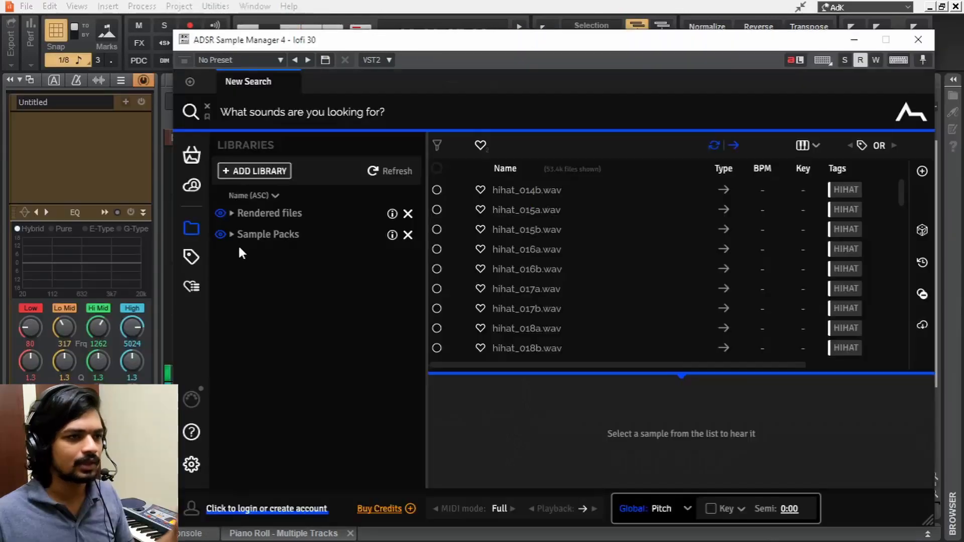
- Browse the Lofi sample pack's one-shots for perc sounds and audition several Cymatics Eternity Percussion samples
click(231, 234)
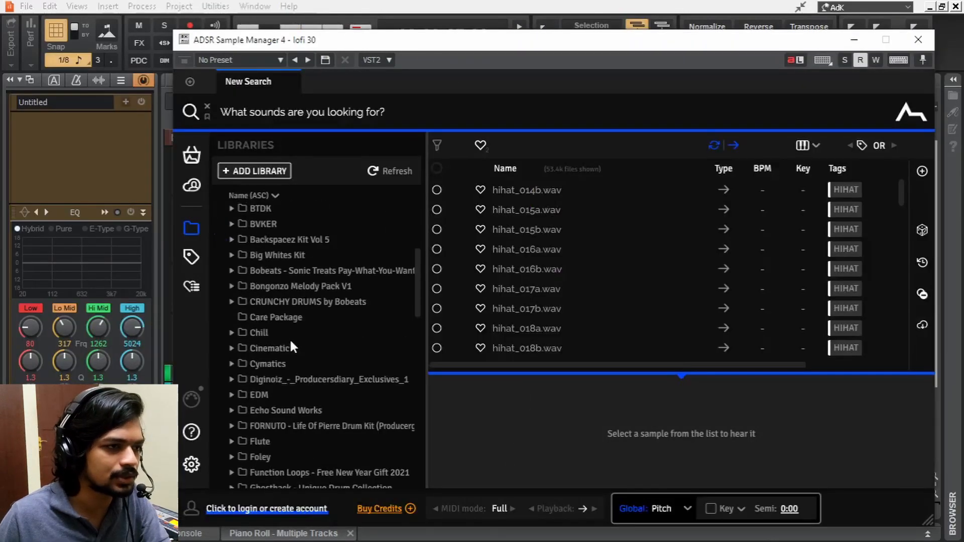
scroll(289, 338, down, 5)
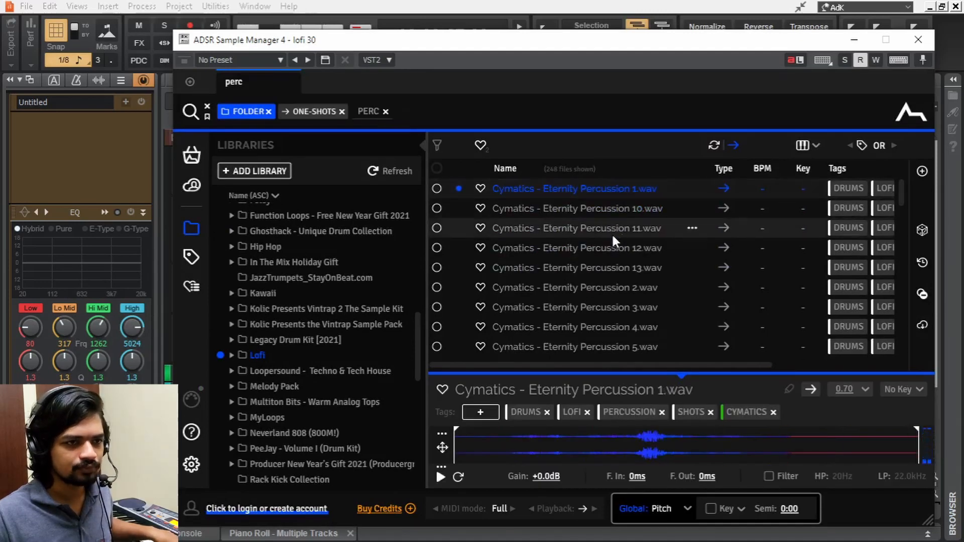
click(620, 210)
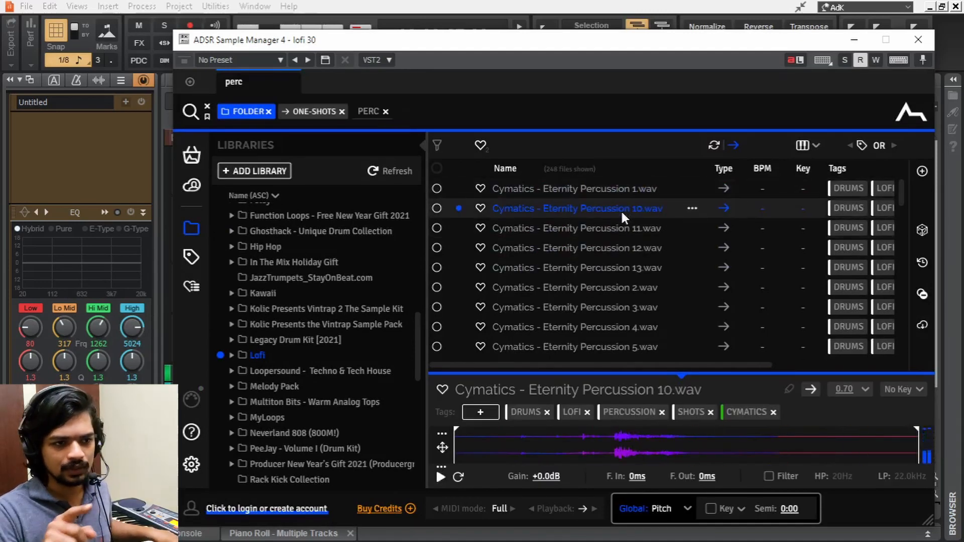
scroll(592, 286, down, 3)
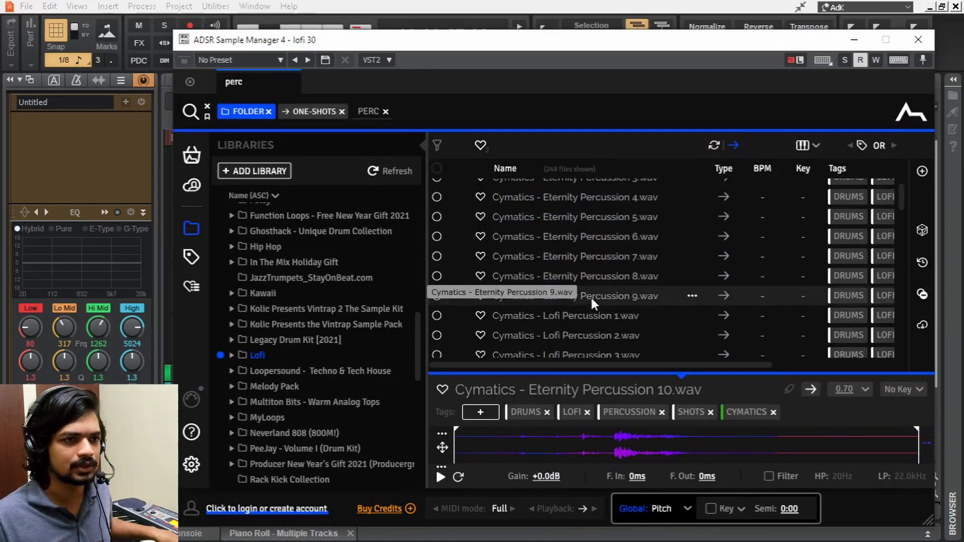
click(617, 217)
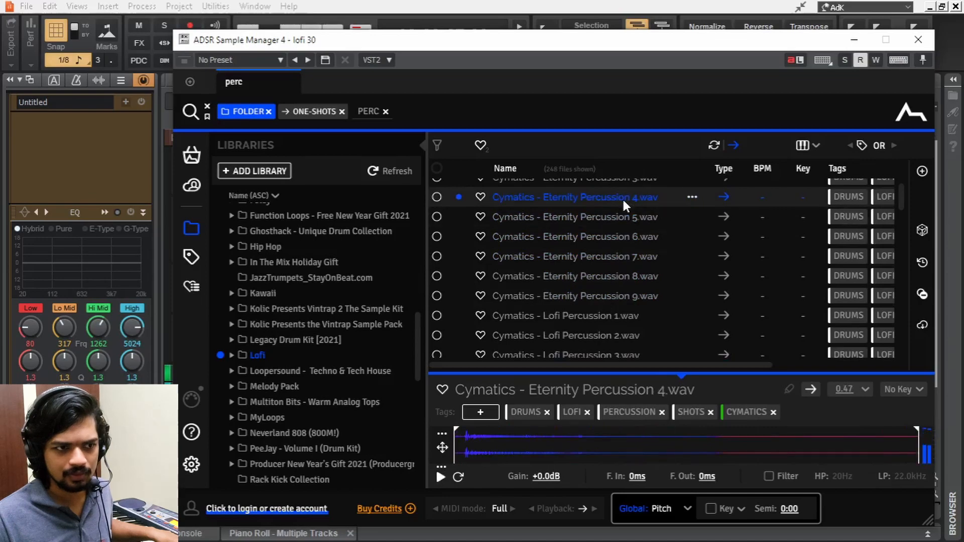
- Play the beat with the new percussion sound and lower the volume of the cymbols track below Snare
key(space)
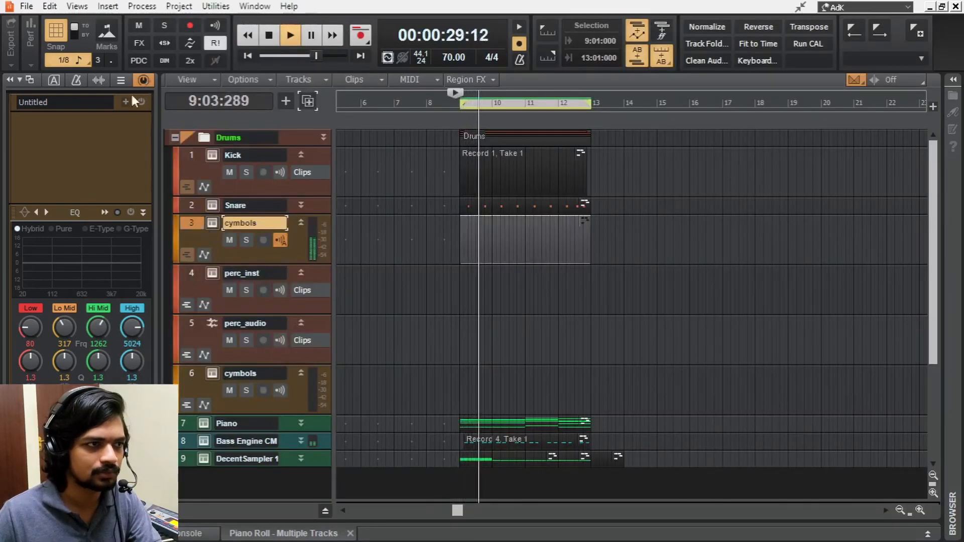
click(144, 80)
drag(44, 395, 47, 407)
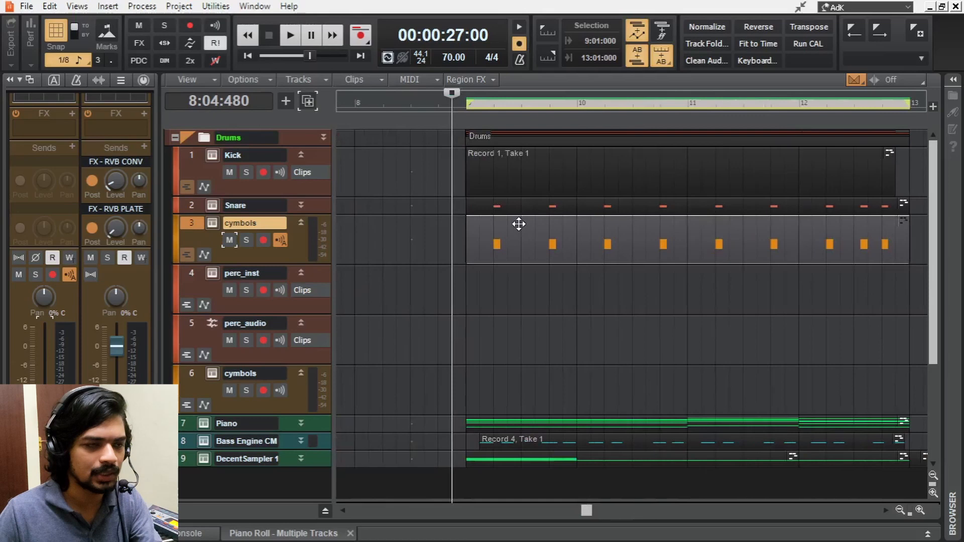
- Turn off snapping, shift the cymbols clip slightly earlier to start at 8:04:820 and play it back
key(n)
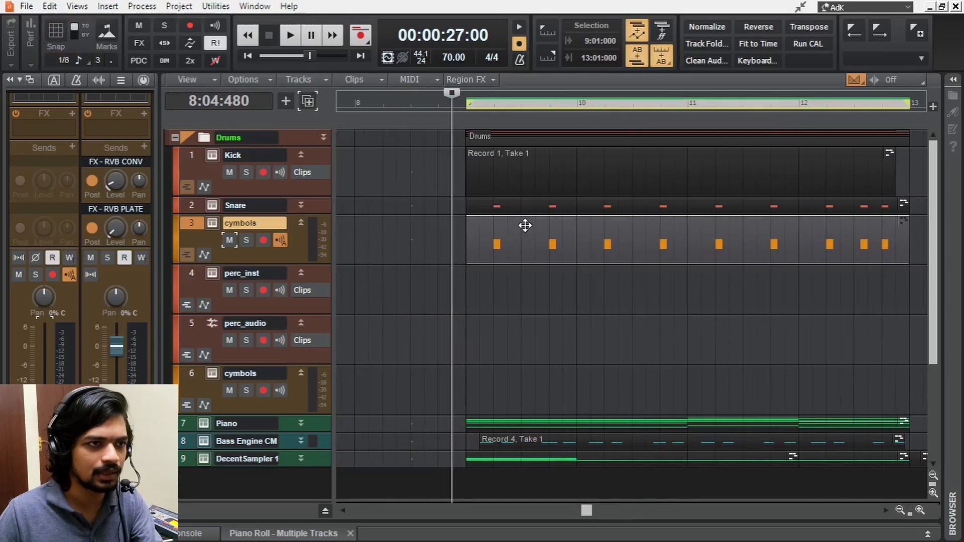
drag(523, 224, 519, 224)
key(space)
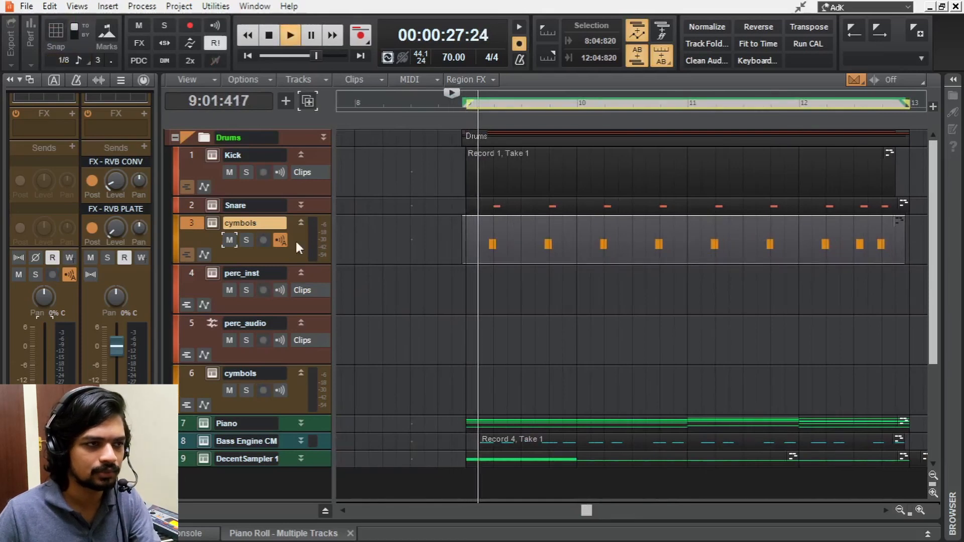
- Move the start point of Cymatics Eternity Percussion 5 back to the beginning of the sample and rename the track Perc
click(213, 224)
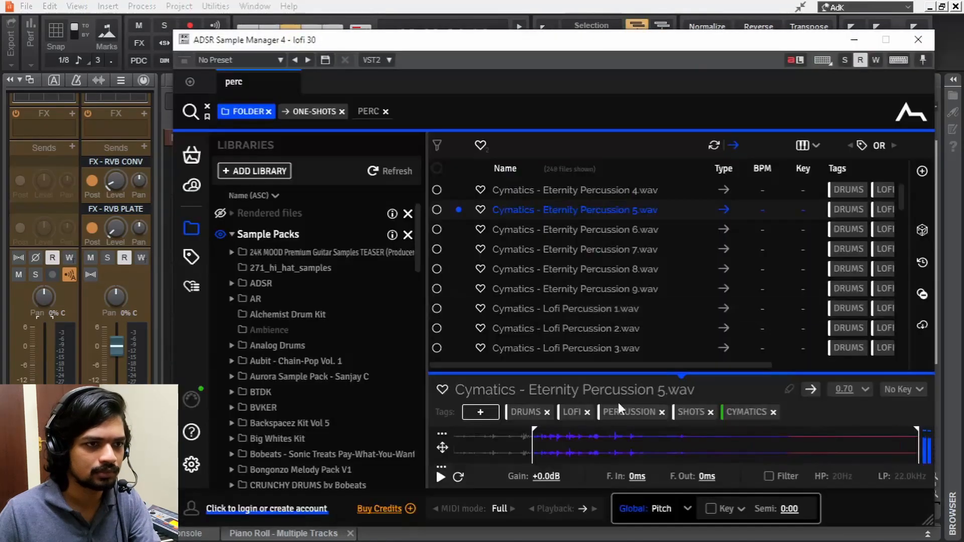
drag(540, 442, 507, 442)
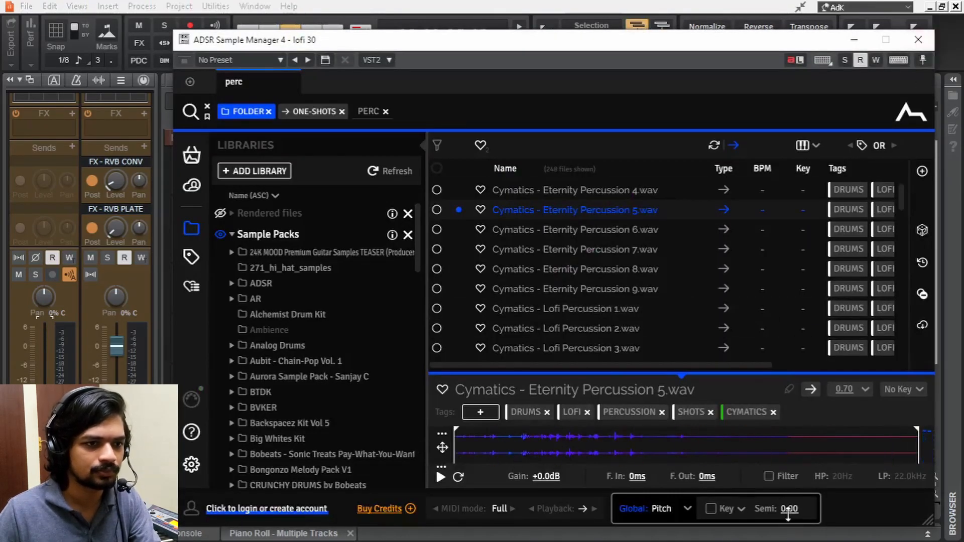
click(918, 40)
text(Perc)
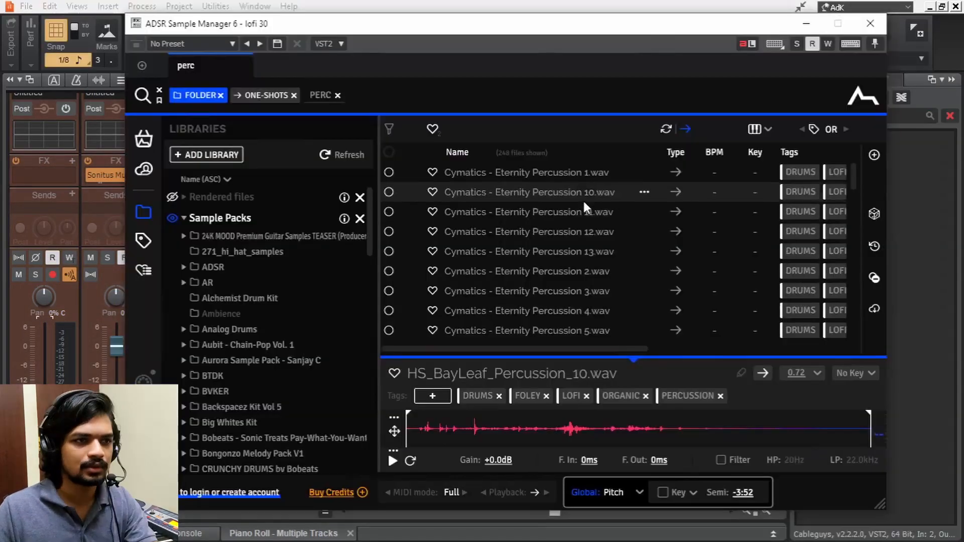
- Audition Cymatics Eternity Percussion 11 and 10 and add Eternity Percussion 10 to the project as a new audio track
click(583, 200)
click(580, 204)
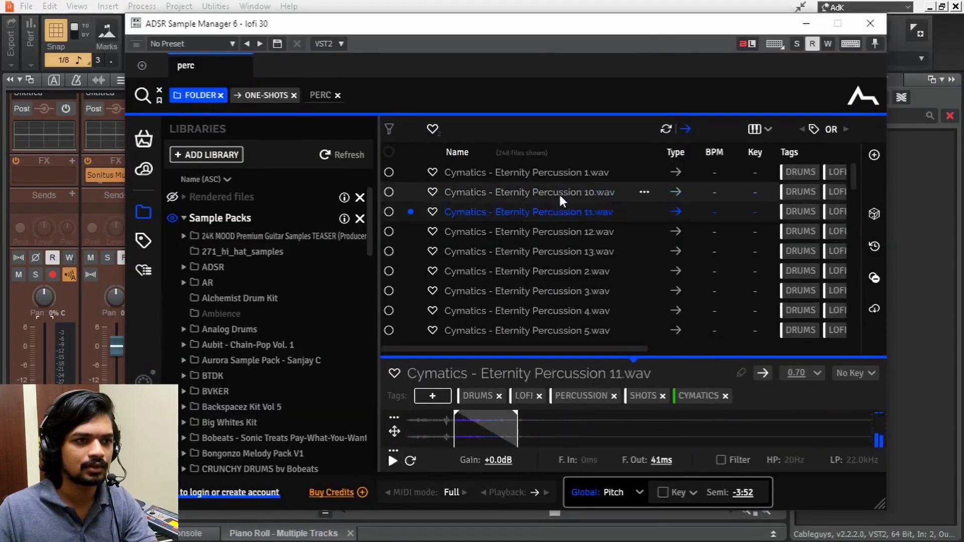
click(560, 194)
drag(547, 25, 898, 40)
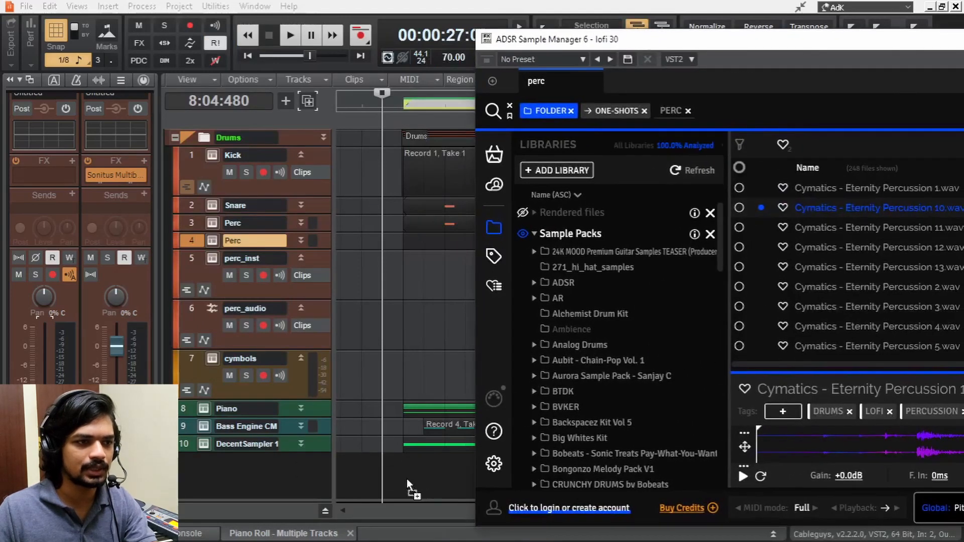
drag(407, 478, 407, 478)
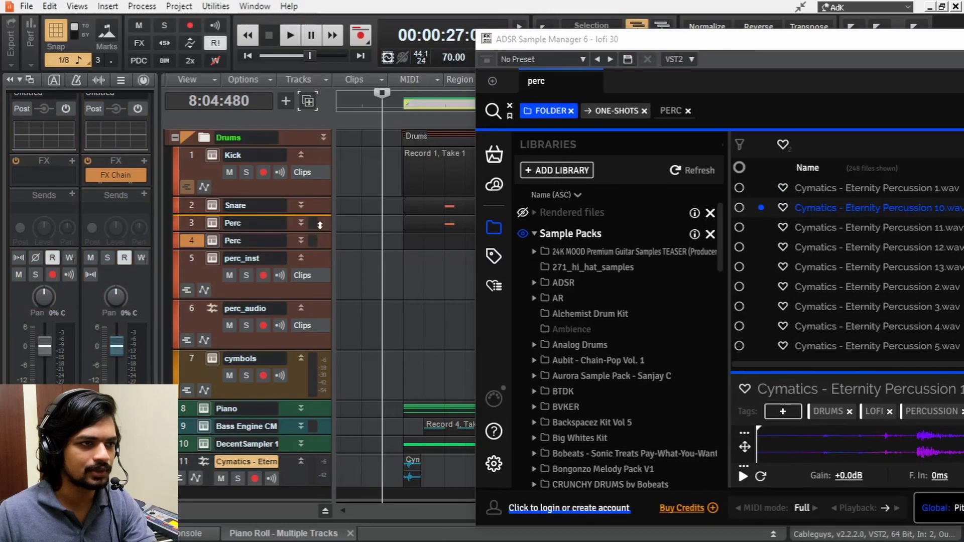
- Move the new Cymatics percussion track directly below Snare and shift its clip to start just before the snare hit at 9:01:817
drag(320, 225, 213, 227)
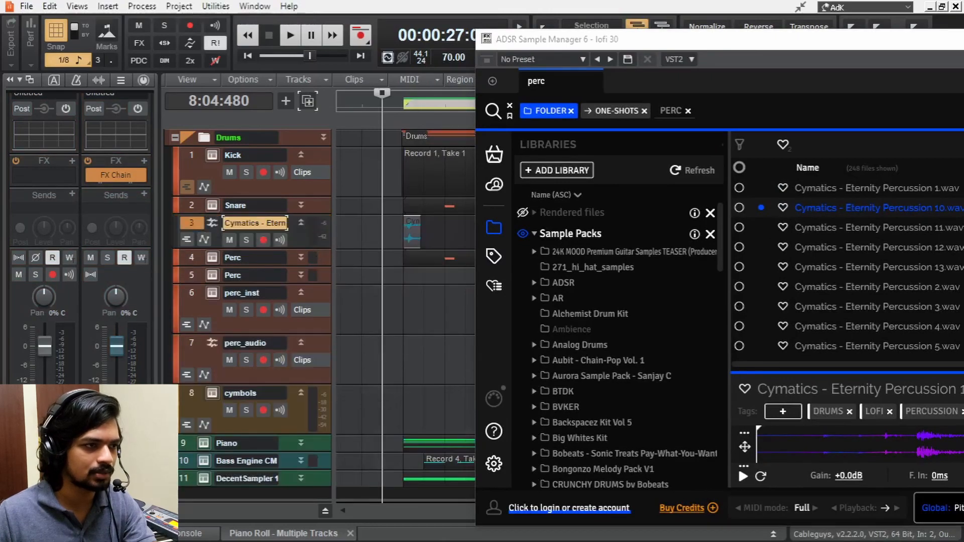
drag(729, 225, 693, 222)
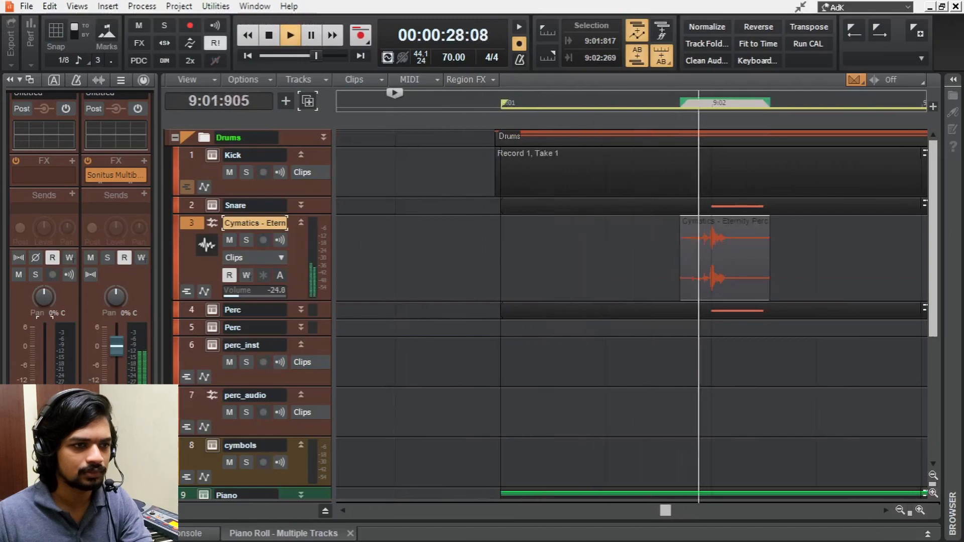
key(space)
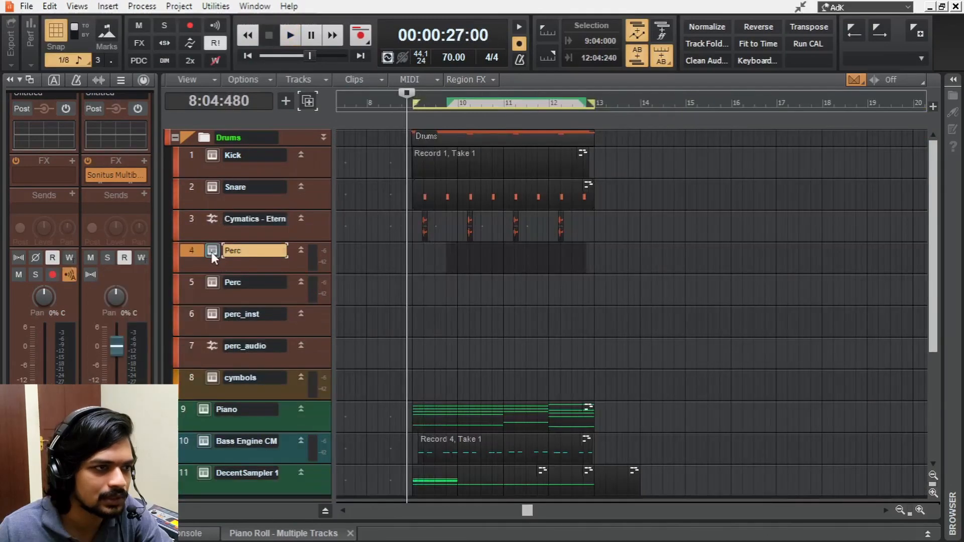
- Open the sampler of the Perc track below the Cymatics track, audition HS_Funk_08_Perc_Tambourine.wav and add it to the project as an audio track
click(212, 252)
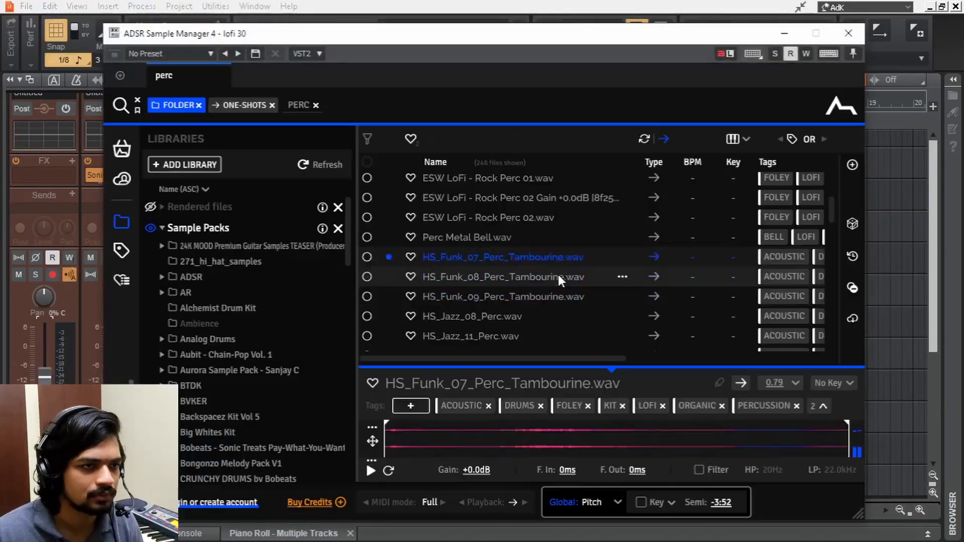
click(559, 277)
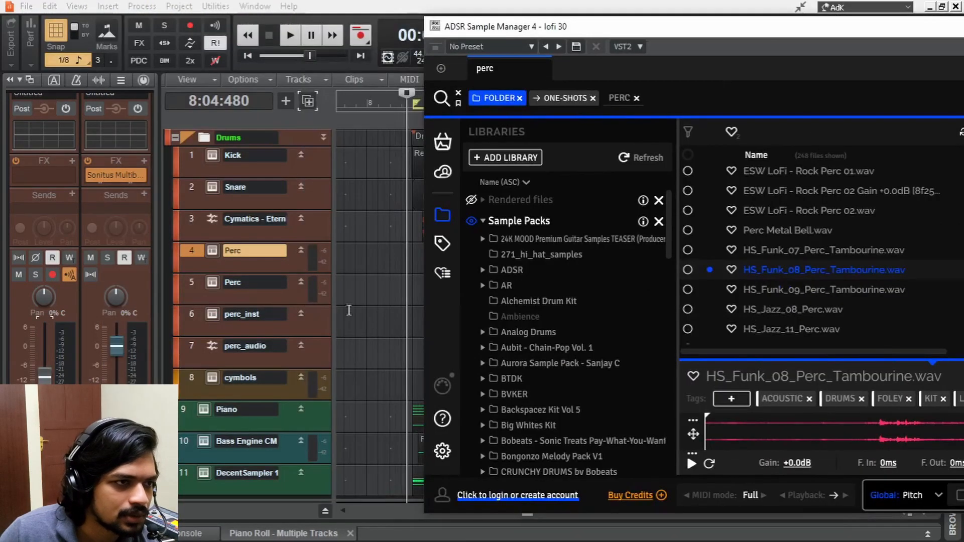
scroll(349, 310, down, 5)
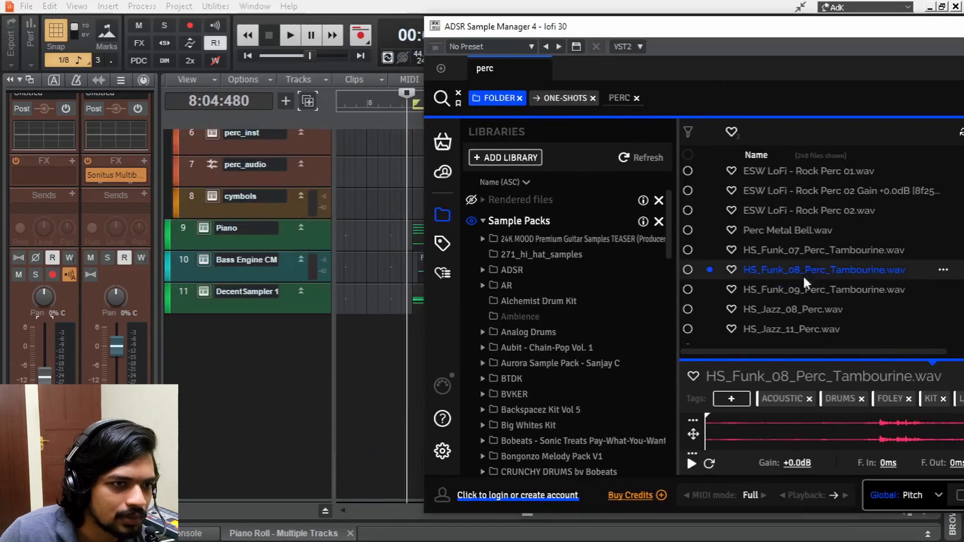
drag(414, 379, 361, 347)
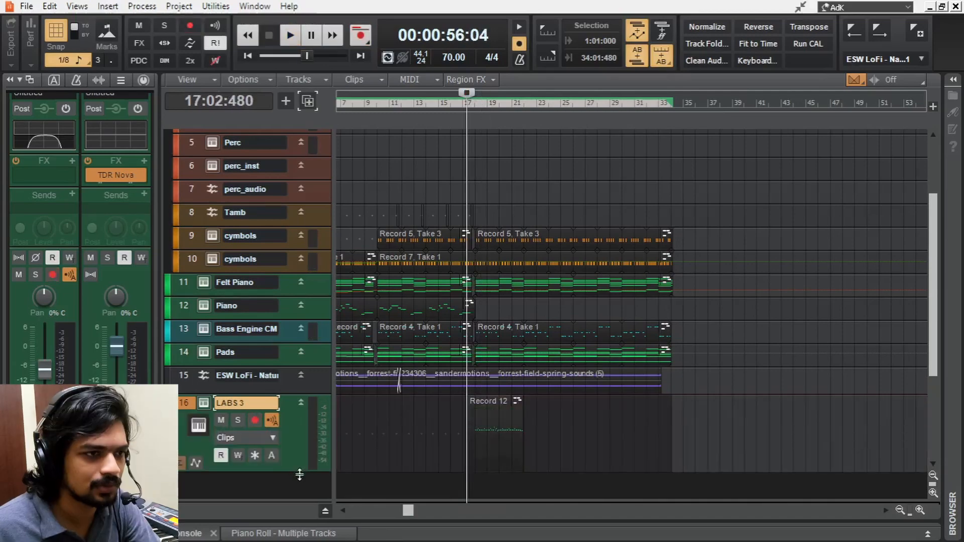
- Select the recorded melody clip on the first LABS 3 track and record another part on the second LABS 3 track from measure 18
scroll(441, 430, up, 3)
scroll(646, 410, up, 2)
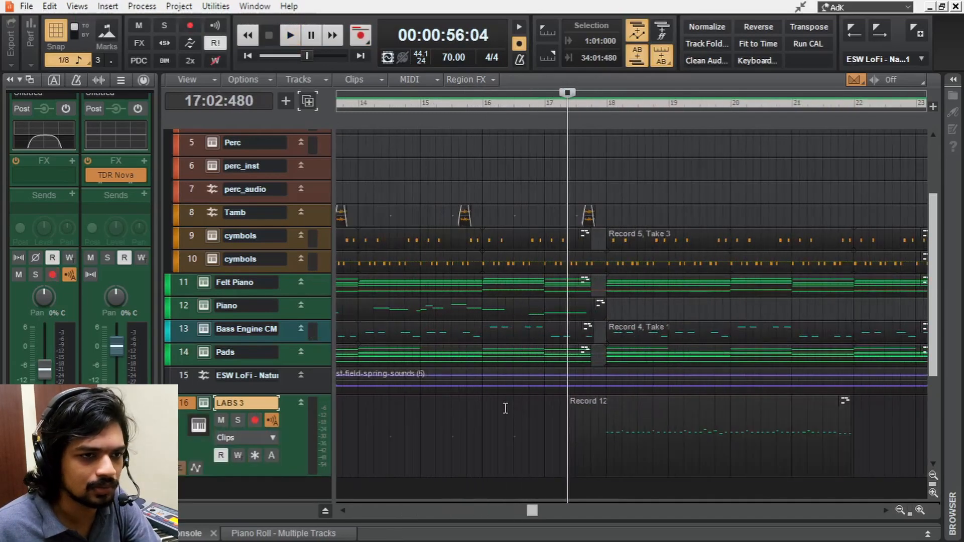
click(811, 454)
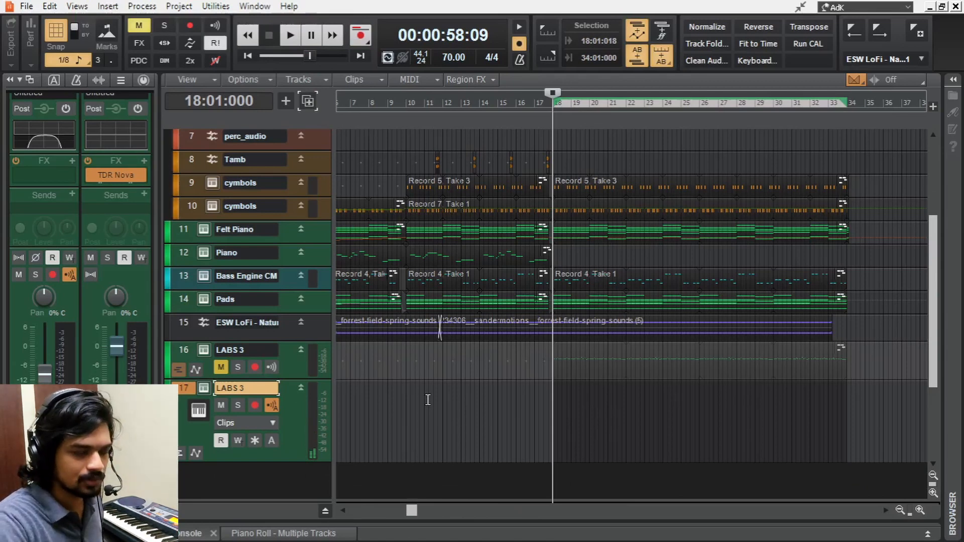
key(r)
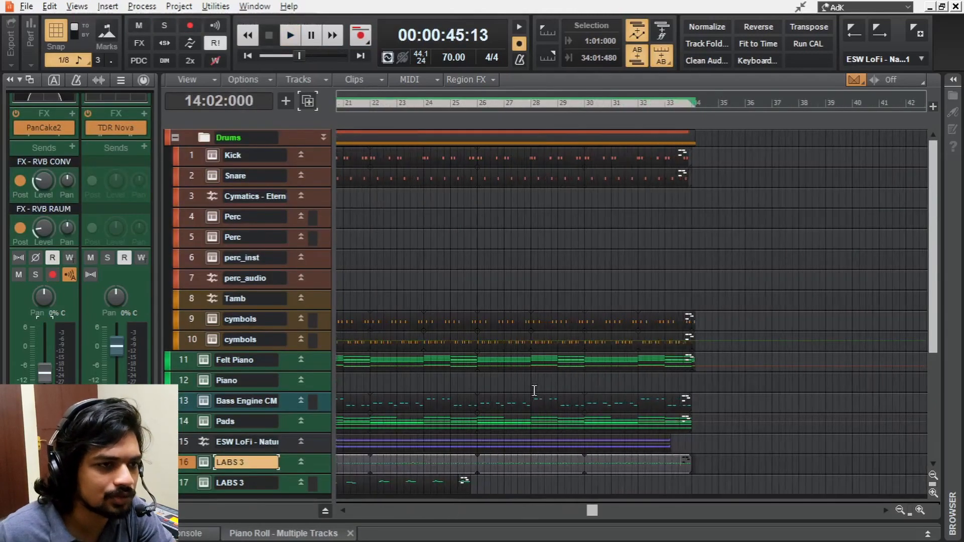
scroll(535, 390, down, 2)
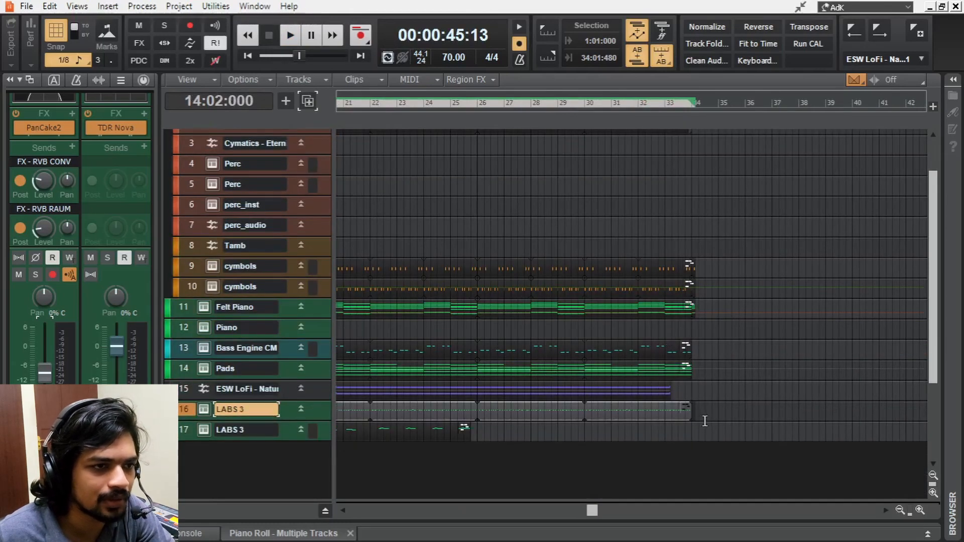